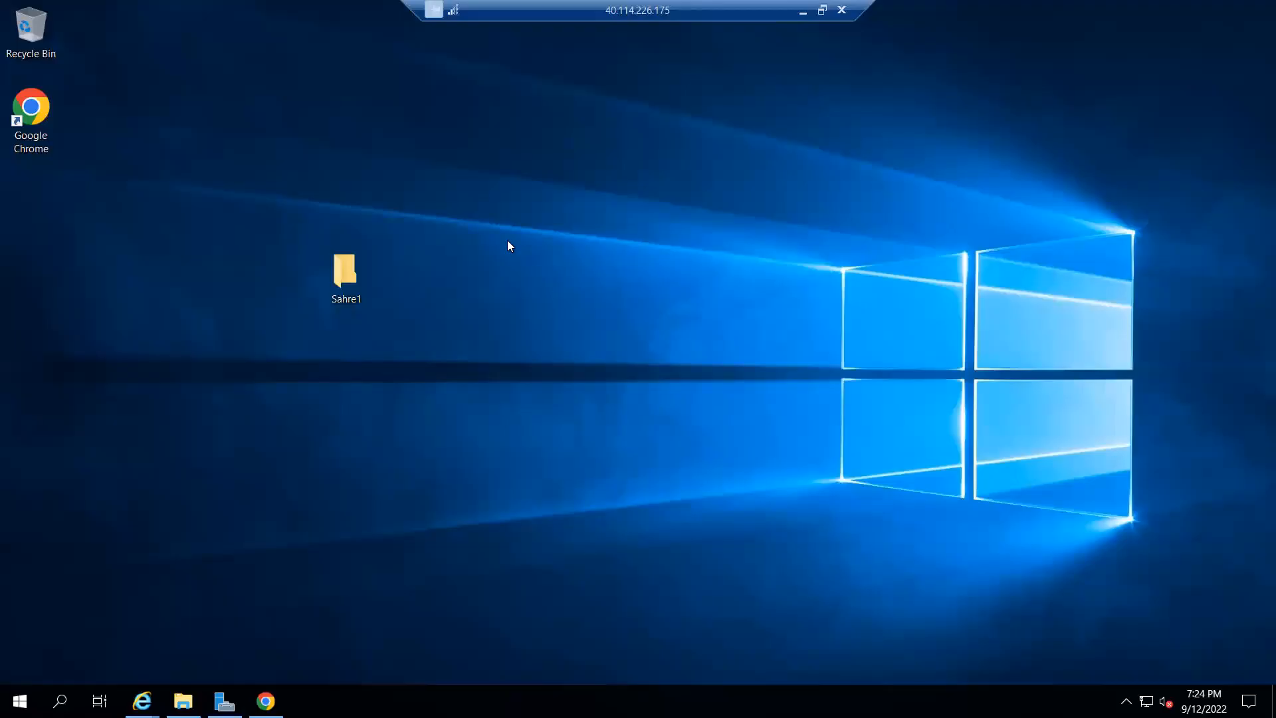
Bring up and reload the Azure portal home page, briefly viewing All resources
click(266, 701)
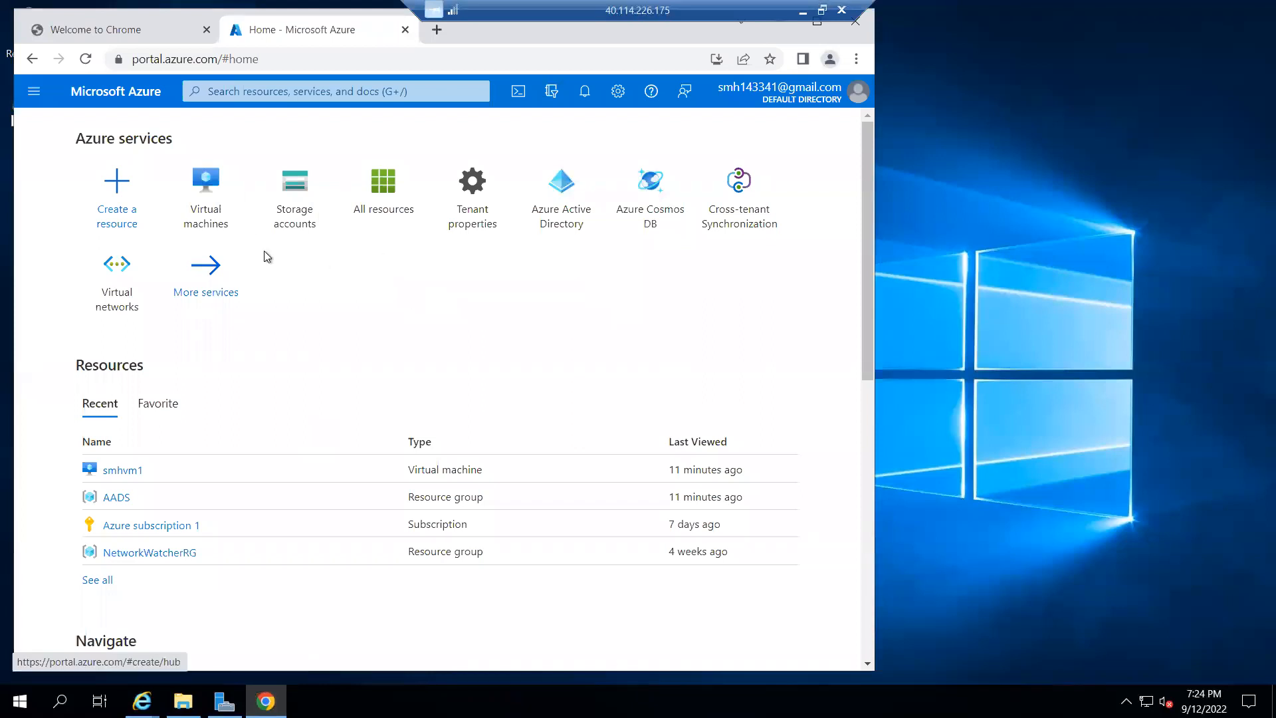
click(85, 59)
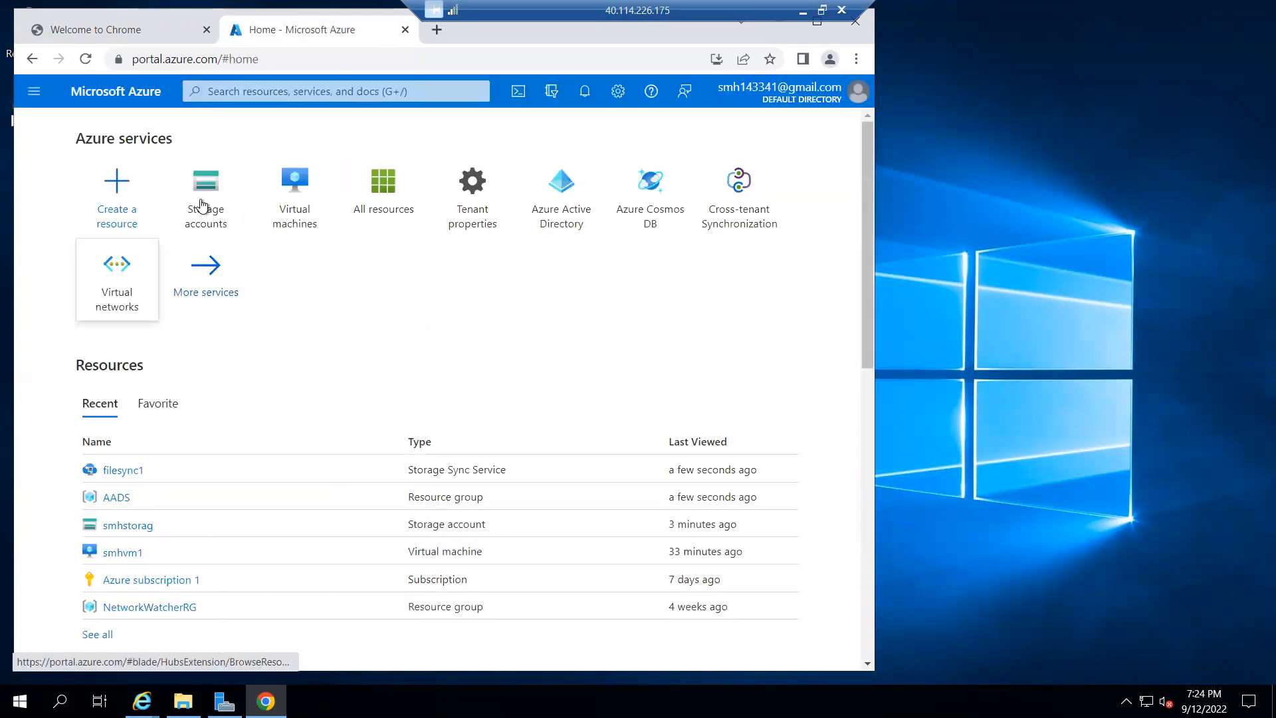
click(380, 195)
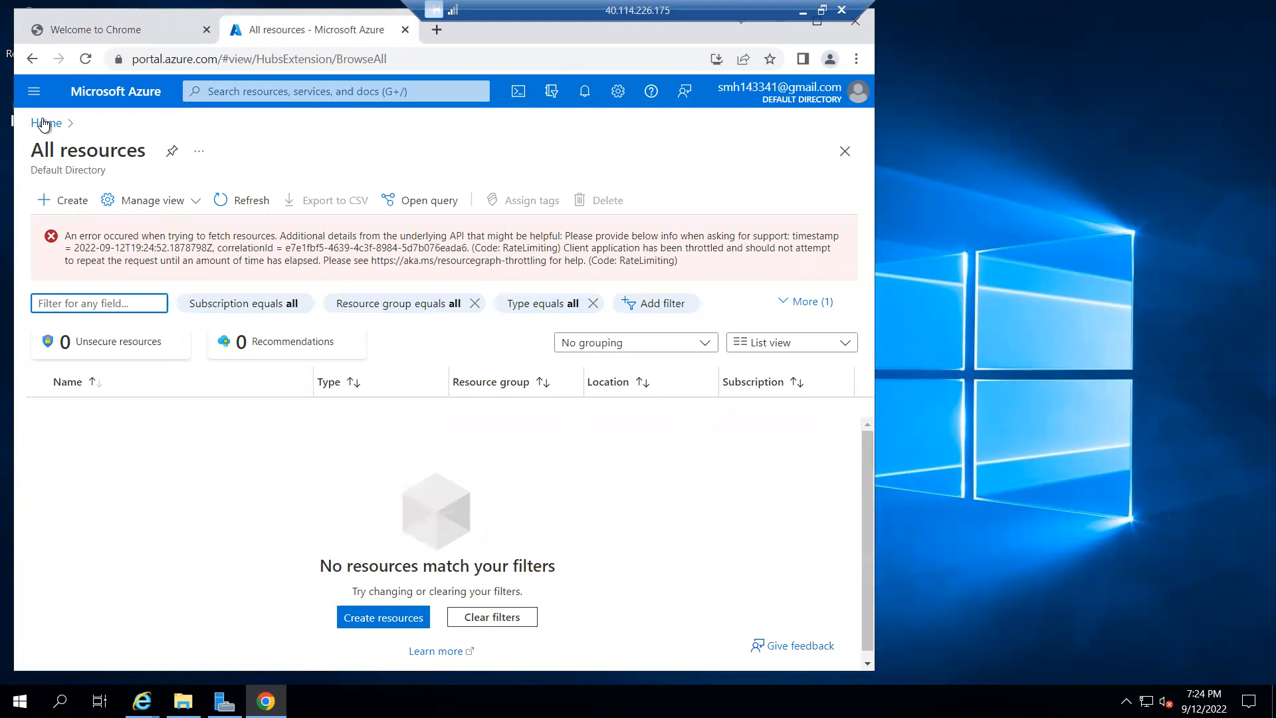
click(44, 124)
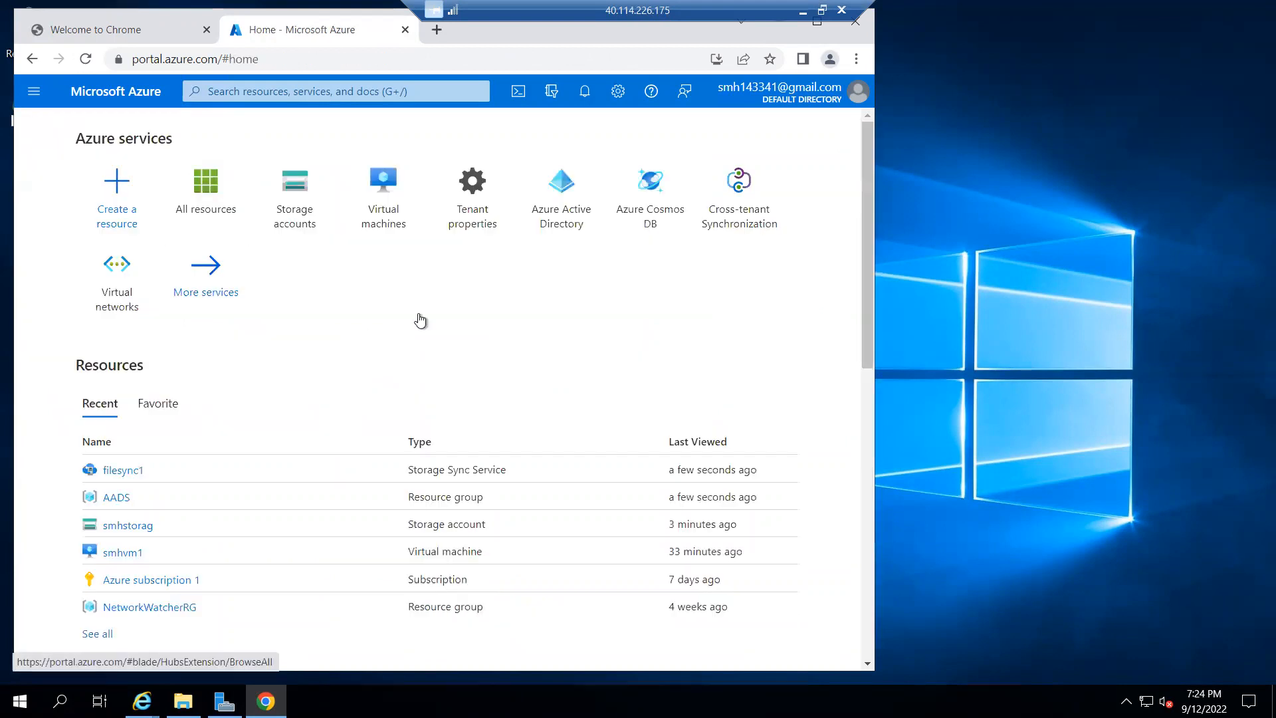
Open filesync1's Registered servers page and follow its Azure File Sync agent download link
click(122, 472)
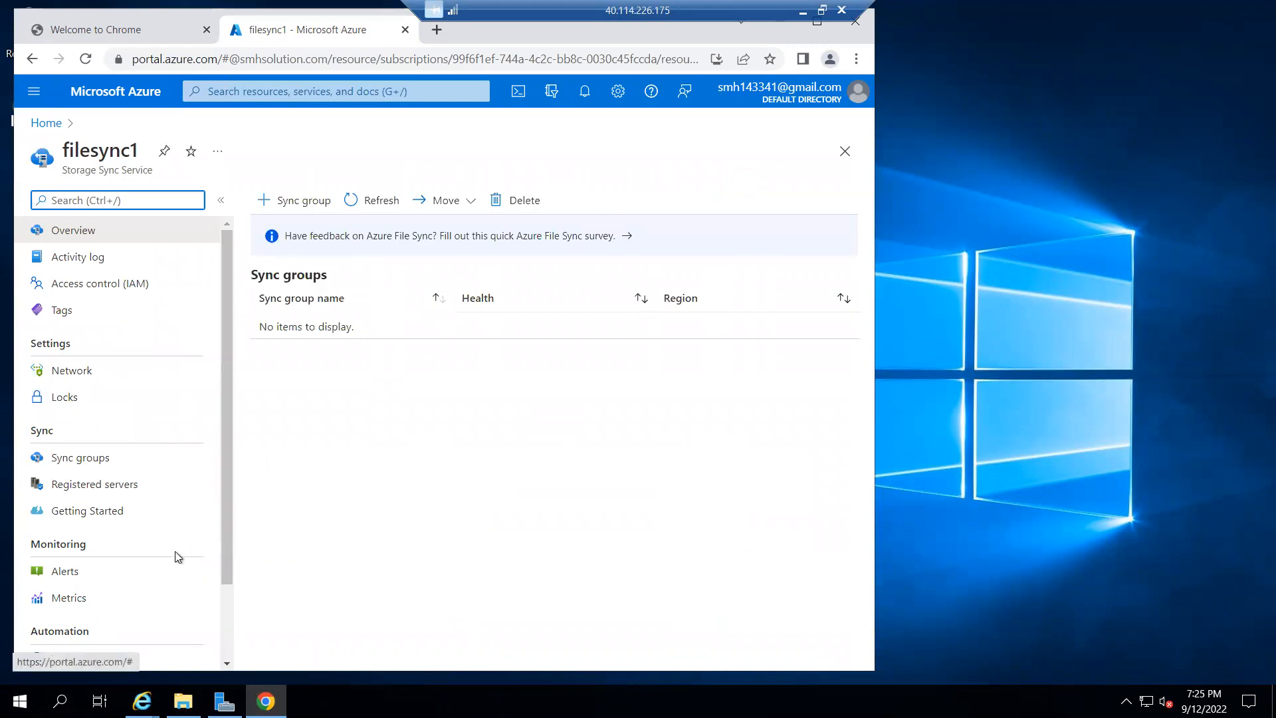
click(108, 485)
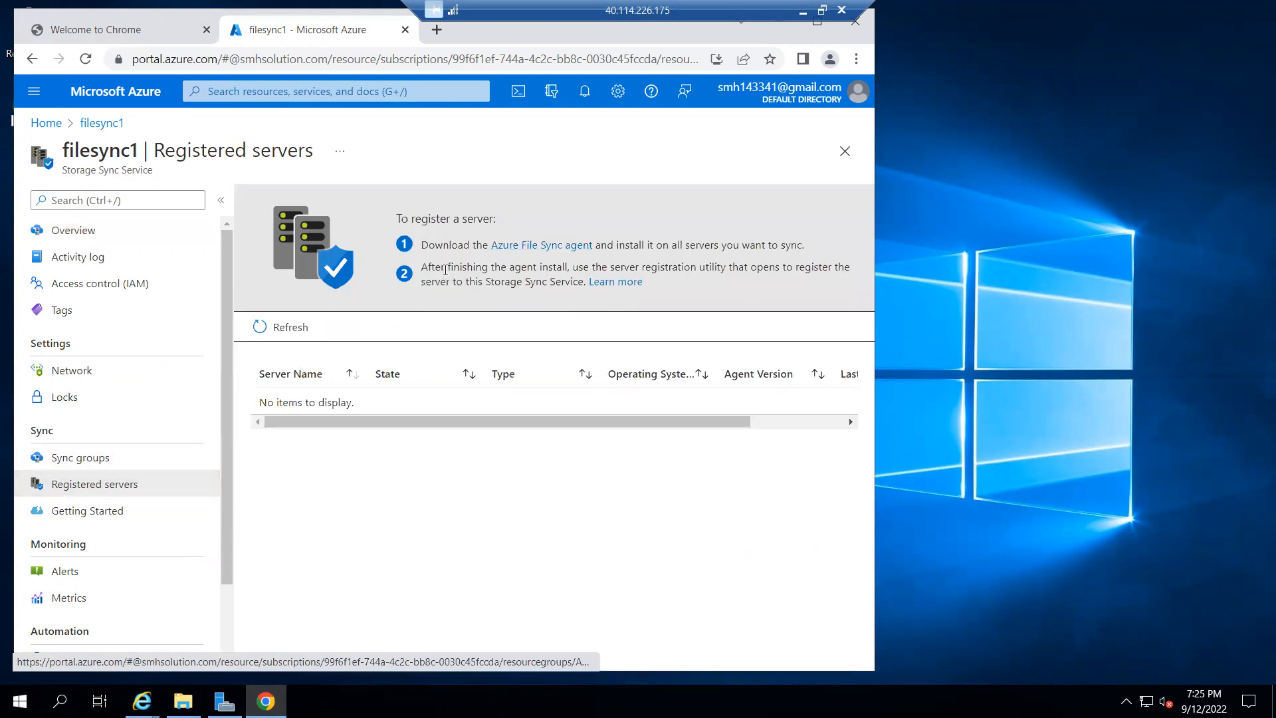
click(553, 247)
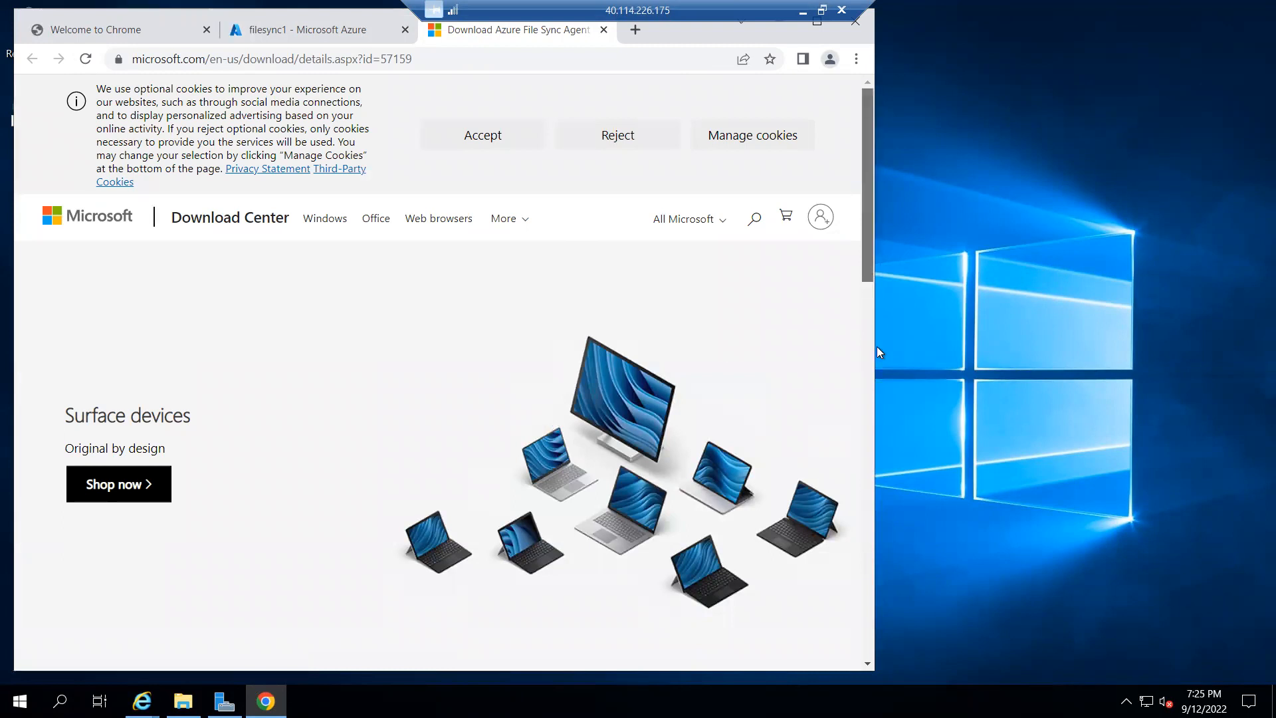
Download the StorageSyncAgent_WS2019.msi agent installer (58.2 MB) and run it
scroll(876, 349, down, 5)
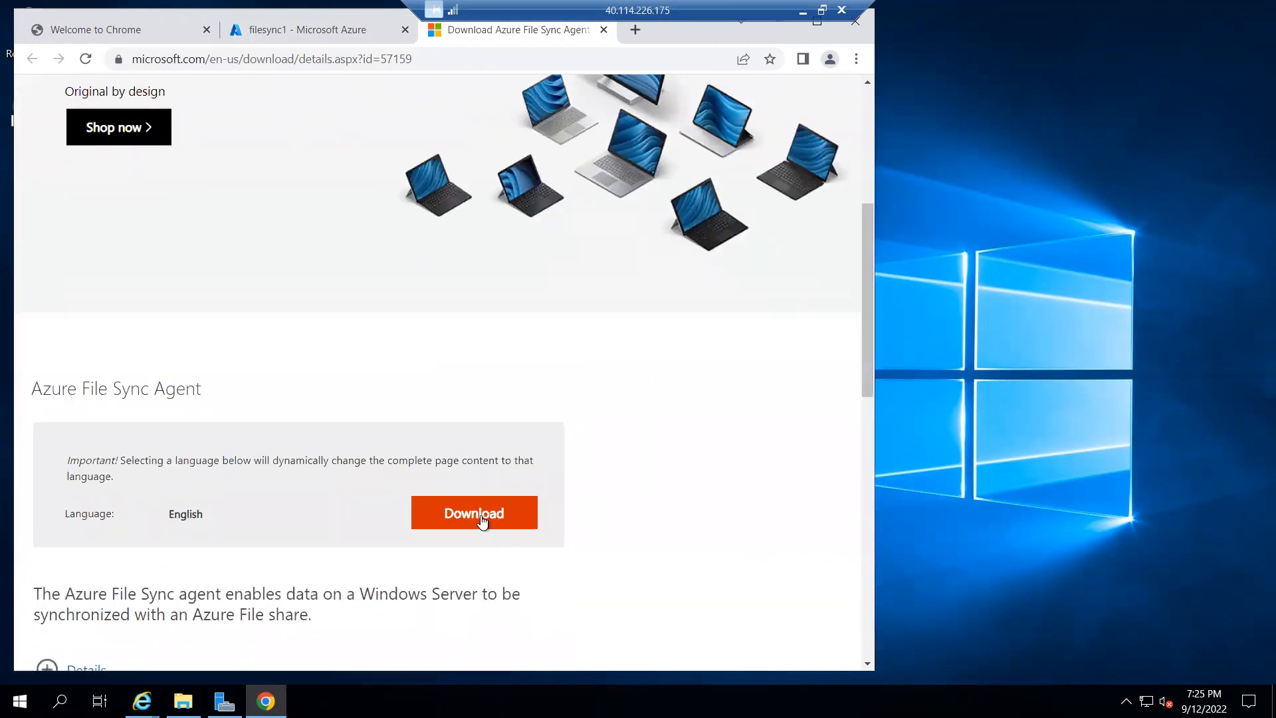
click(482, 521)
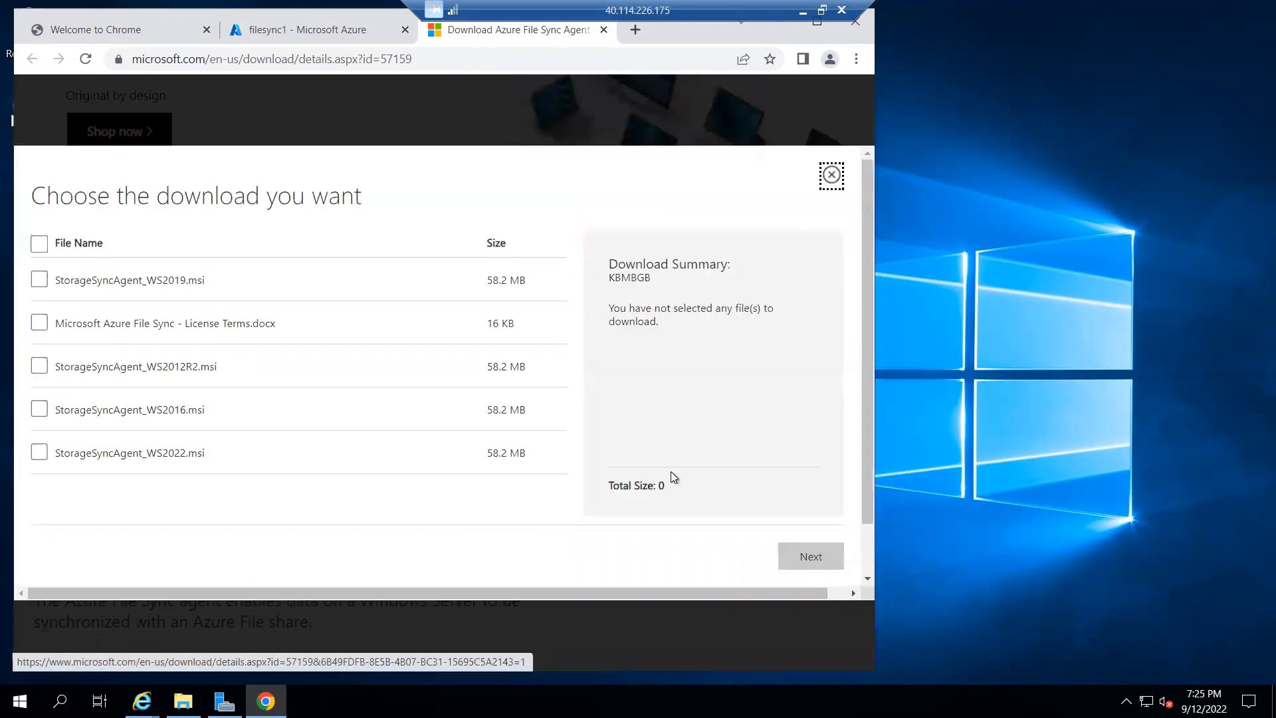
click(39, 280)
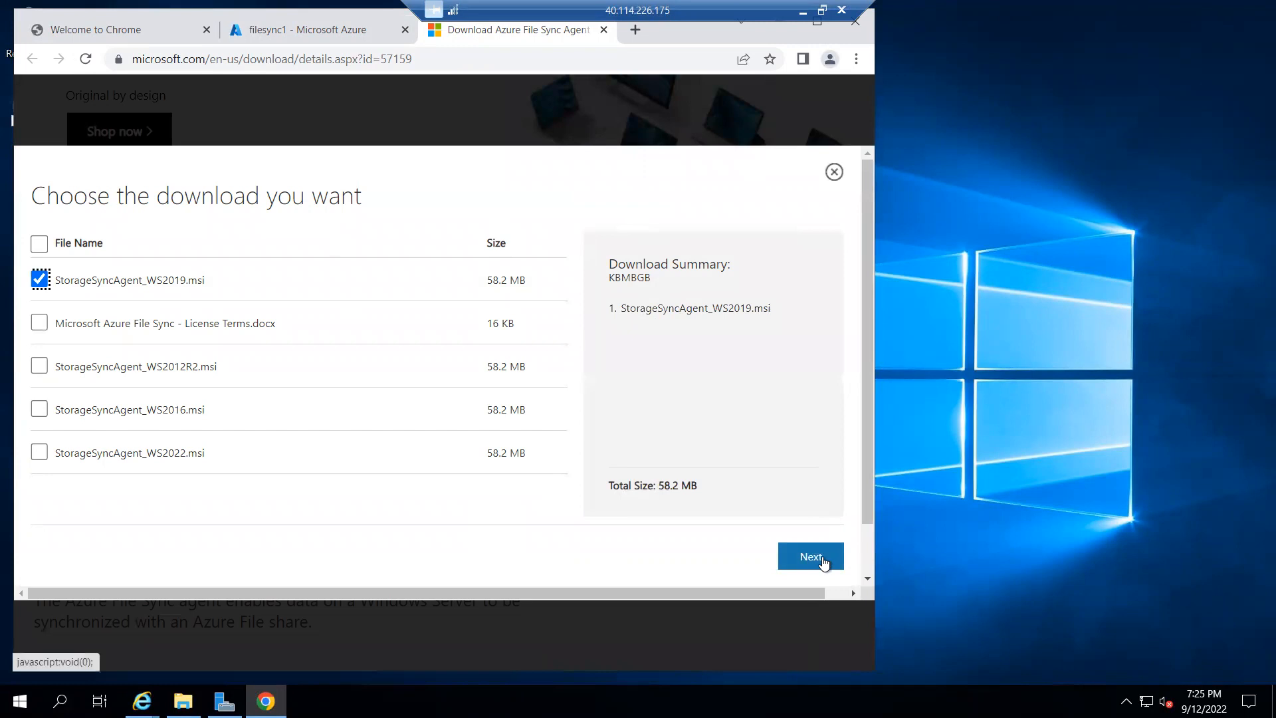
click(823, 559)
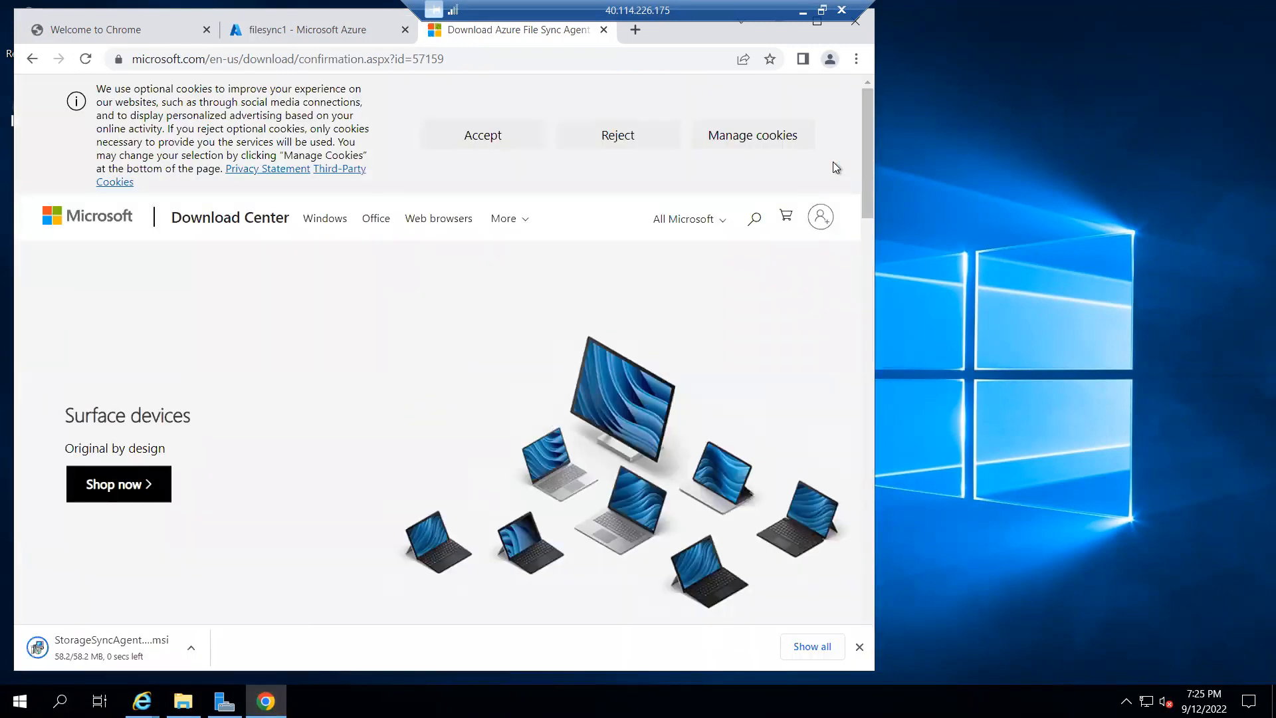
click(109, 655)
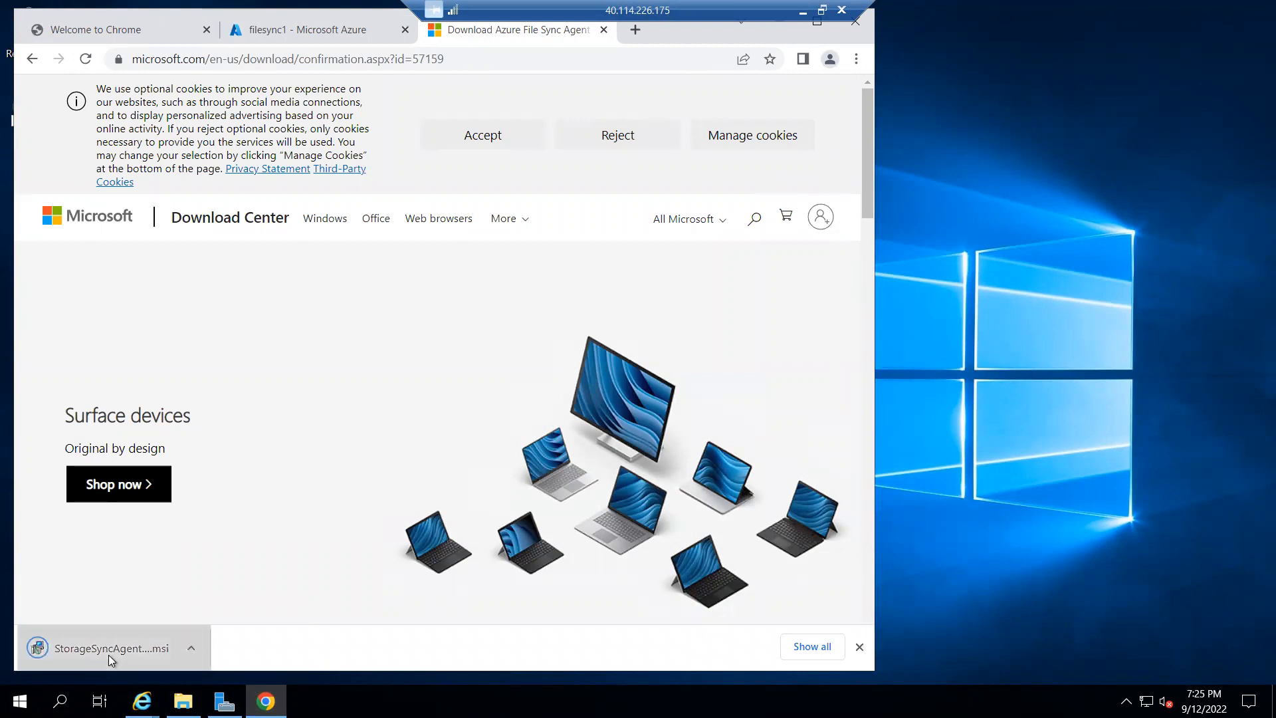
Install the Storage Sync Agent, accepting the license and keeping default location, proxy and update settings
click(799, 22)
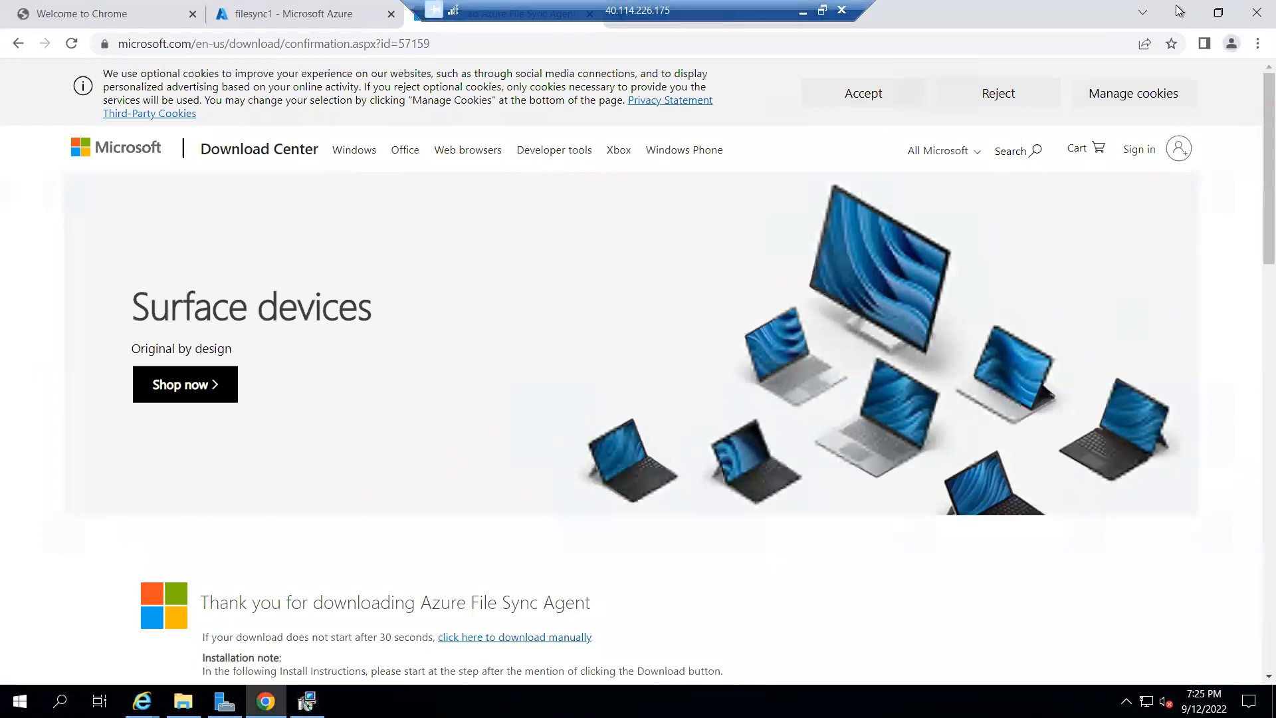
click(1180, 12)
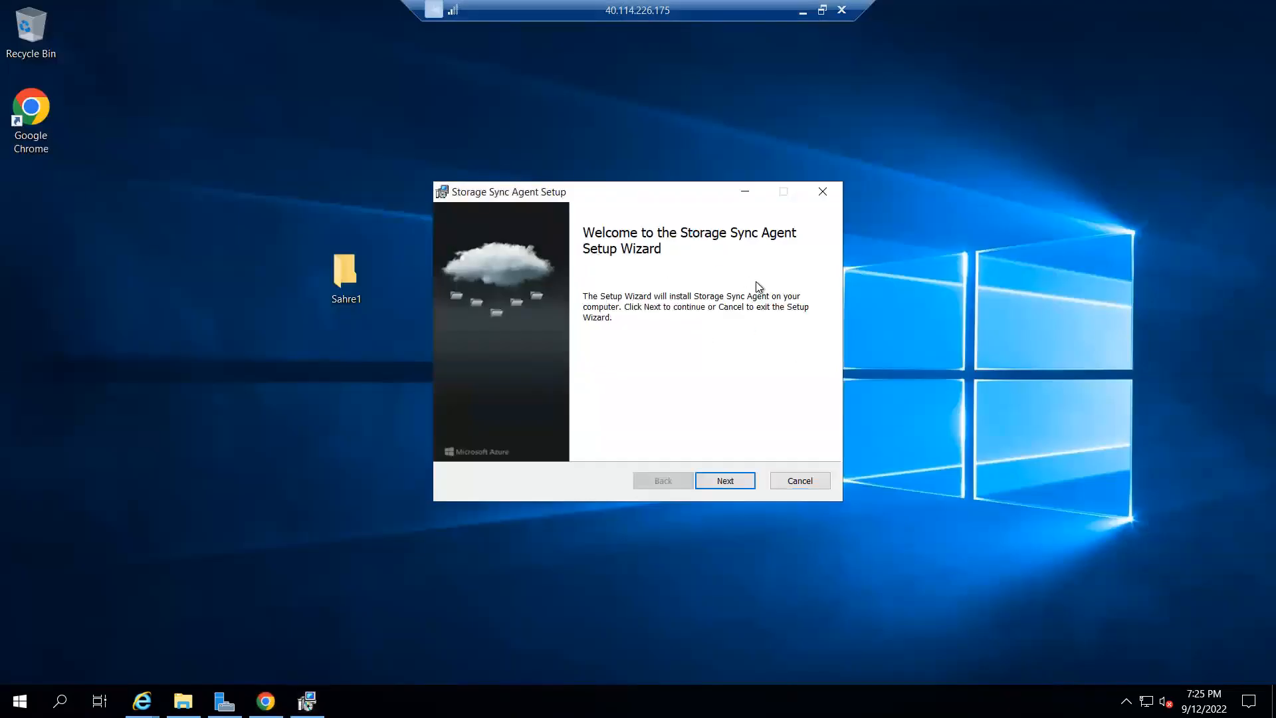
click(726, 480)
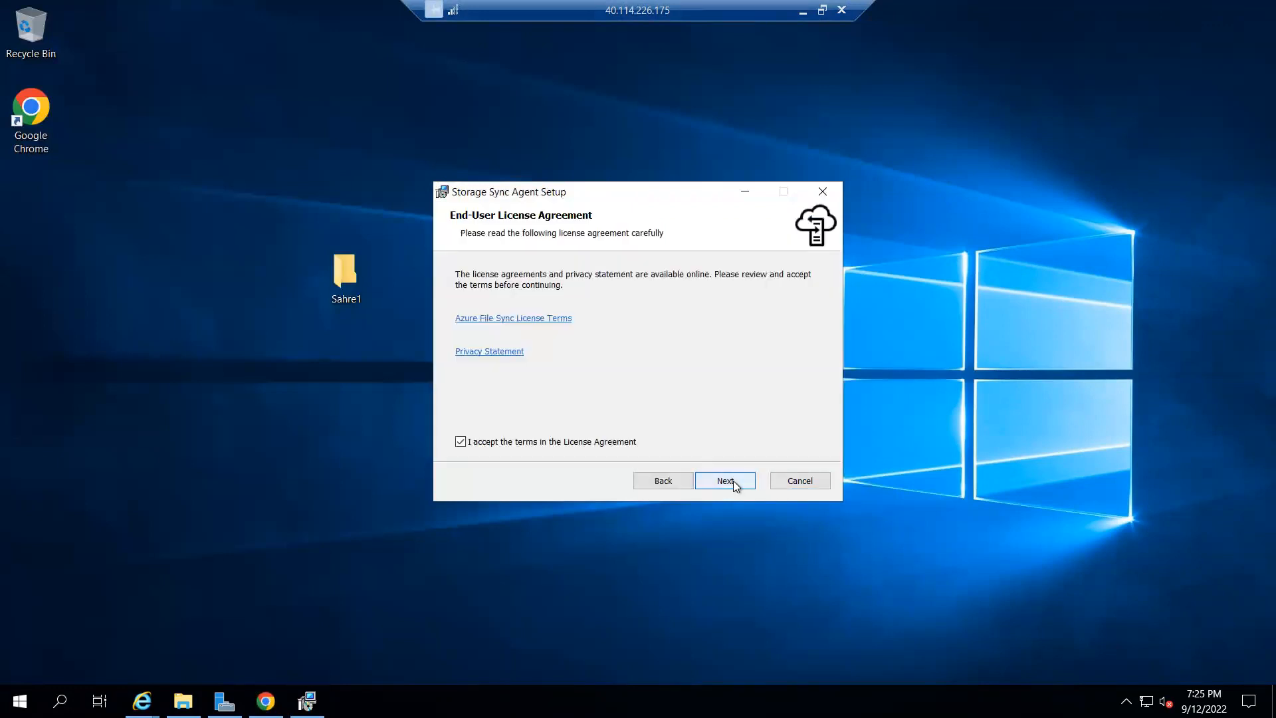
click(734, 481)
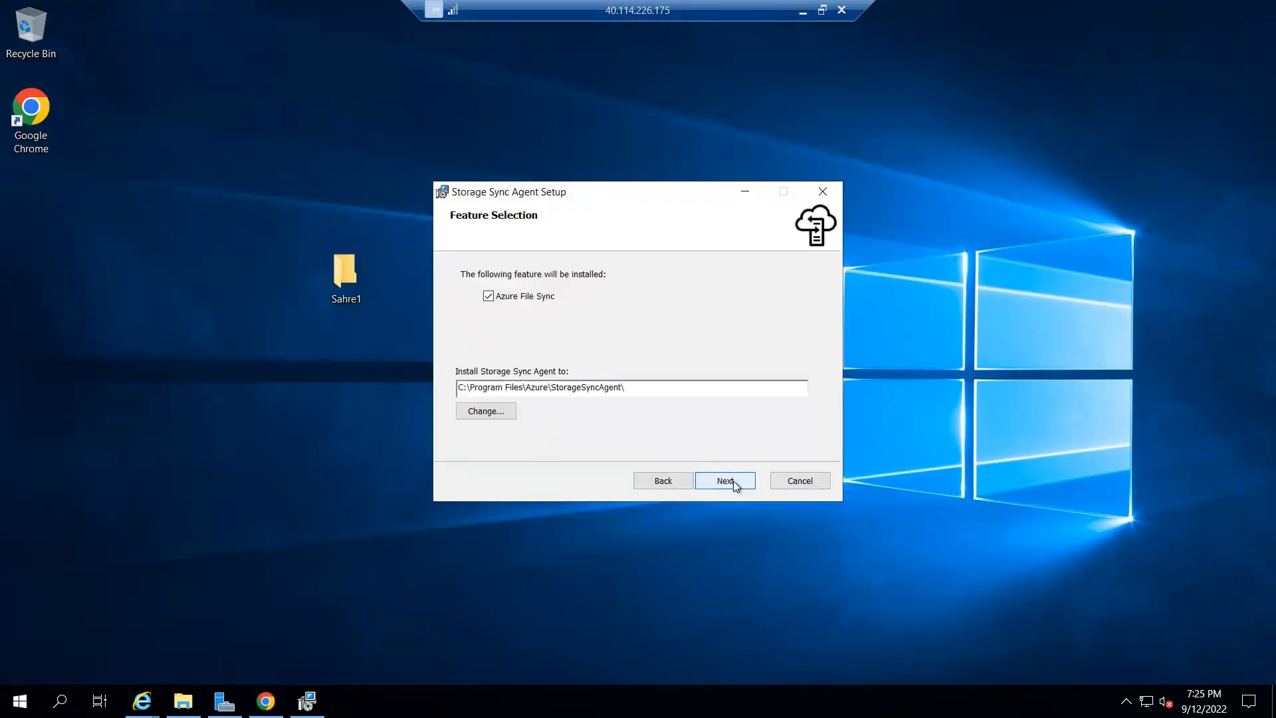
click(732, 481)
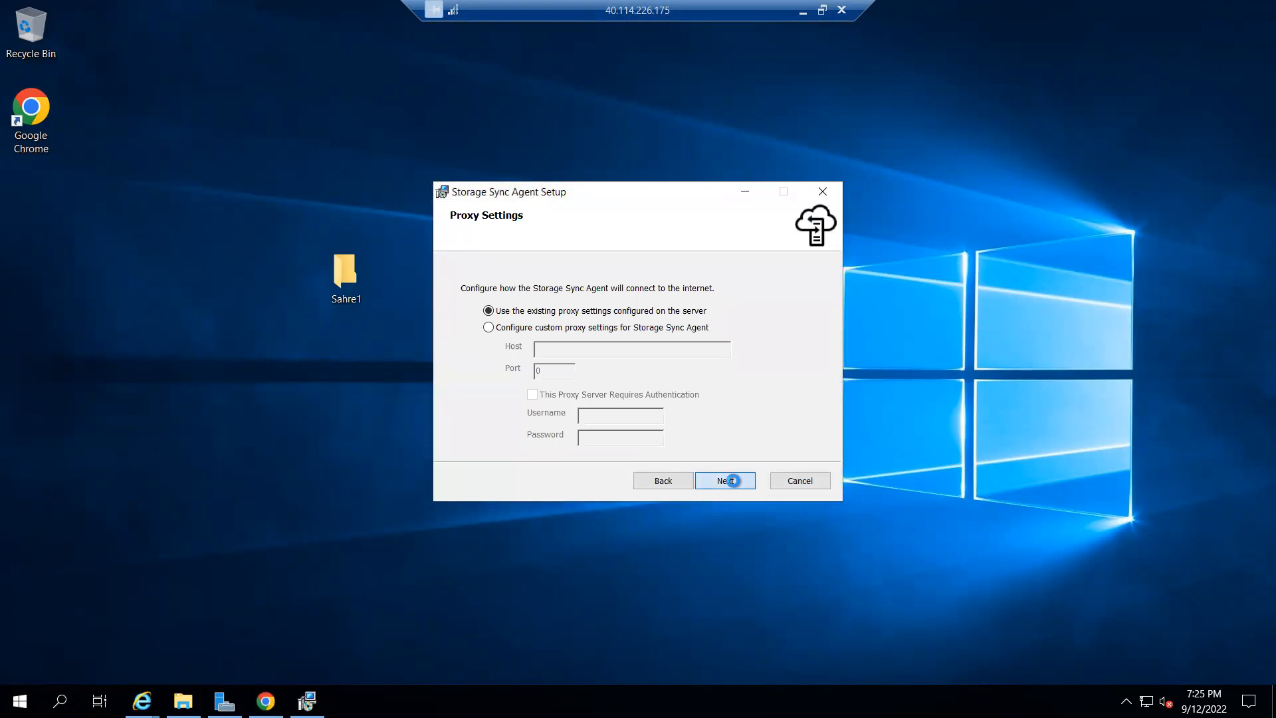
click(733, 481)
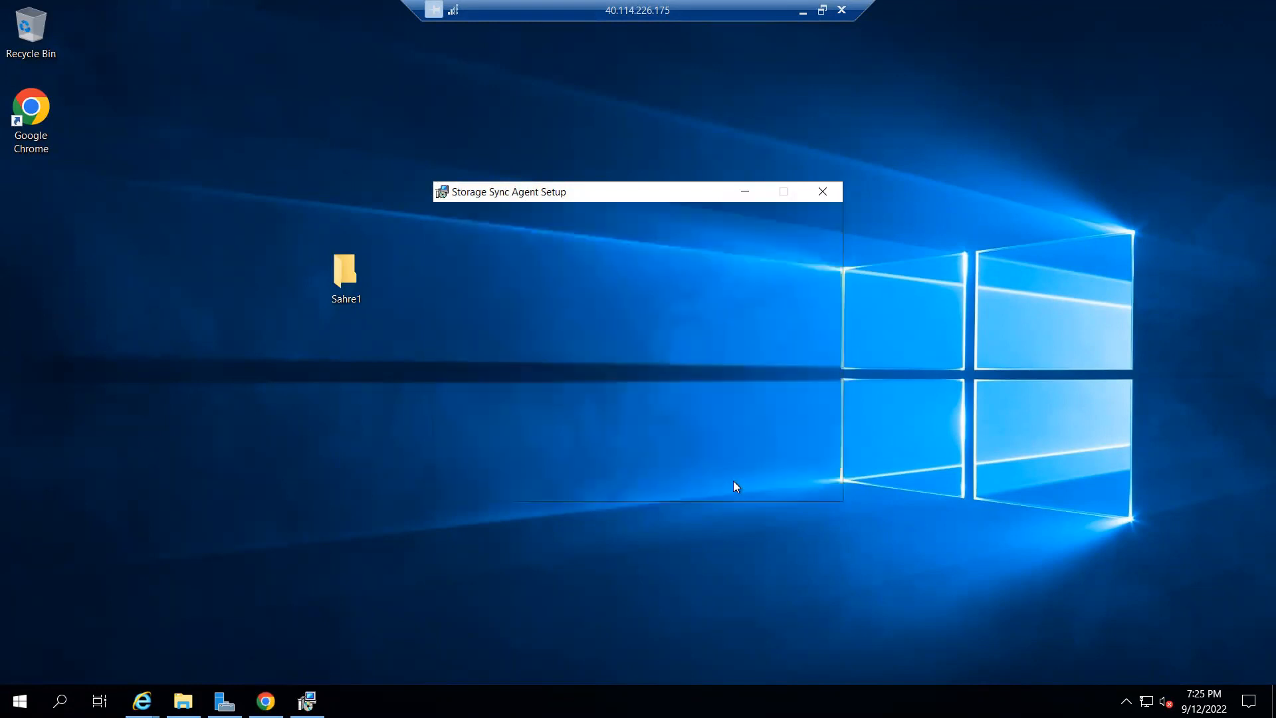
click(733, 480)
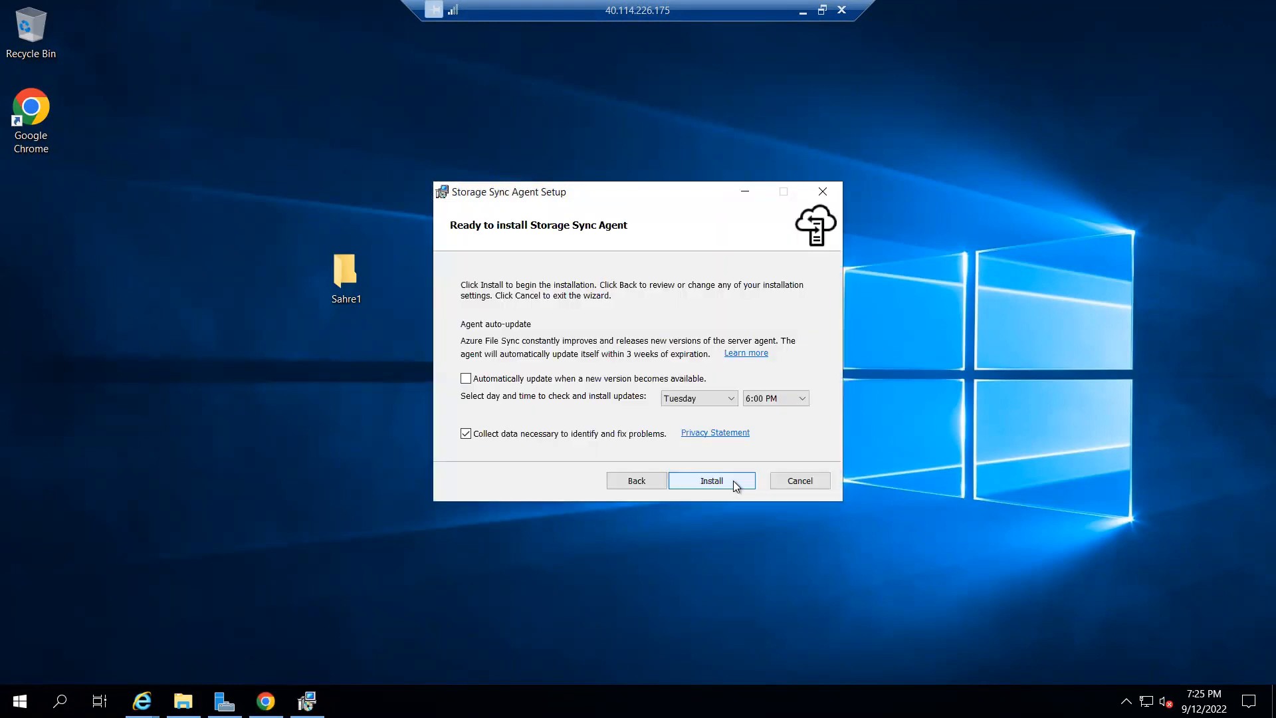
click(732, 481)
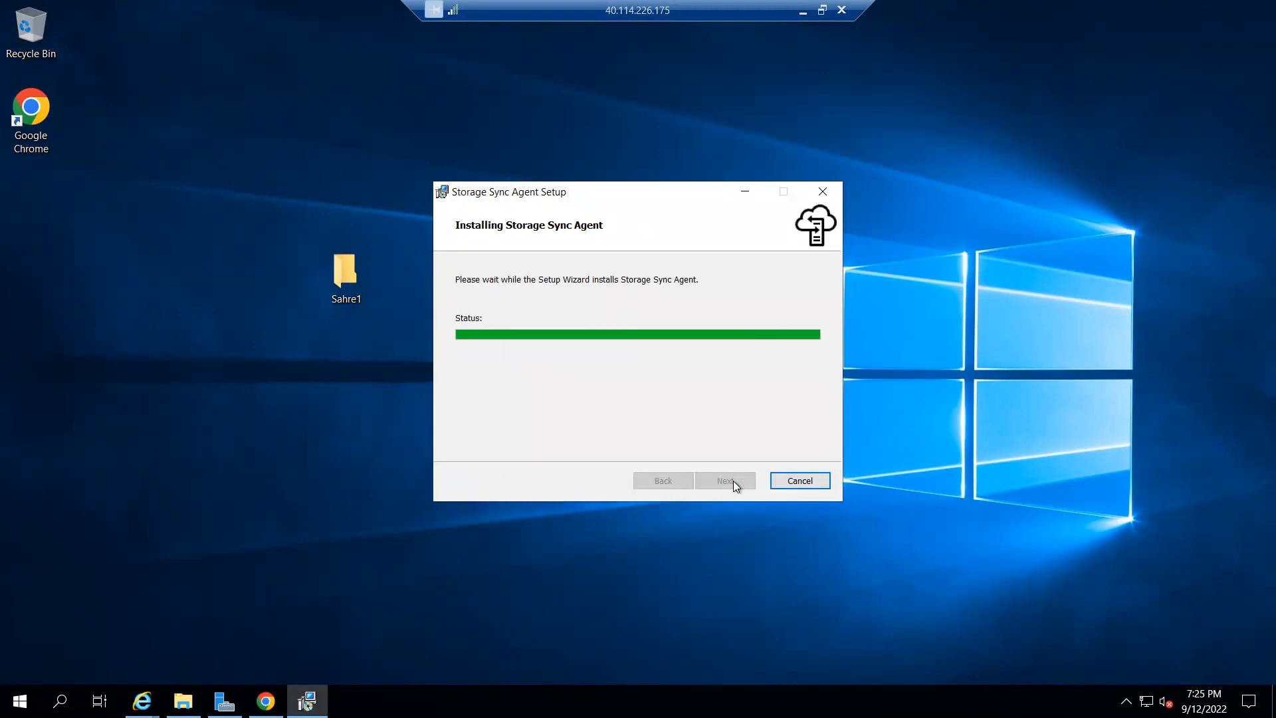
Return to the local Azure portal home and open My Microsoft account from the account panel
click(803, 11)
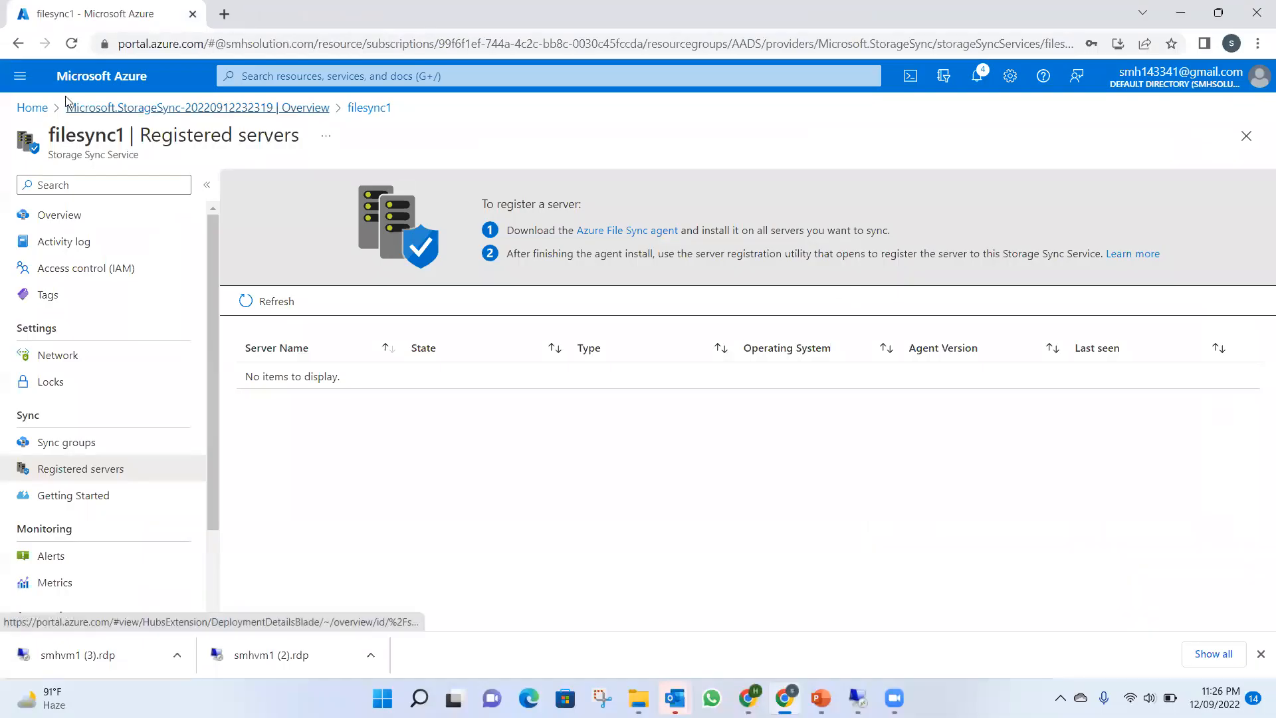
click(31, 109)
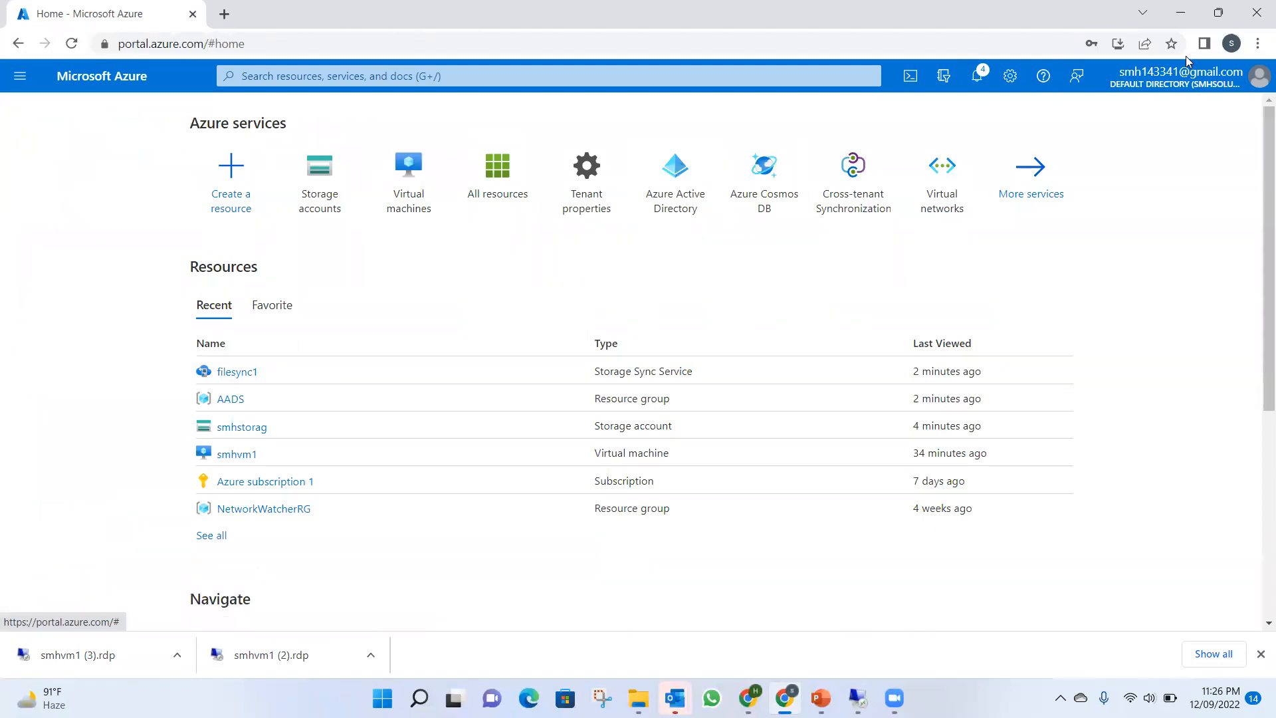
click(1173, 79)
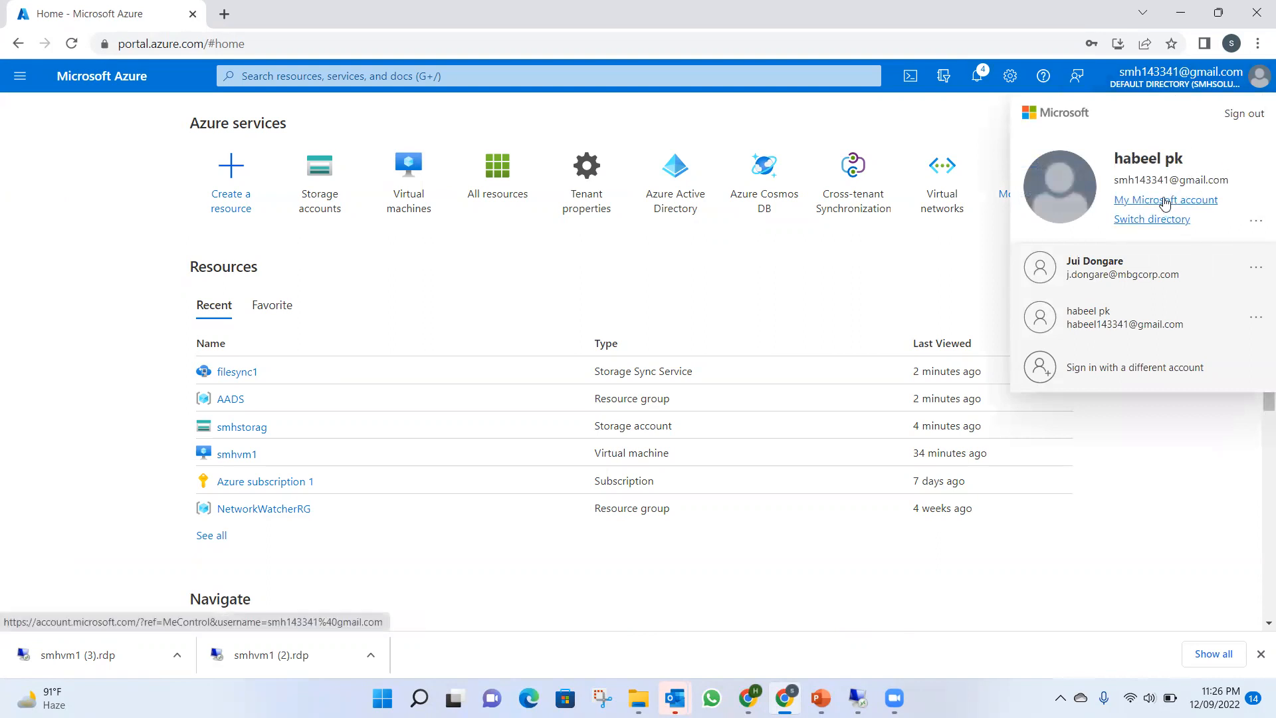
click(1165, 202)
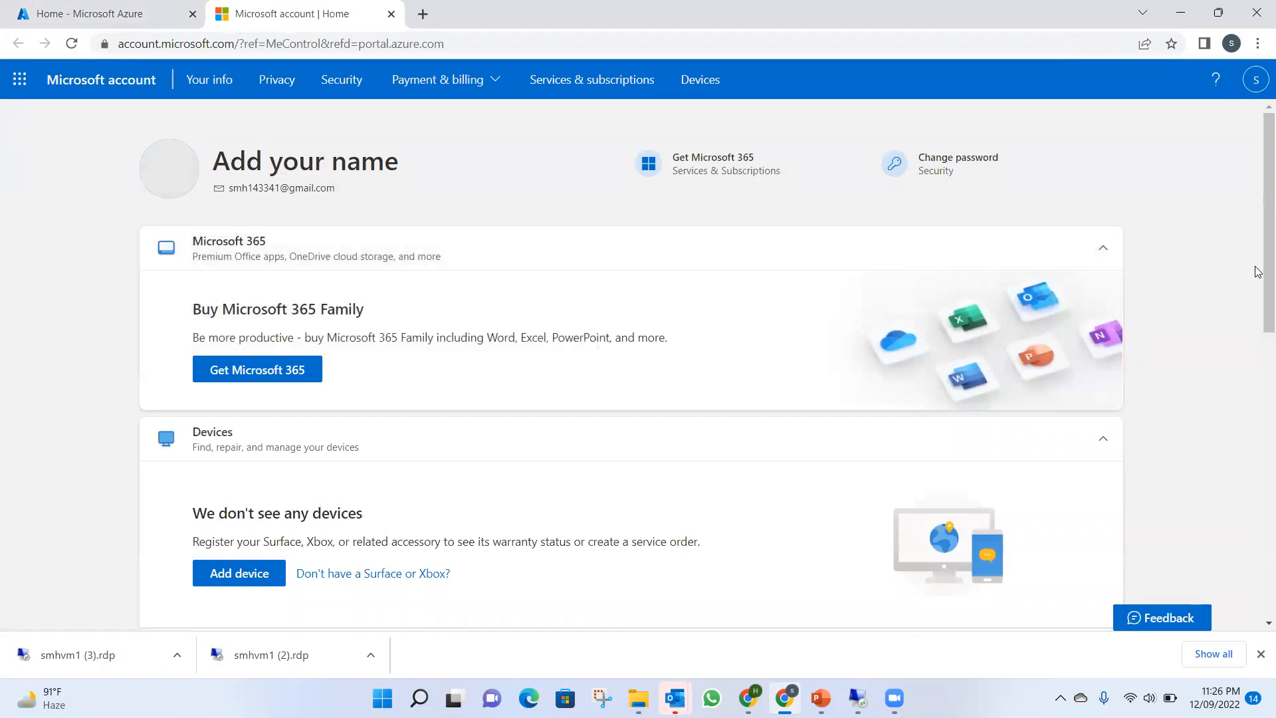
Open the Your info profile page on the Microsoft account site
scroll(1257, 292, down, 2)
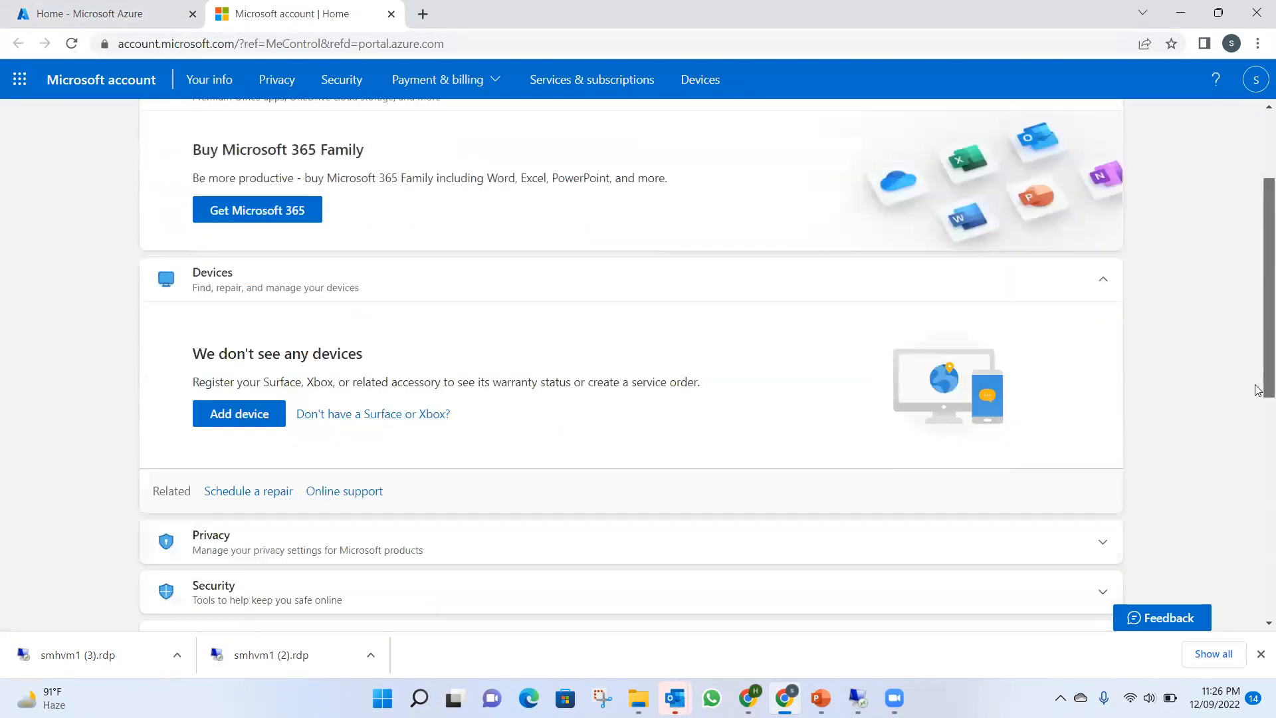
scroll(1258, 390, down, 6)
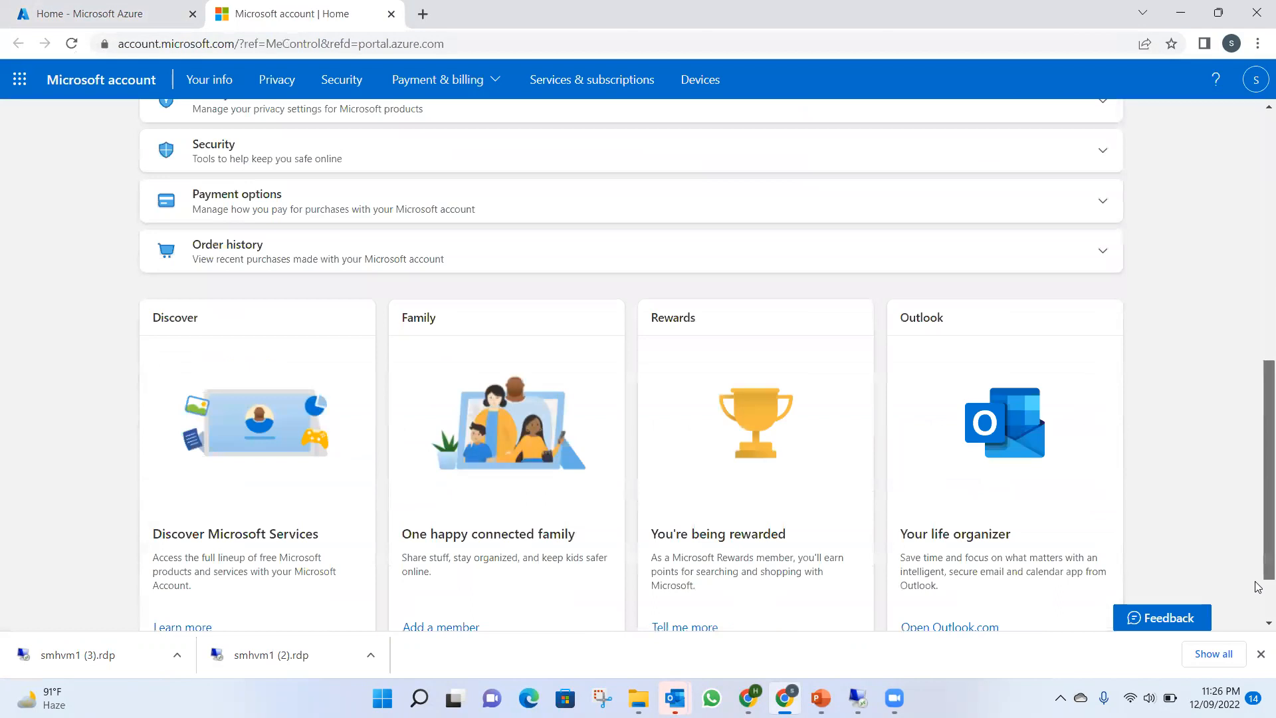
scroll(1258, 498, up, 9)
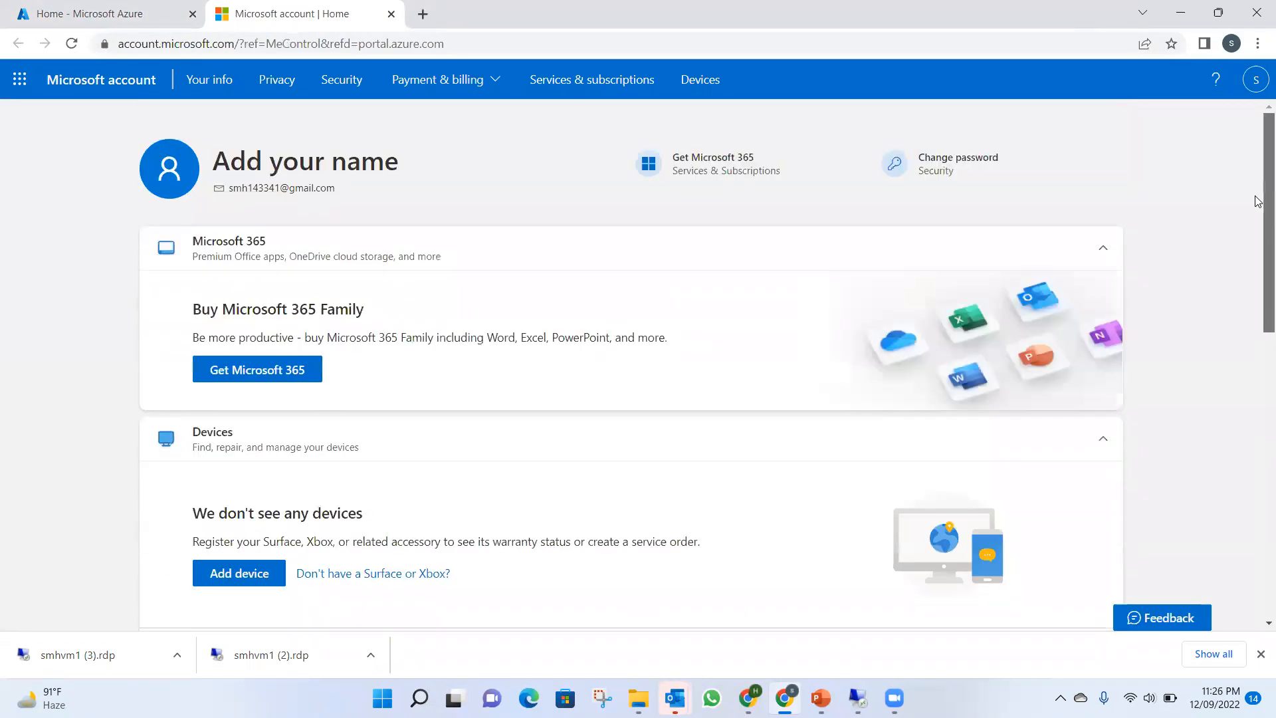
click(211, 80)
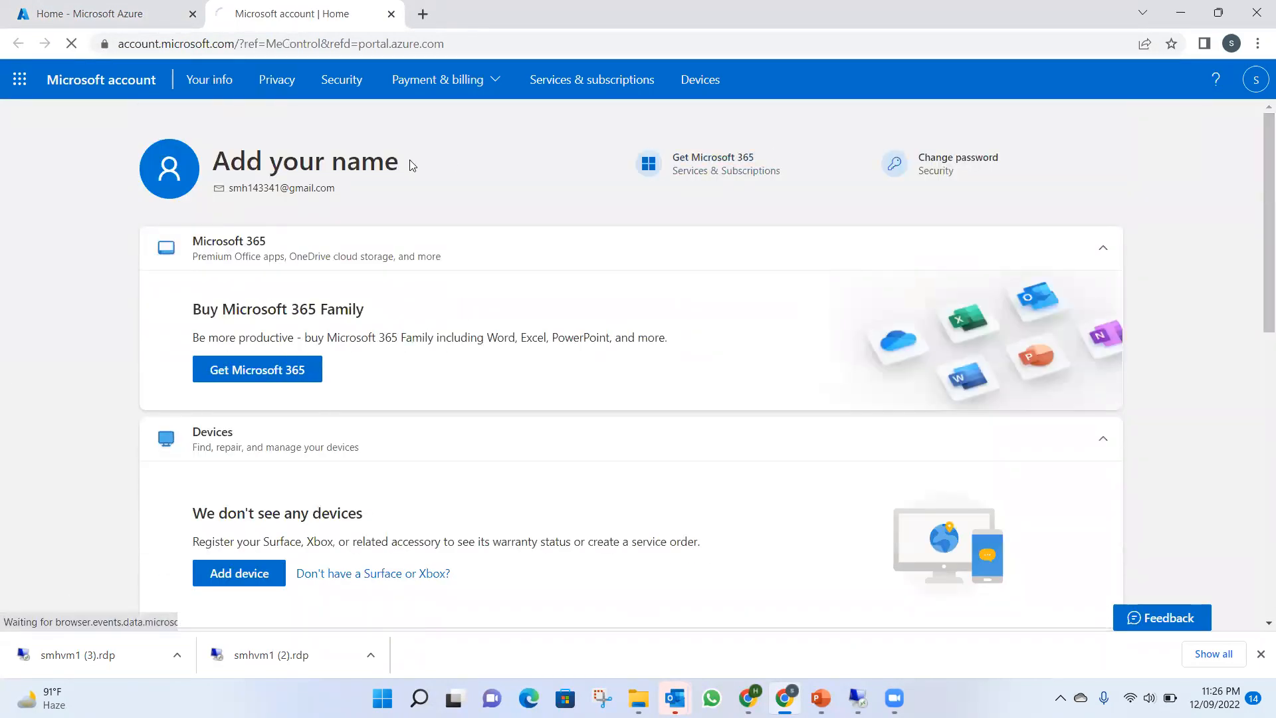
click(207, 89)
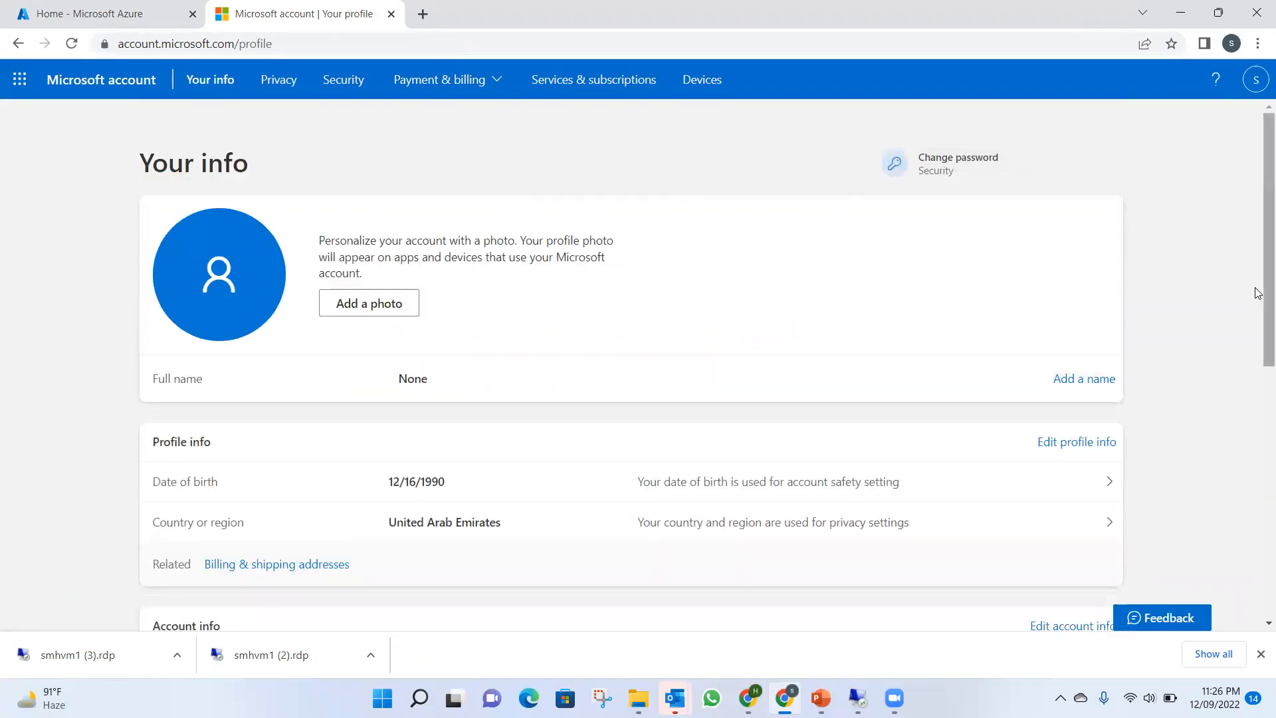
drag(1262, 329, 1258, 289)
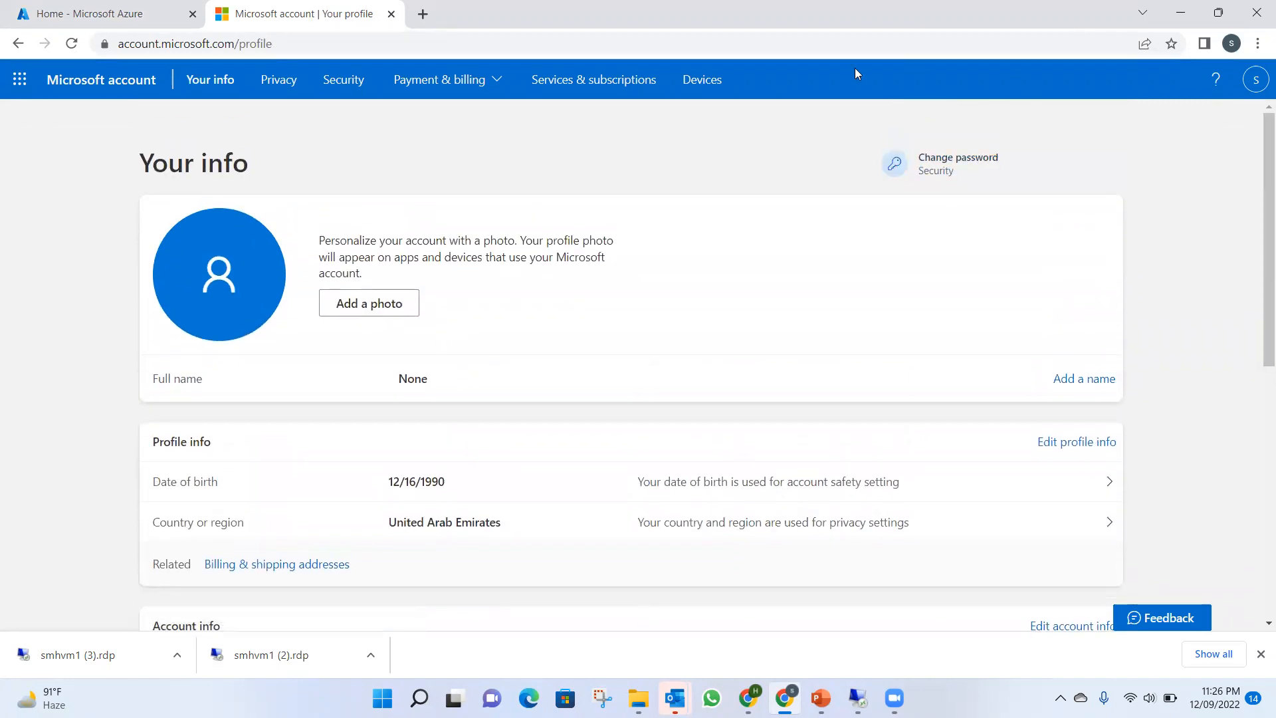
Switch from the remote session back to the local browser's Azure portal home tab
click(1176, 12)
click(860, 698)
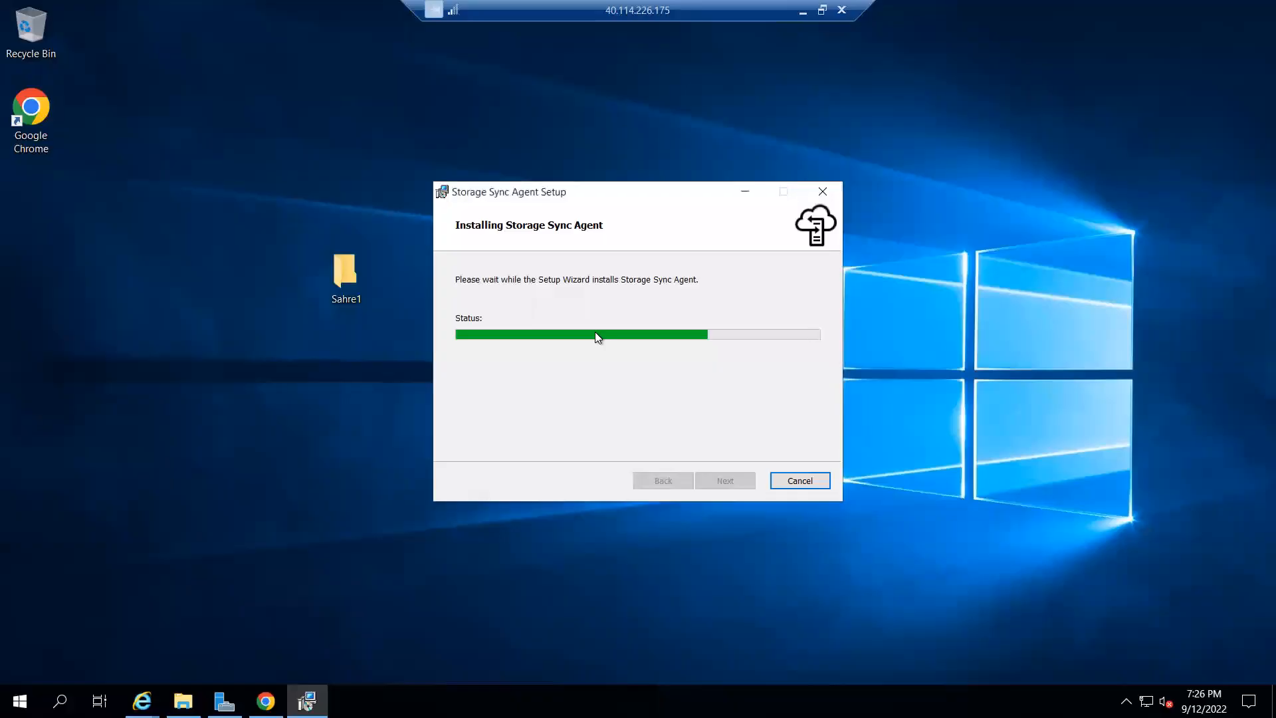
click(803, 11)
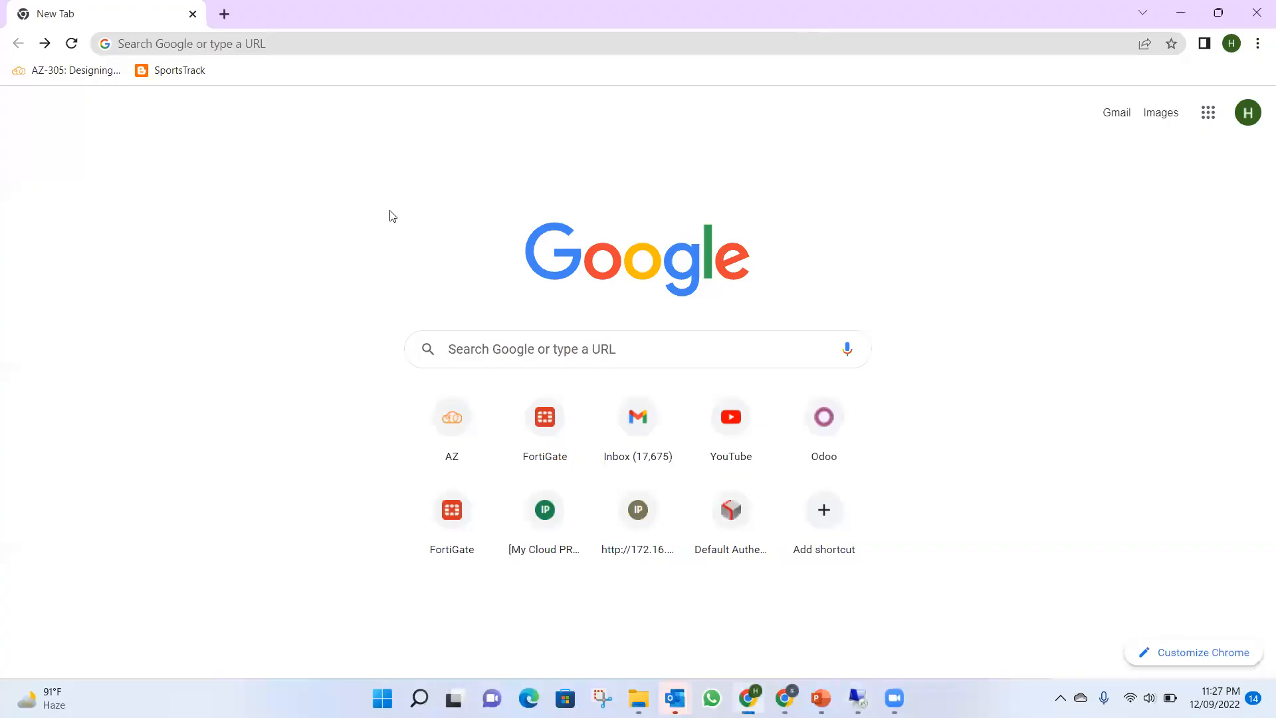
click(785, 698)
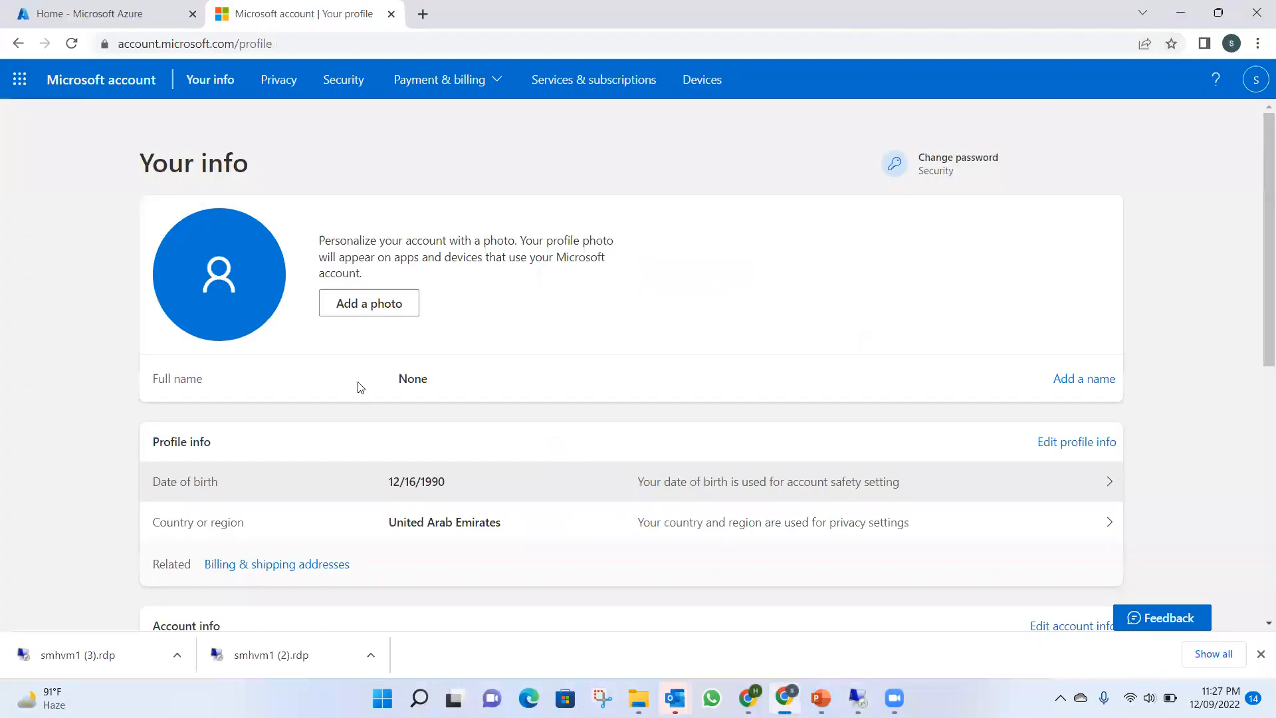
click(86, 13)
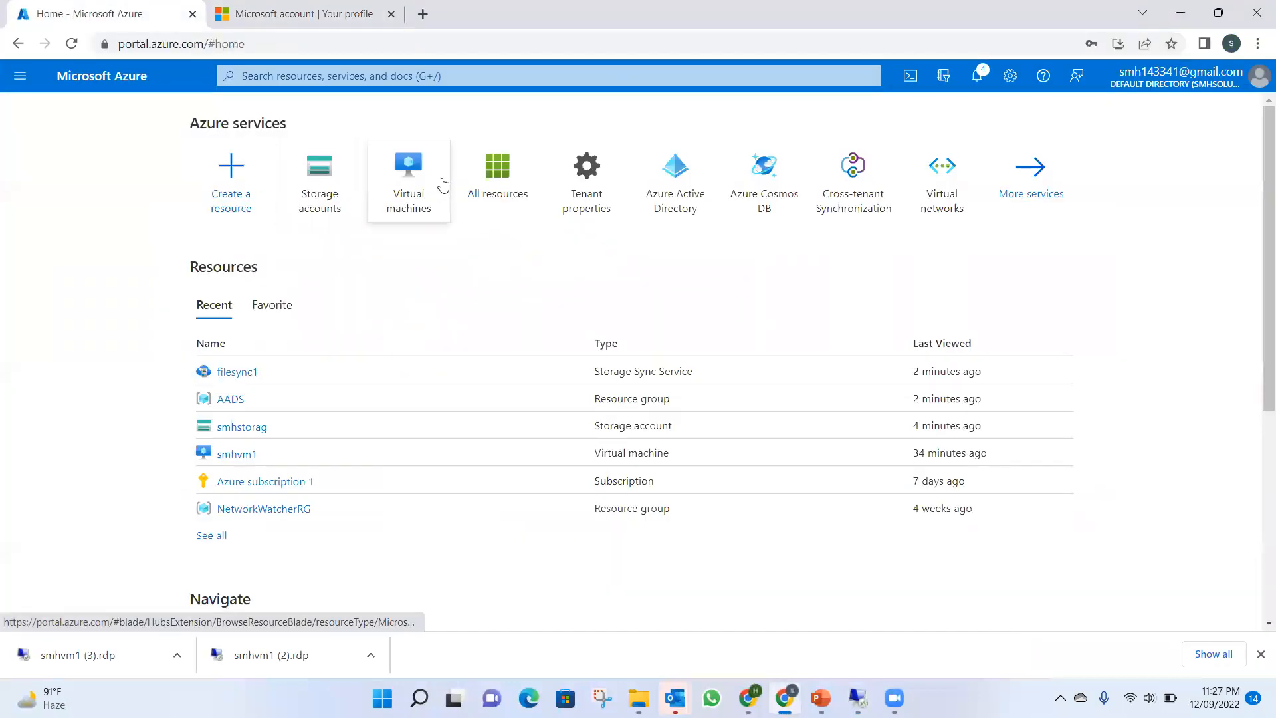
Open the directory's Tenant properties, then minimize the portal and return to the remote server
click(587, 181)
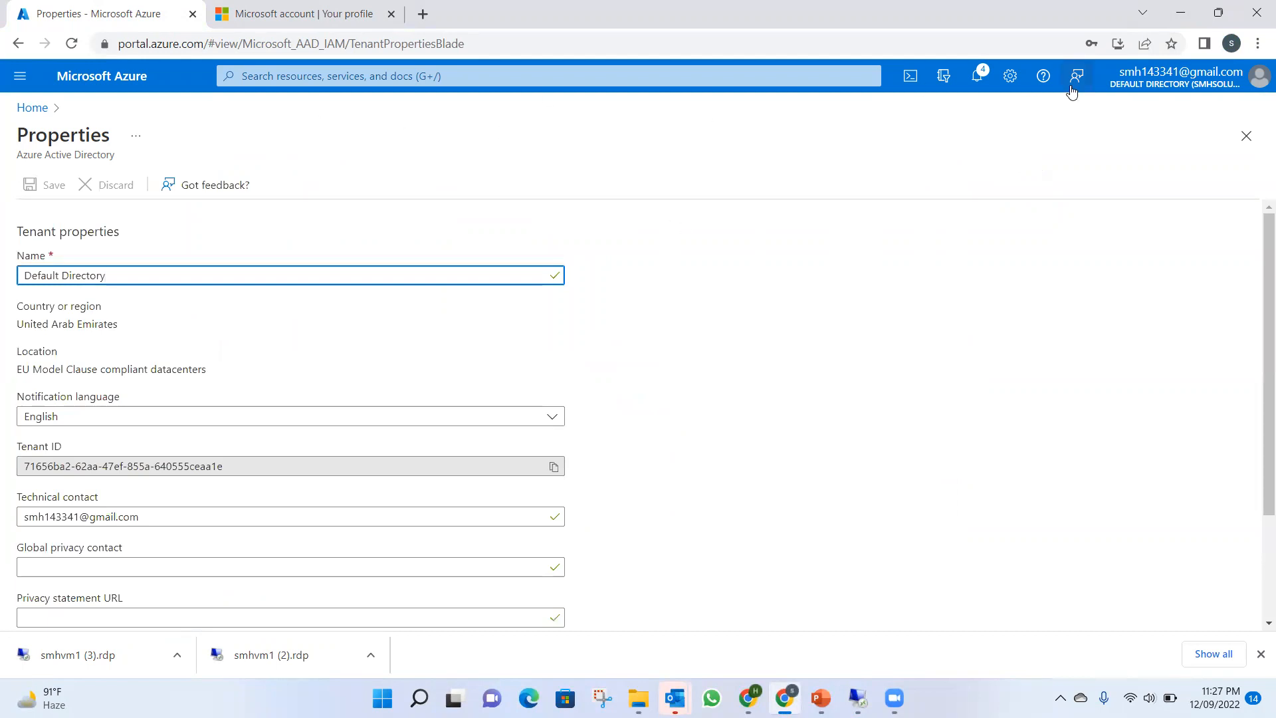
click(1184, 10)
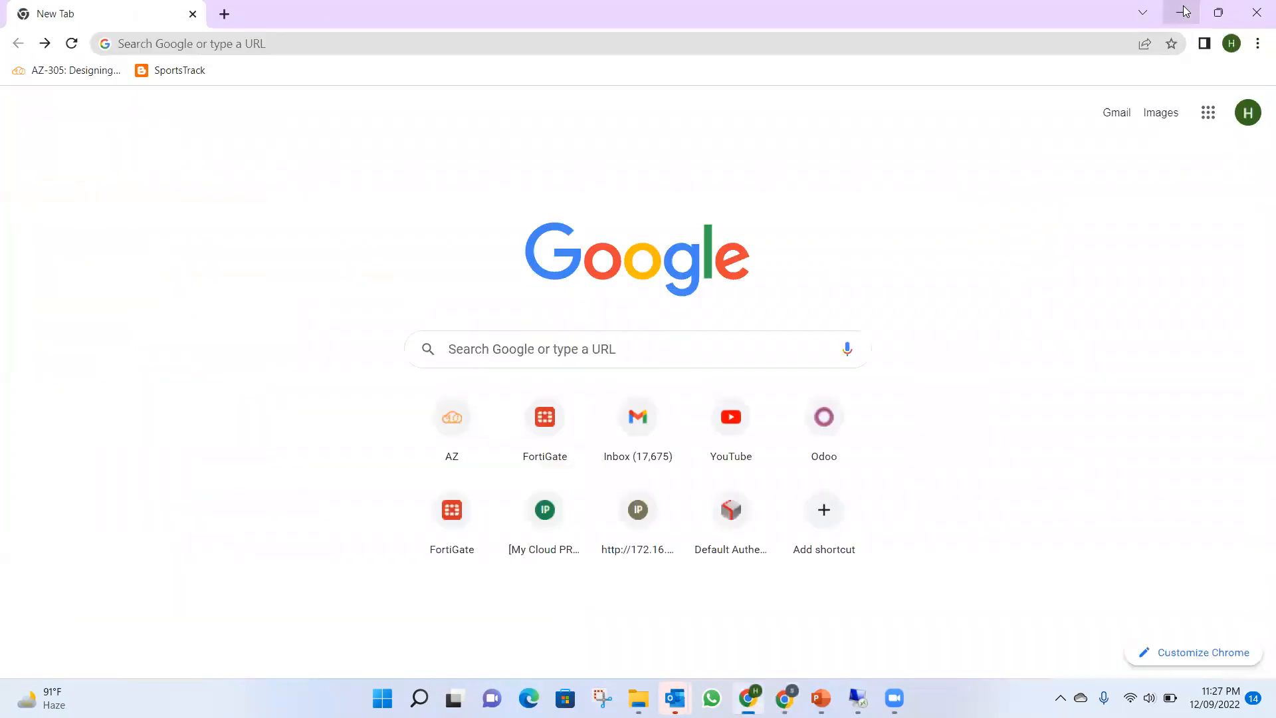
key(alt+Tab)
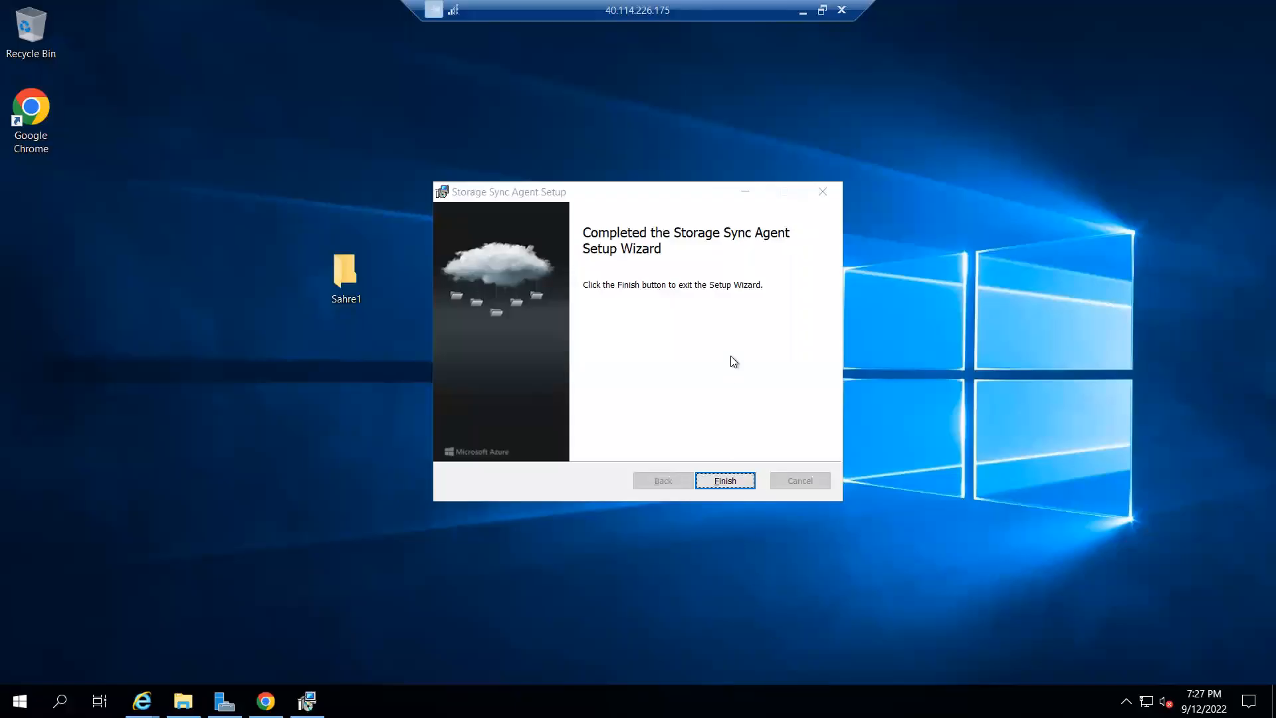
Finish the agent setup and acknowledge the agent-up-to-date message, reaching Server Registration
click(728, 486)
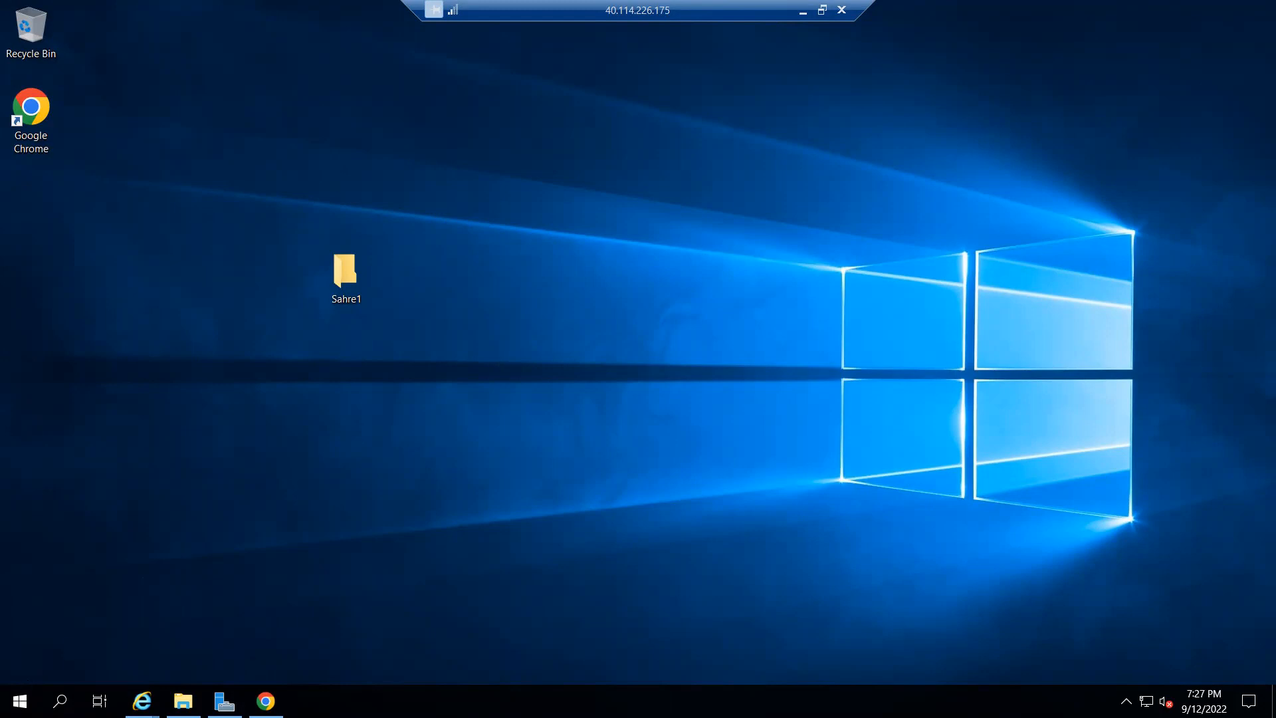
key(super)
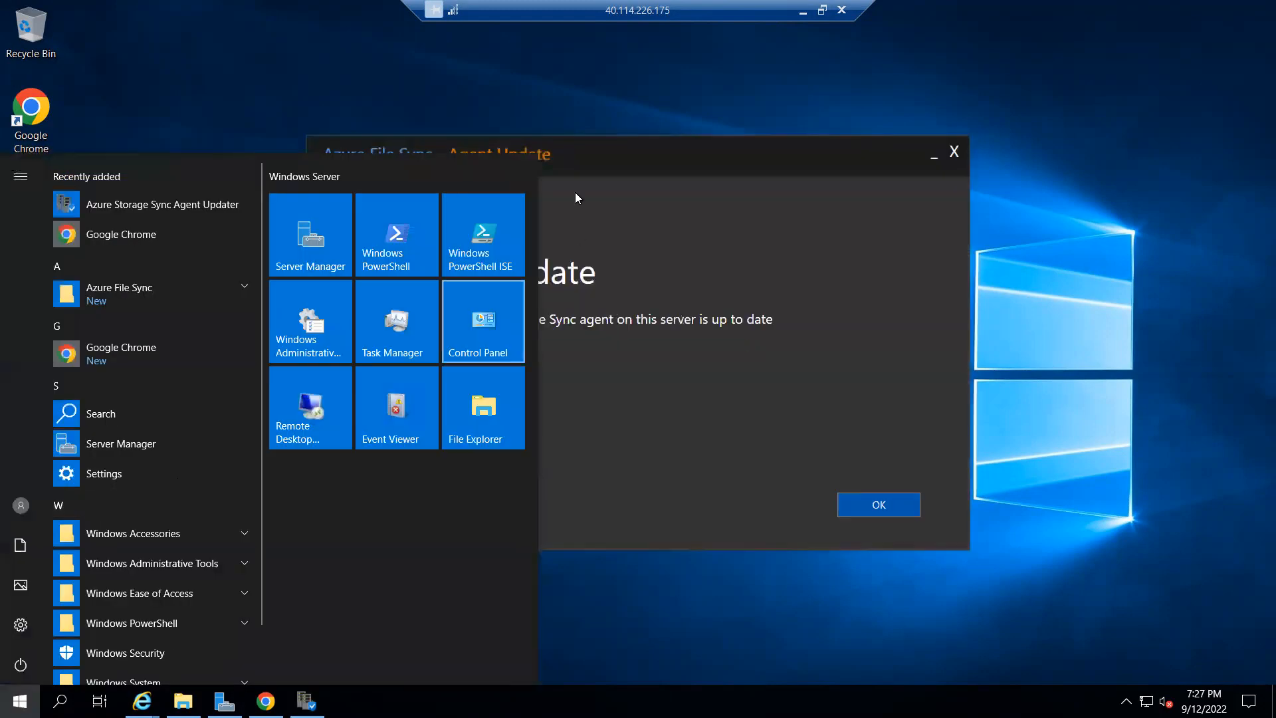
click(878, 505)
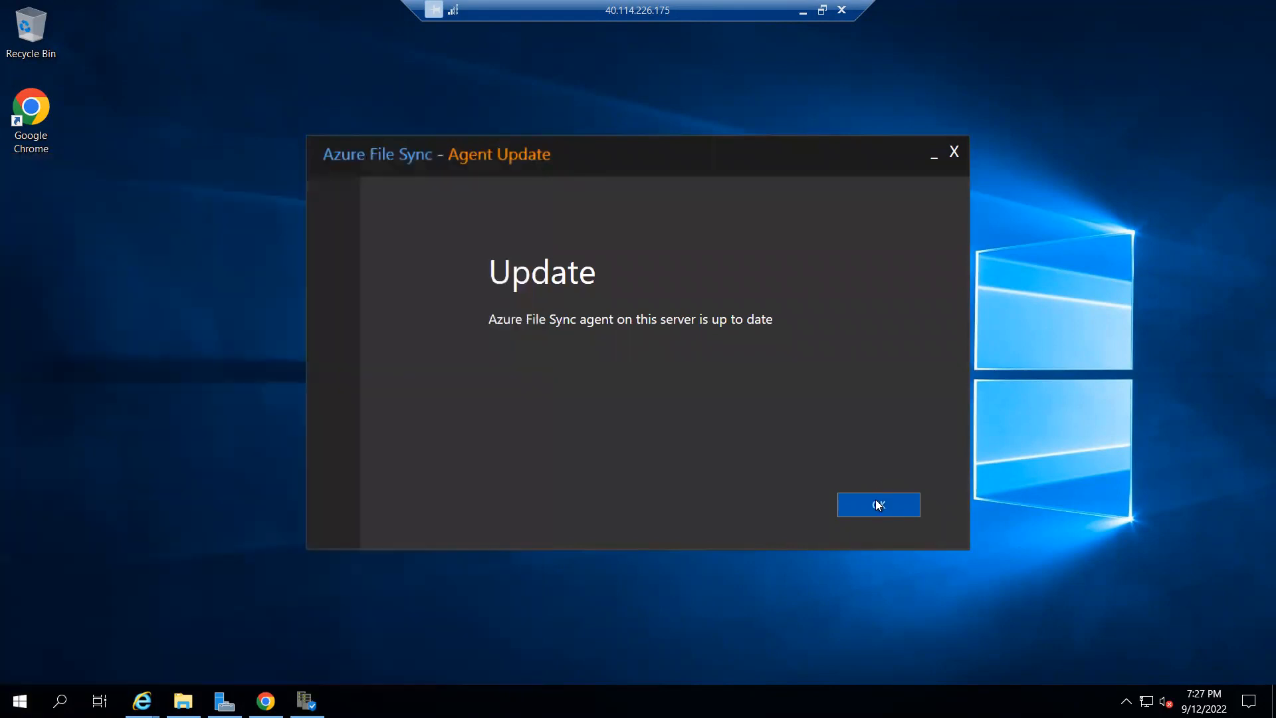
click(879, 505)
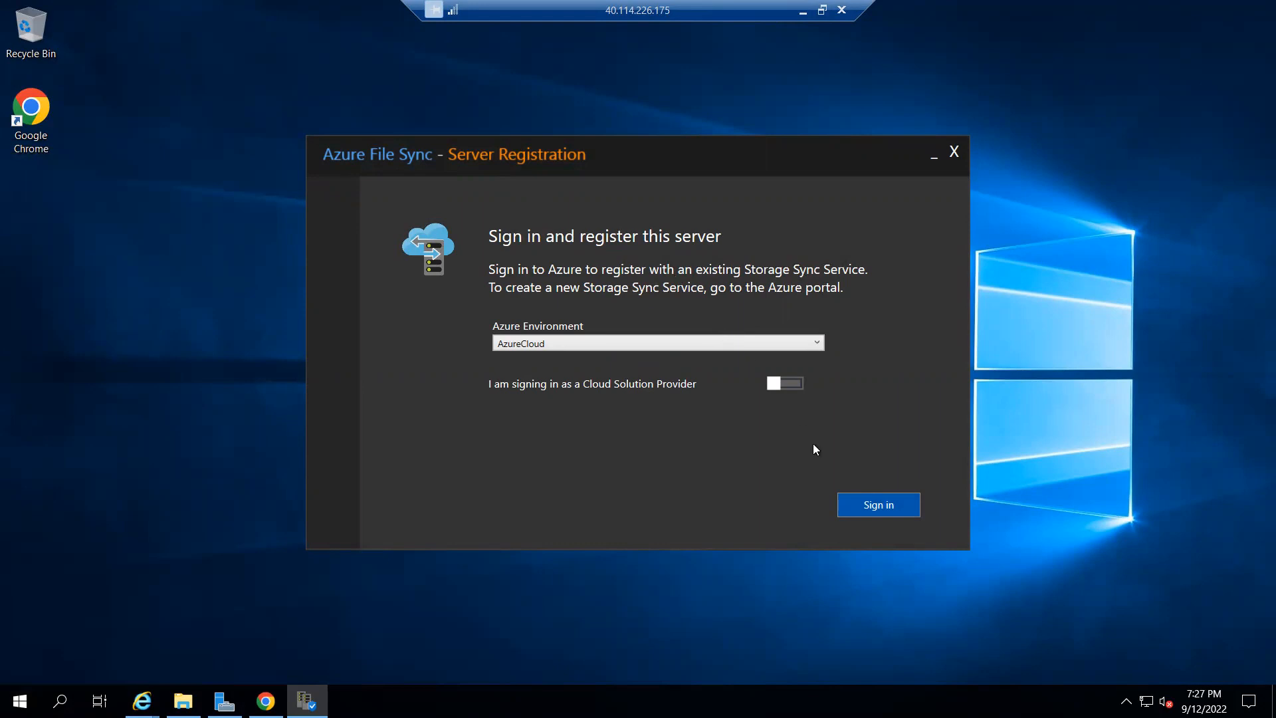
Turn on Cloud Solution Provider sign-in, then select the Tenant ID on the Azure Properties page
click(795, 385)
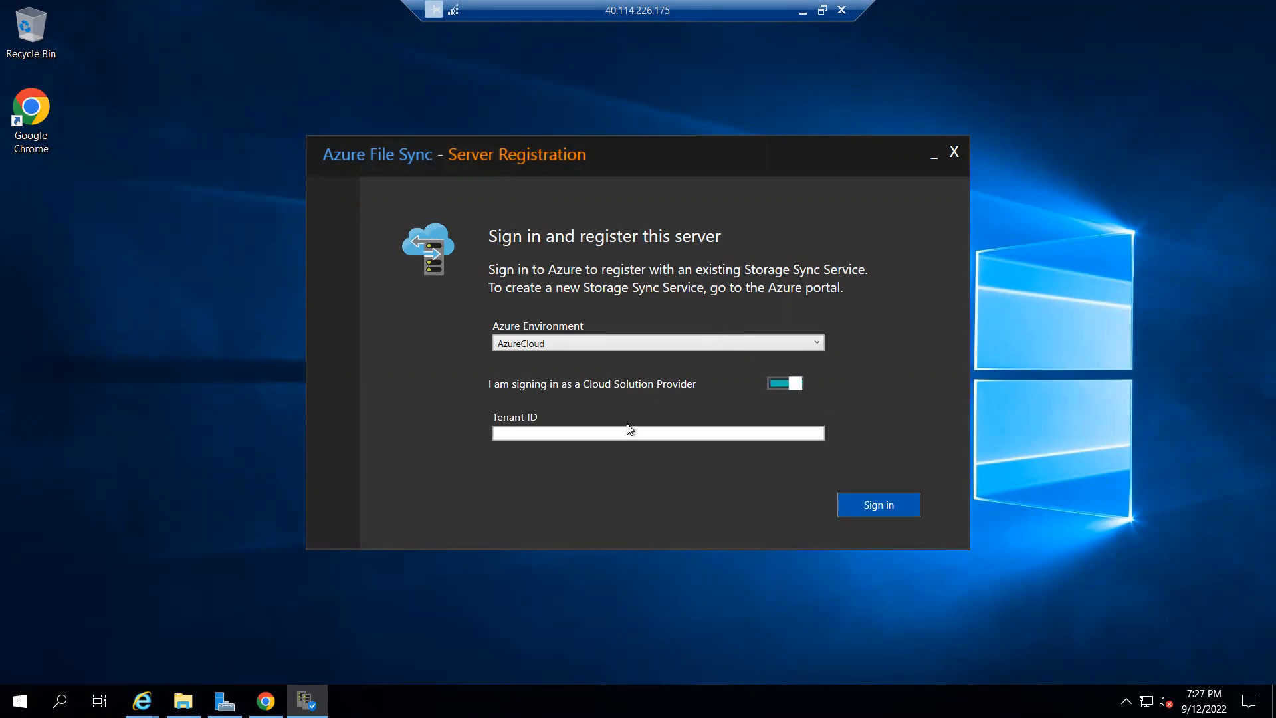
click(561, 433)
click(803, 14)
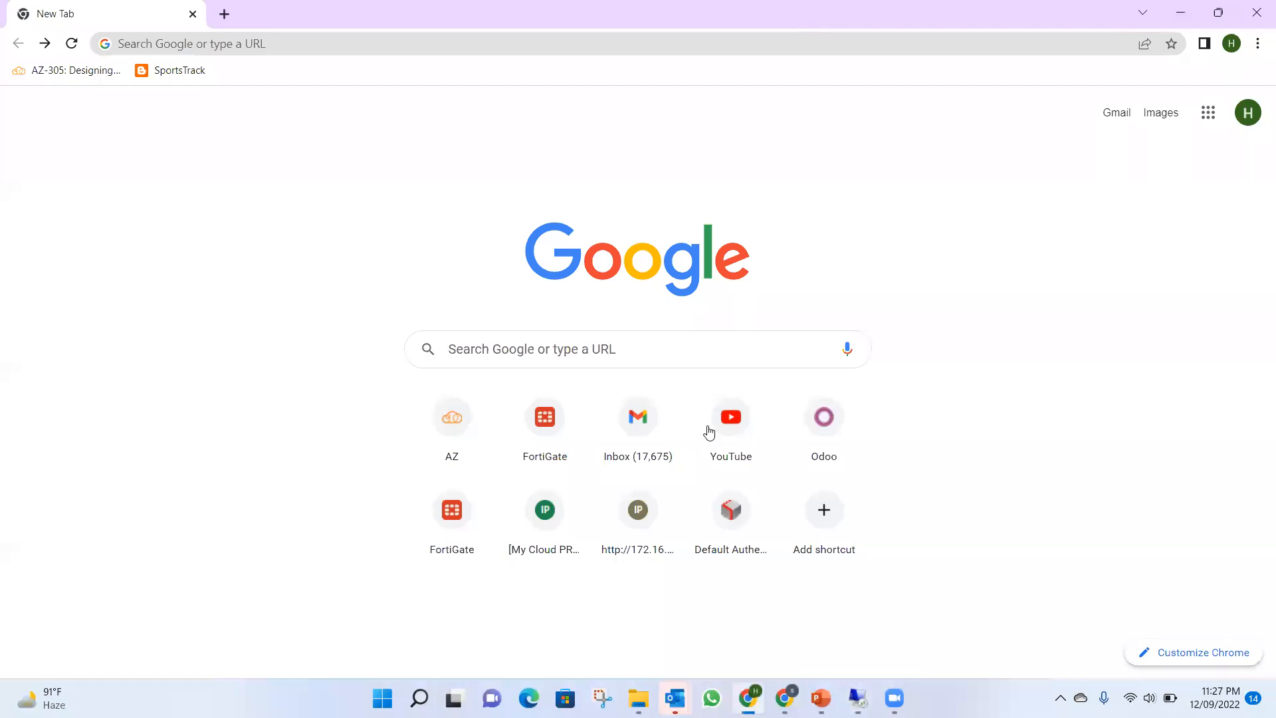
key(alt+Tab)
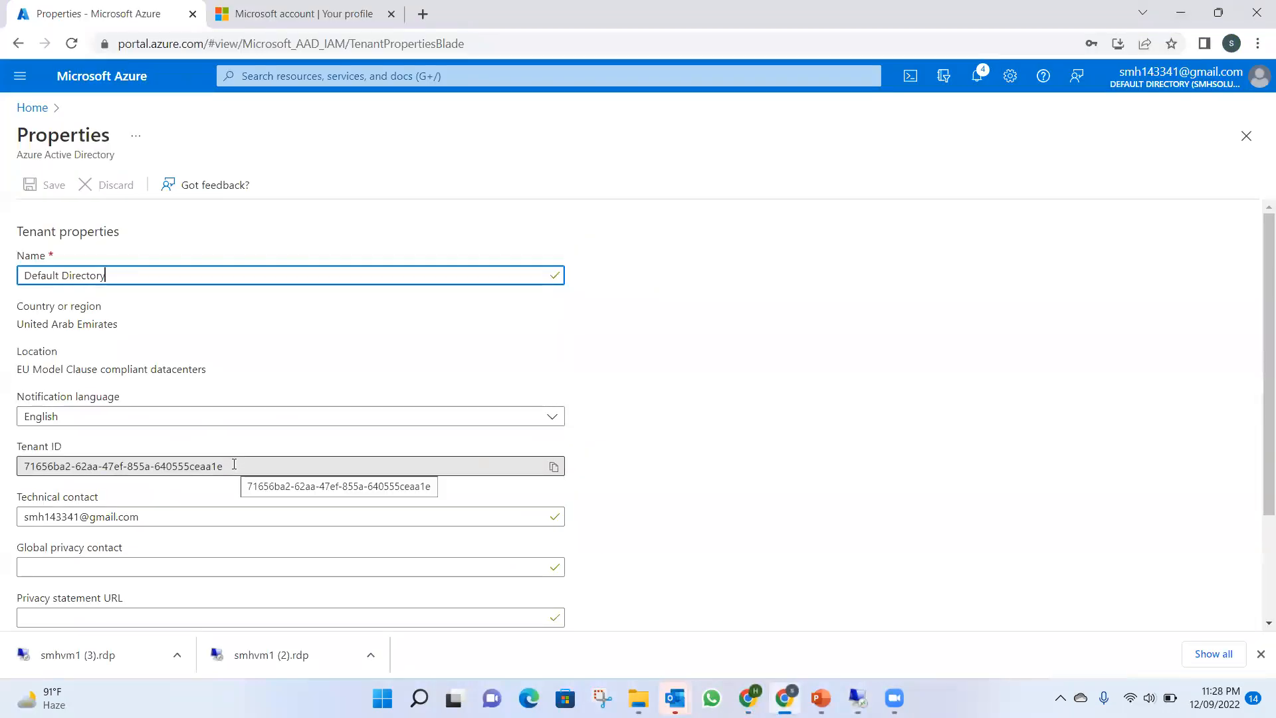
drag(234, 465, 3, 468)
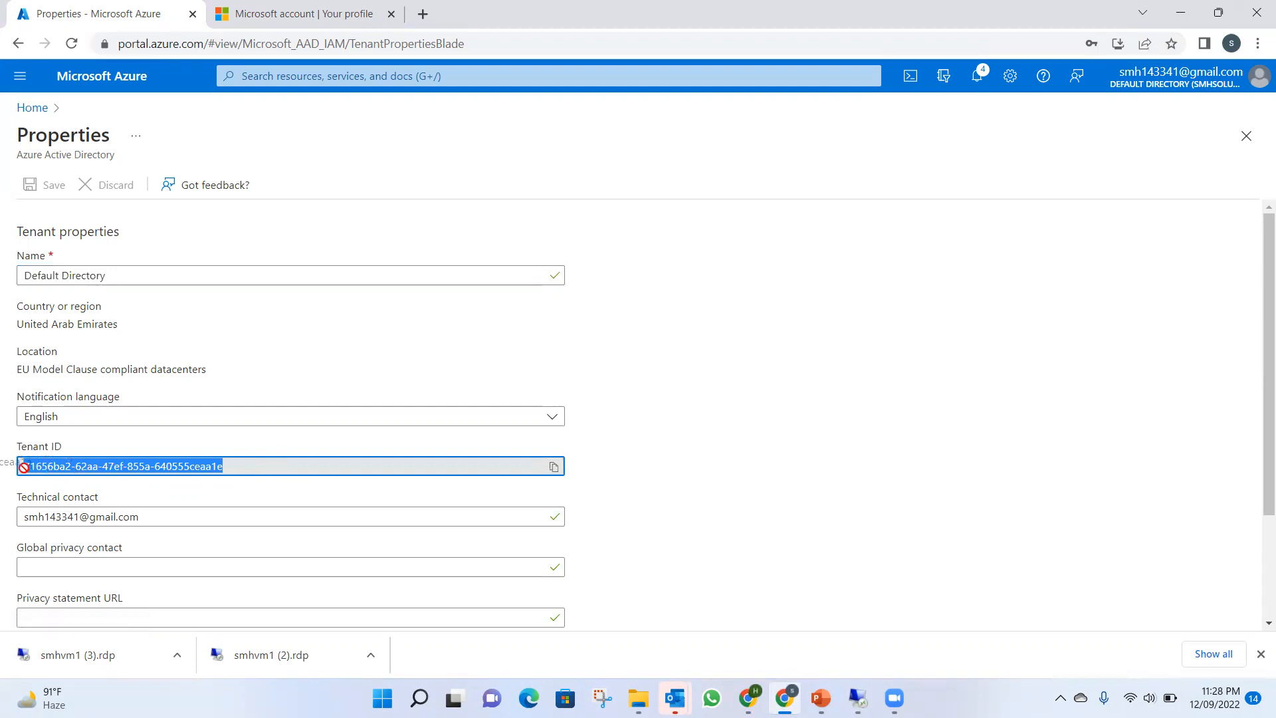
drag(237, 456, 12, 449)
key(ctrl+c)
Paste the copied Tenant ID into Server Registration and start the Azure sign-in
click(857, 698)
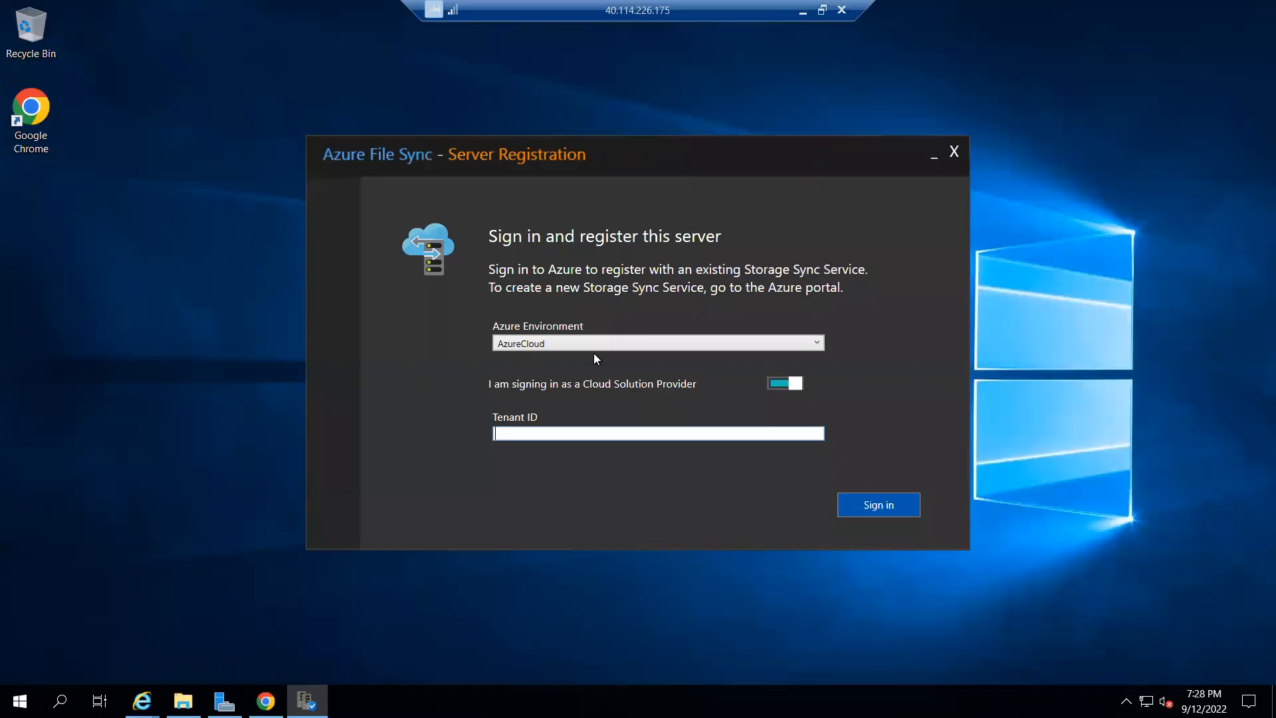
key(ctrl+v)
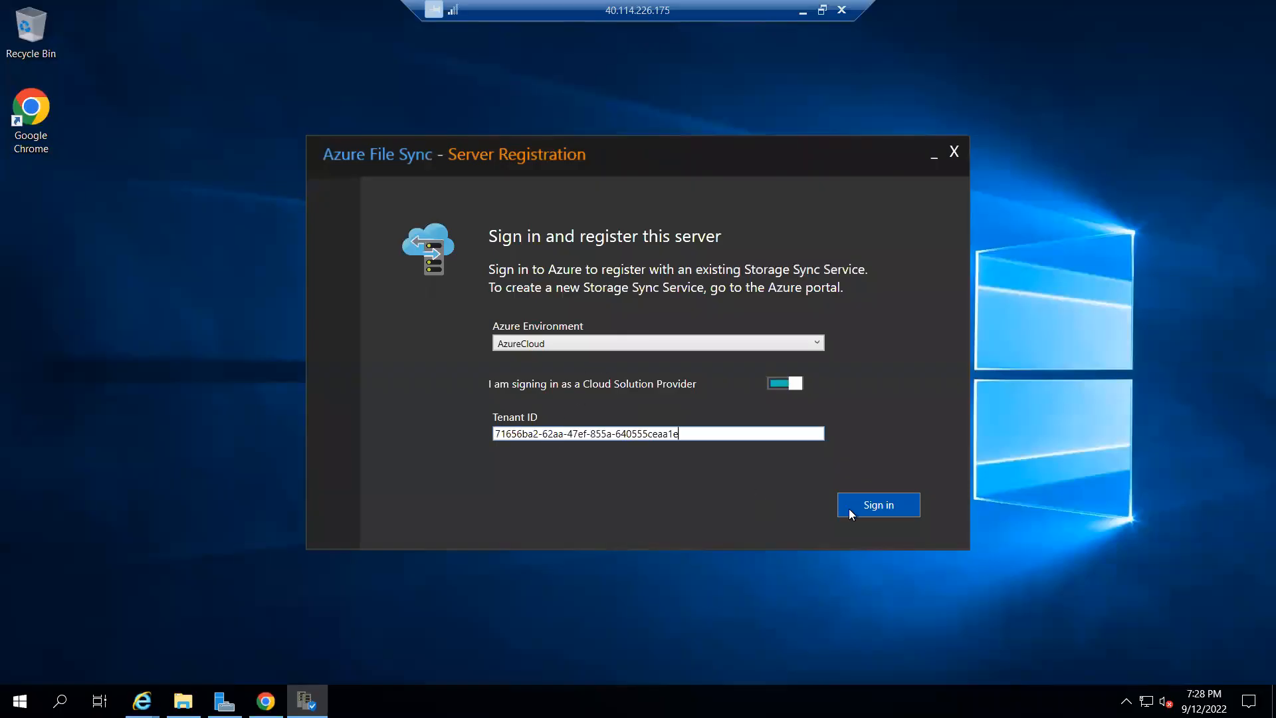
click(856, 509)
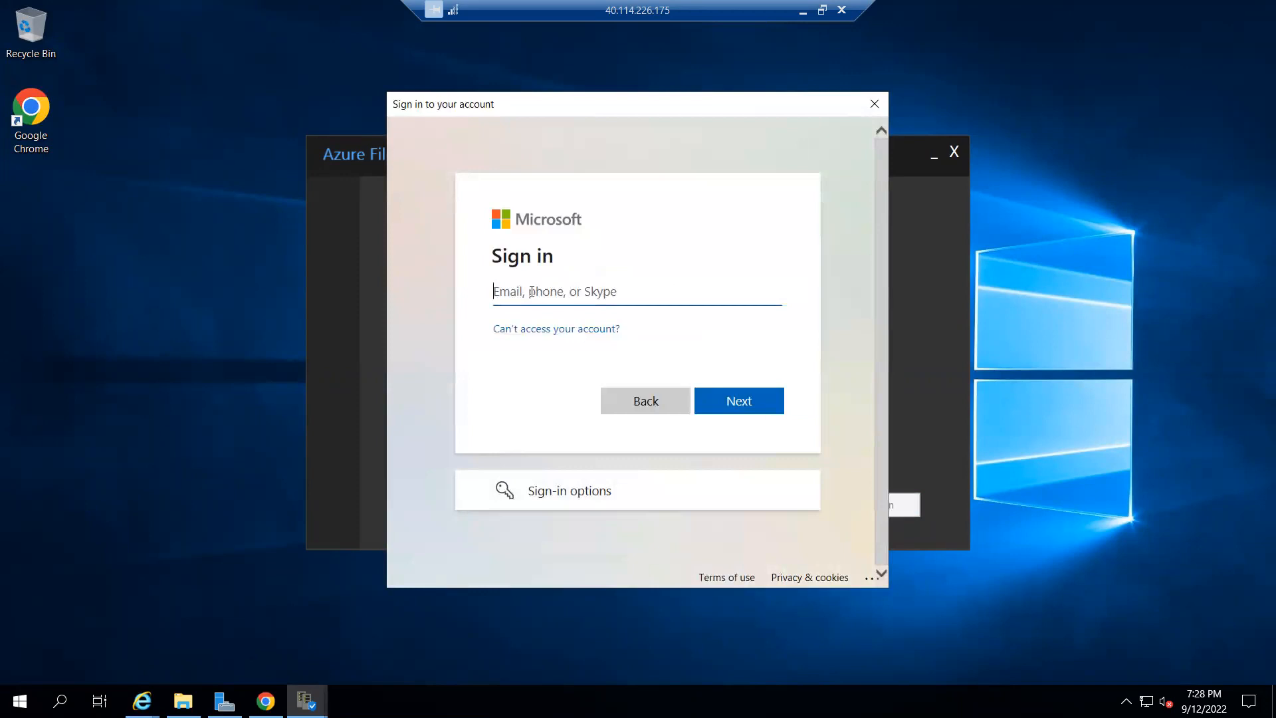
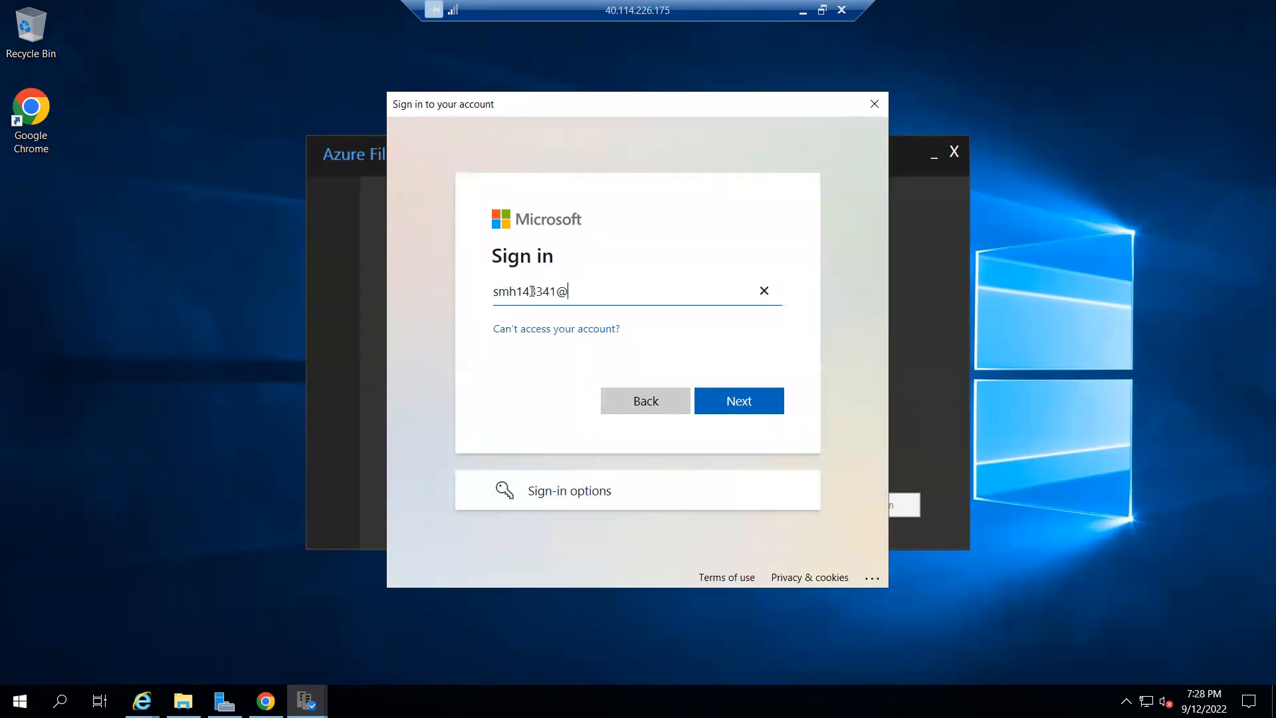
Sign in with the account's e-mail address and password
click(725, 399)
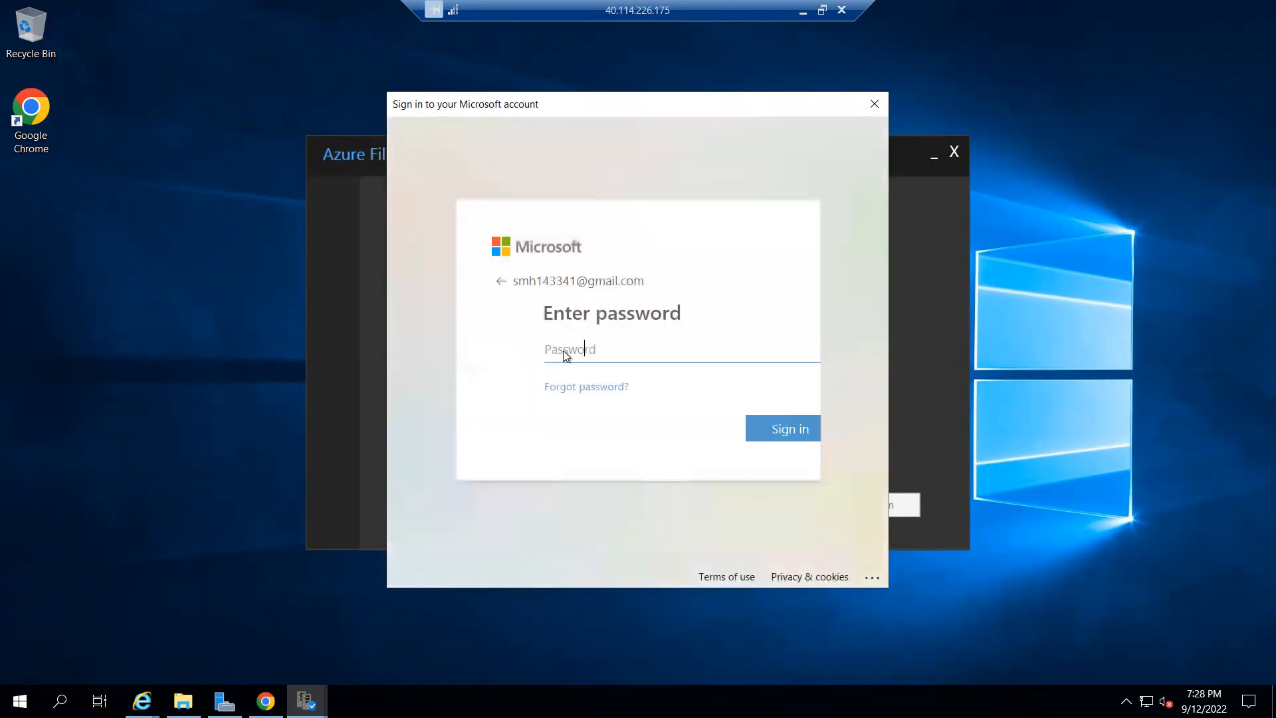
text(********)
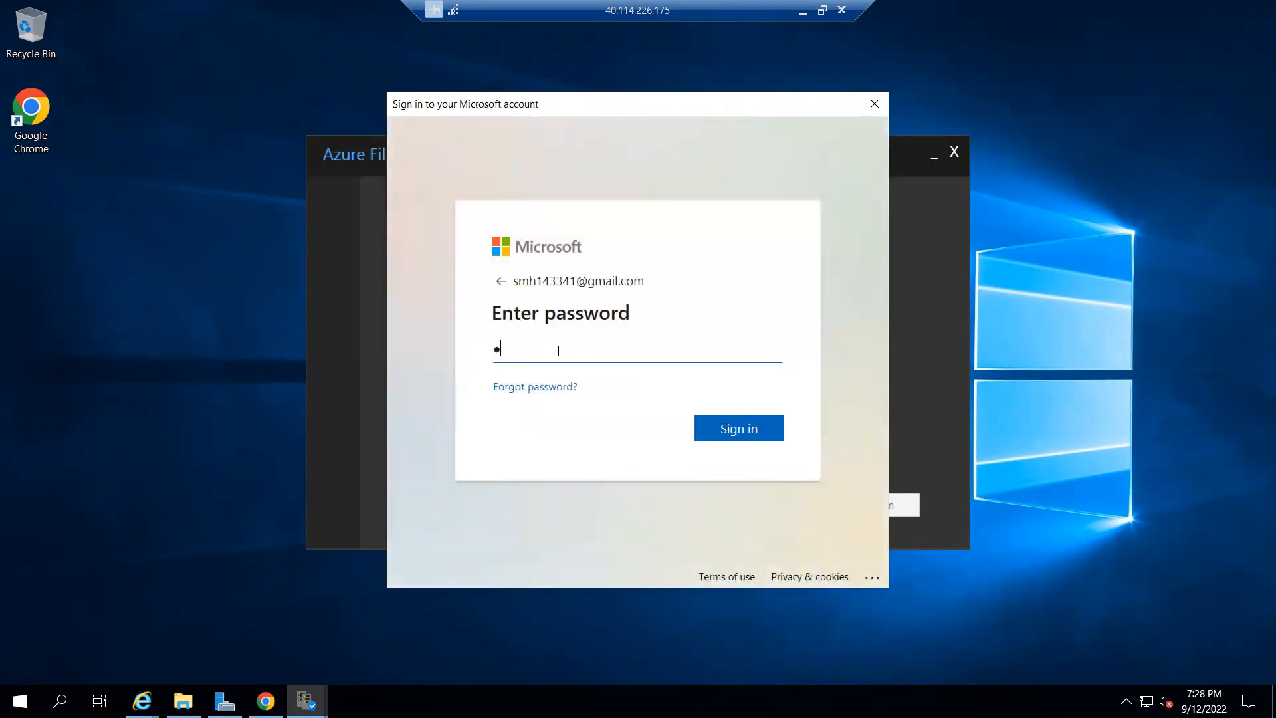
text(******)
click(755, 433)
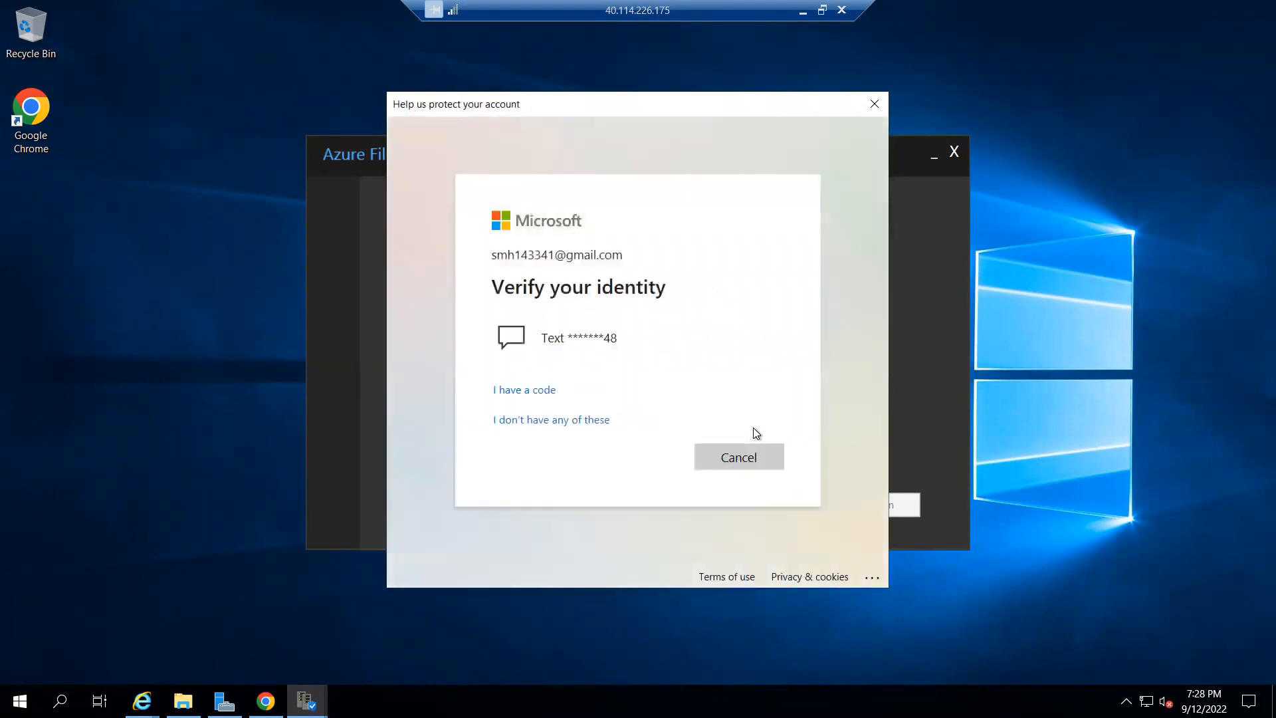
Verify identity with a texted code using the phone's last four digits, then choose the signed-in account
click(545, 341)
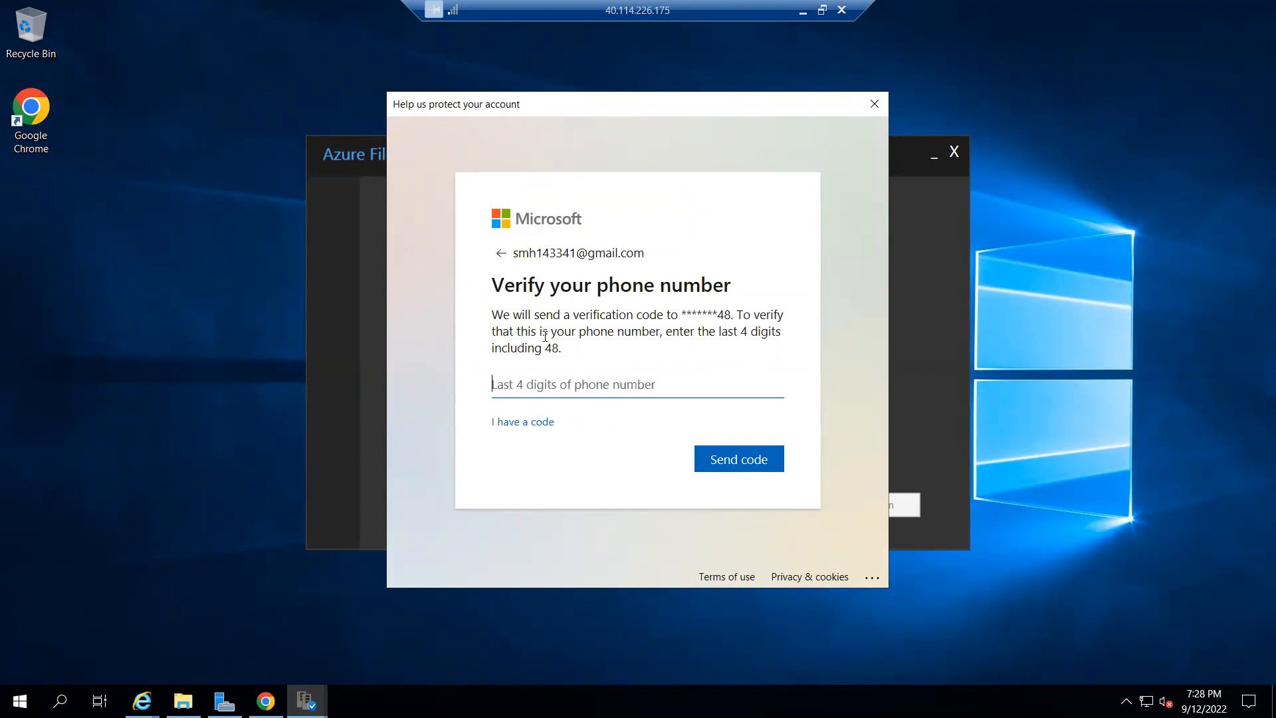
text(9148)
click(726, 472)
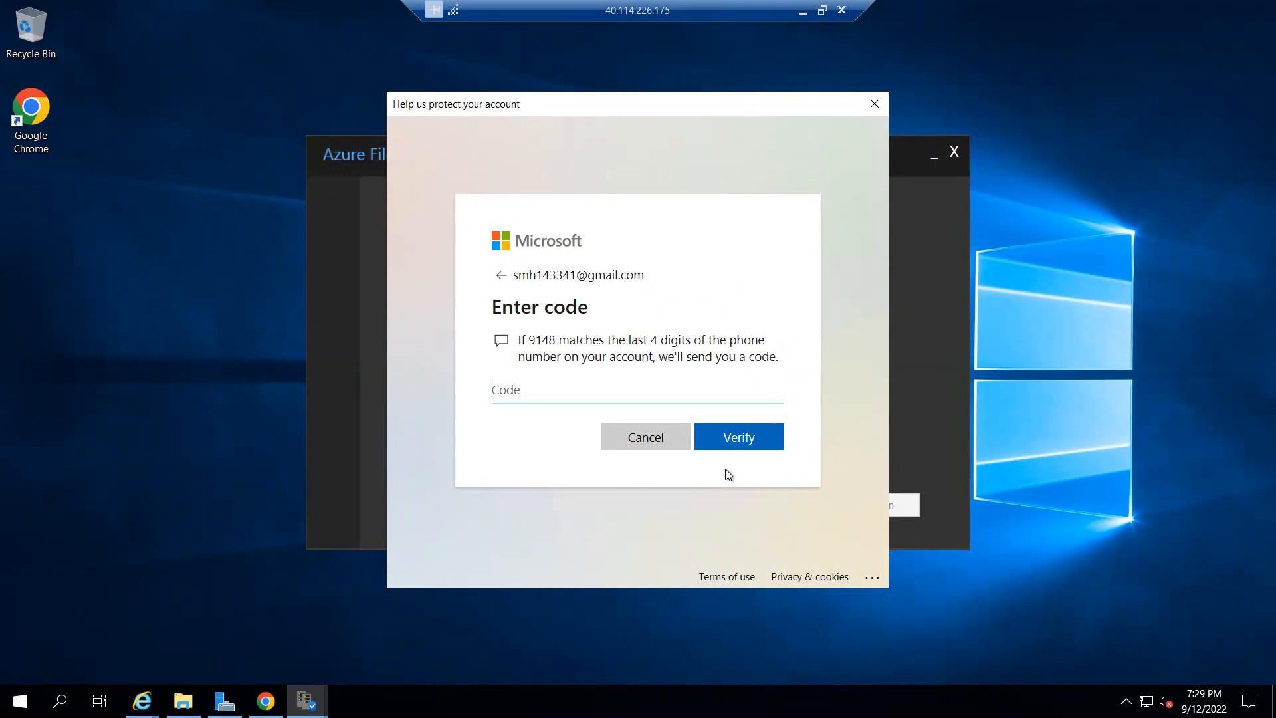
click(750, 438)
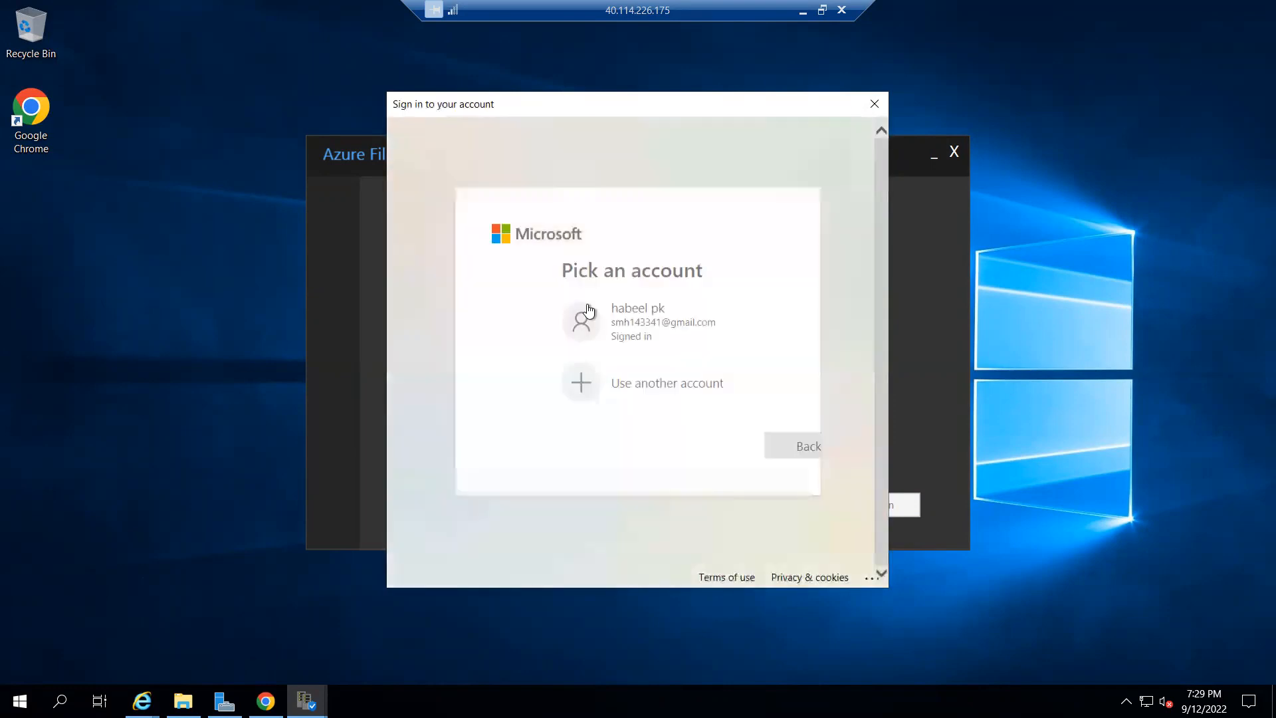
click(607, 322)
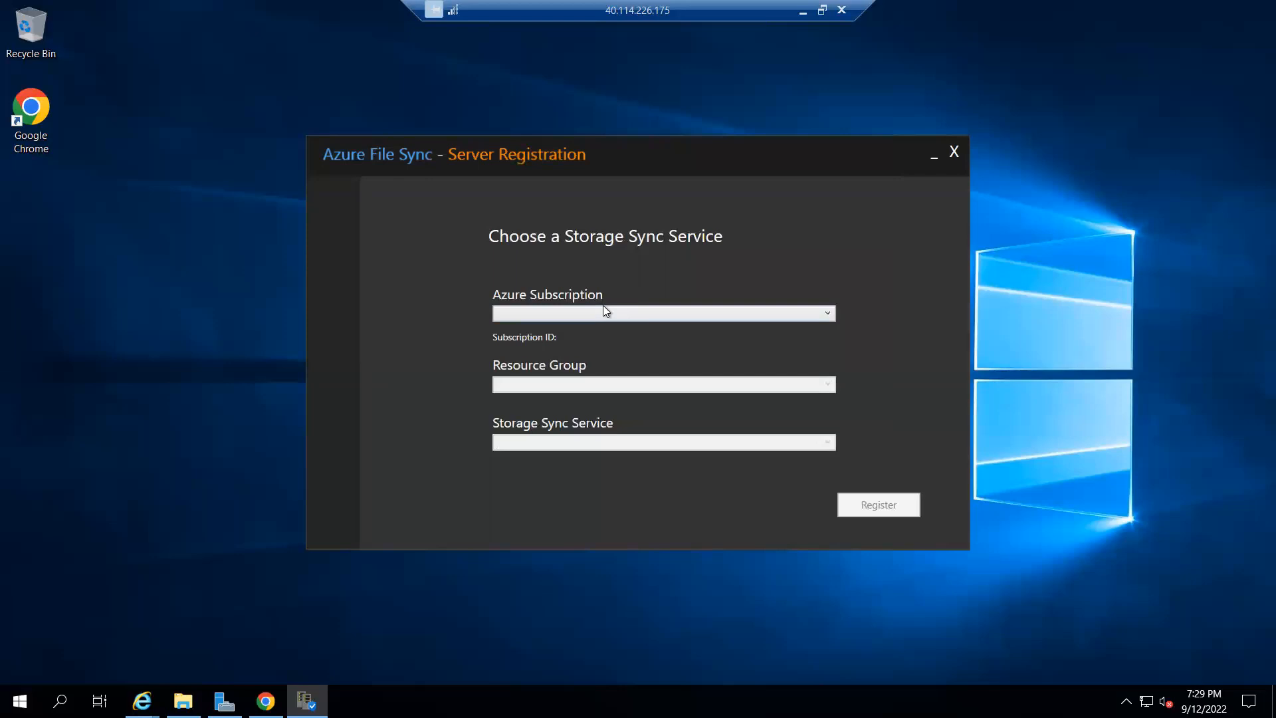
Register the server to filesync1 (Azure subscription 1, resource group AADS) and close the registration window
click(820, 313)
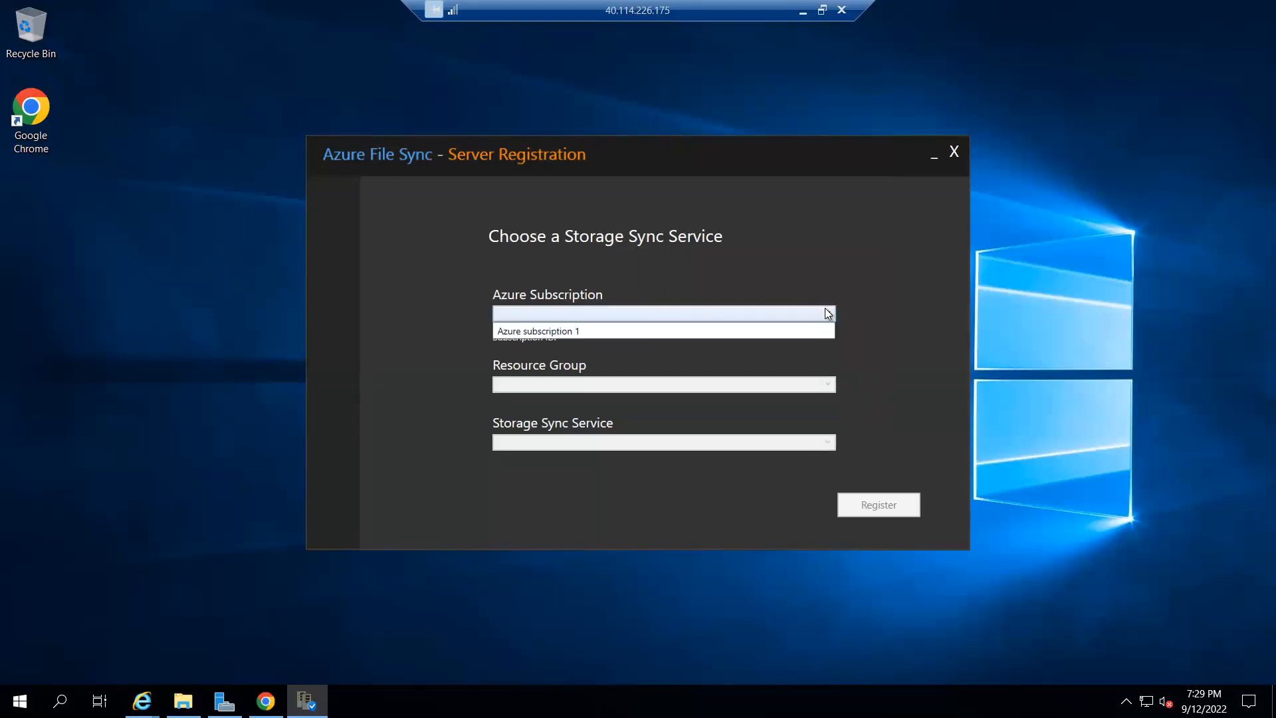
click(619, 330)
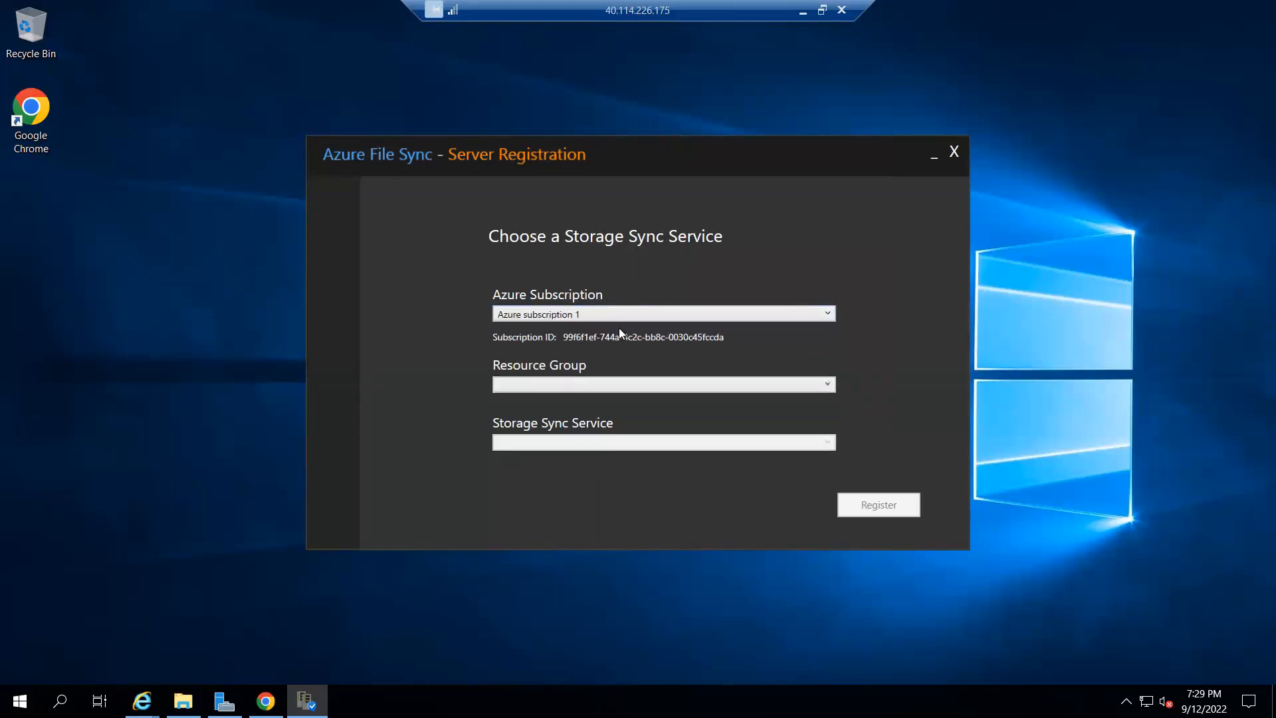
click(827, 385)
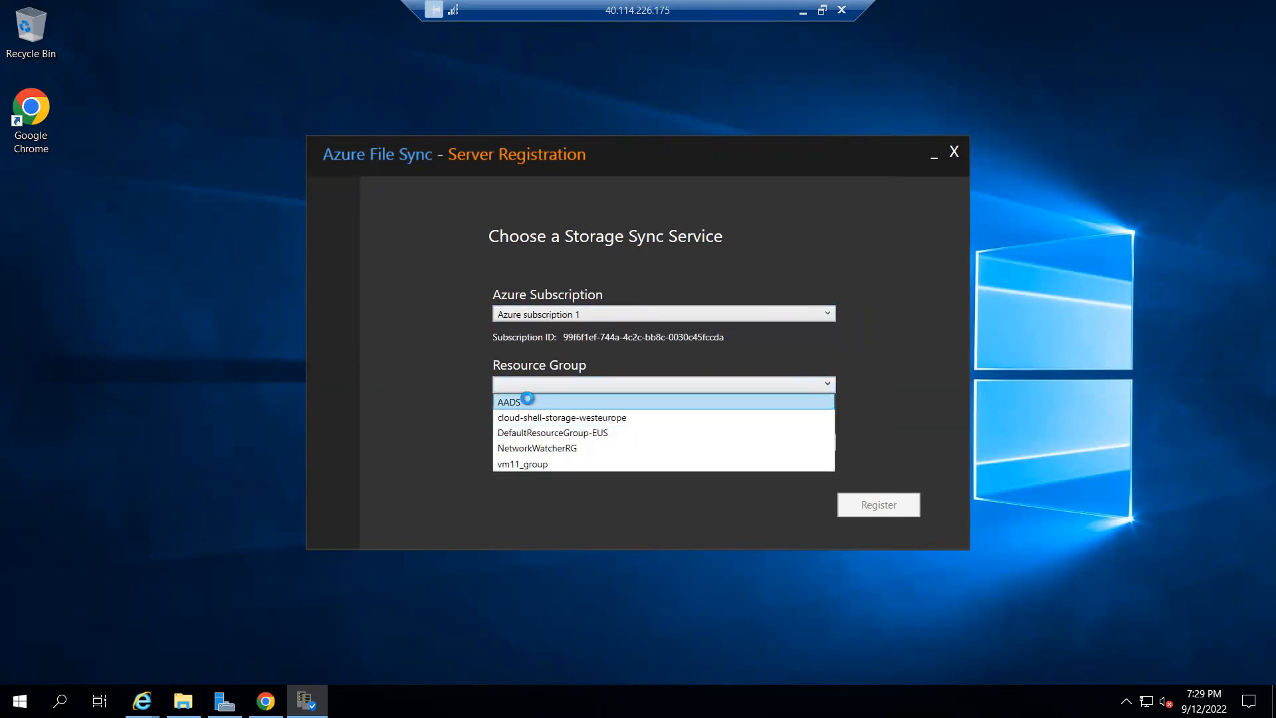
click(528, 400)
click(692, 442)
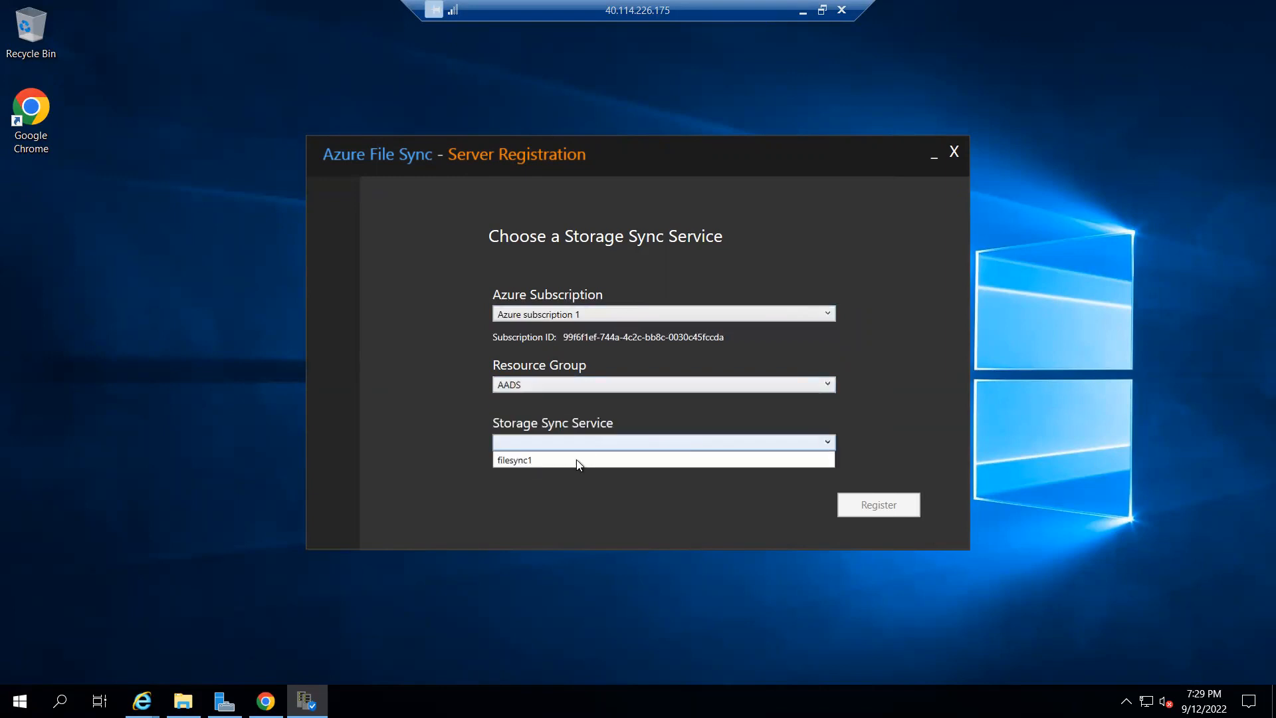
click(526, 460)
click(884, 508)
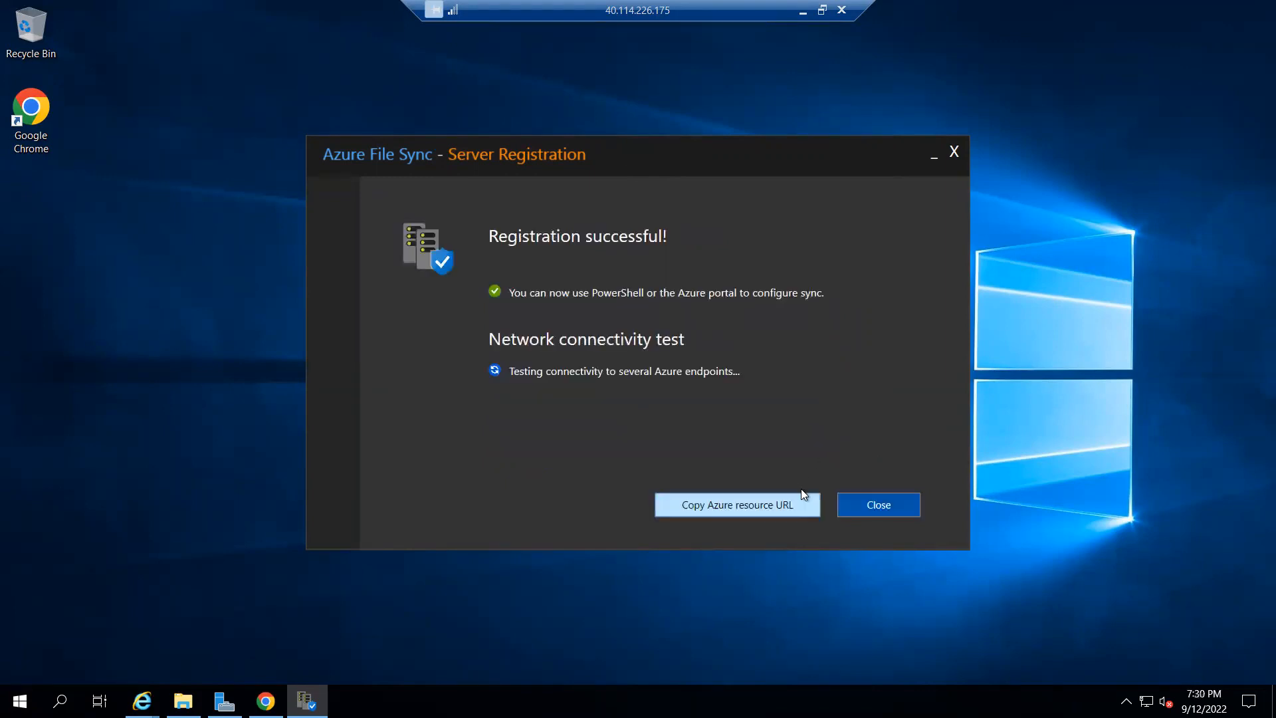
click(875, 509)
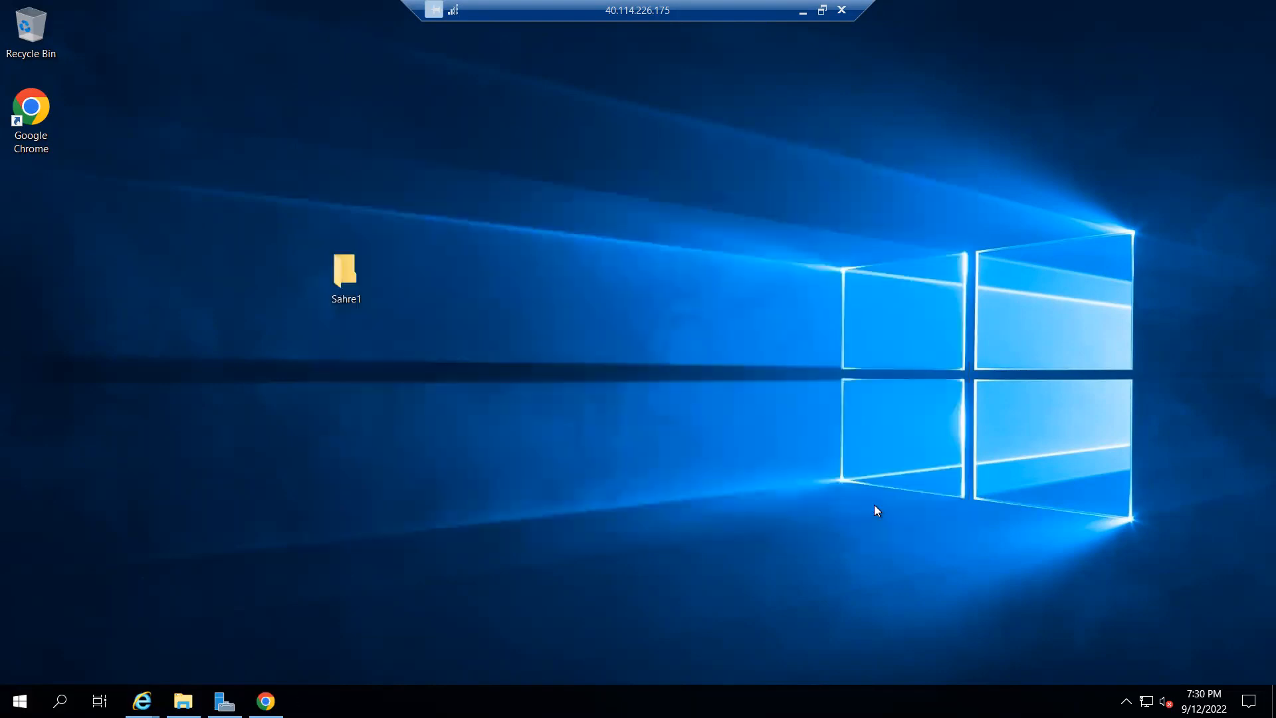
Leave the remote session and go to the Azure portal home page, viewing the tenant properties briefly
click(803, 9)
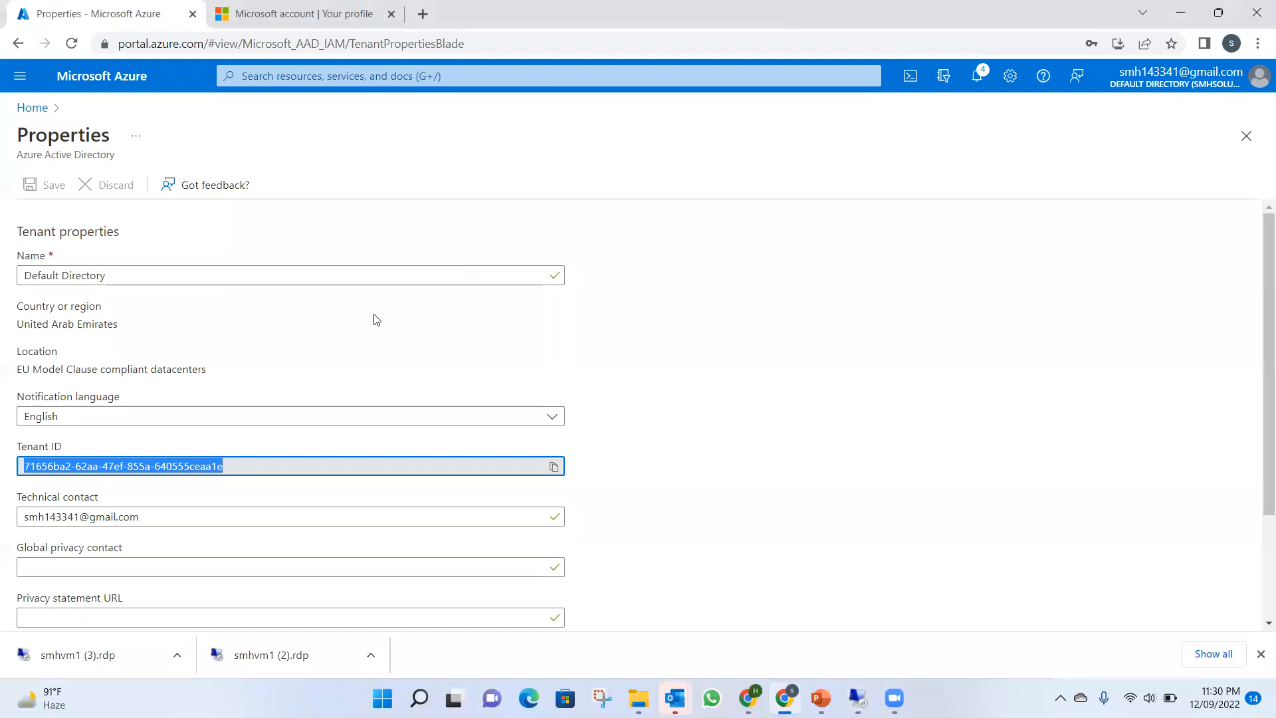
click(19, 77)
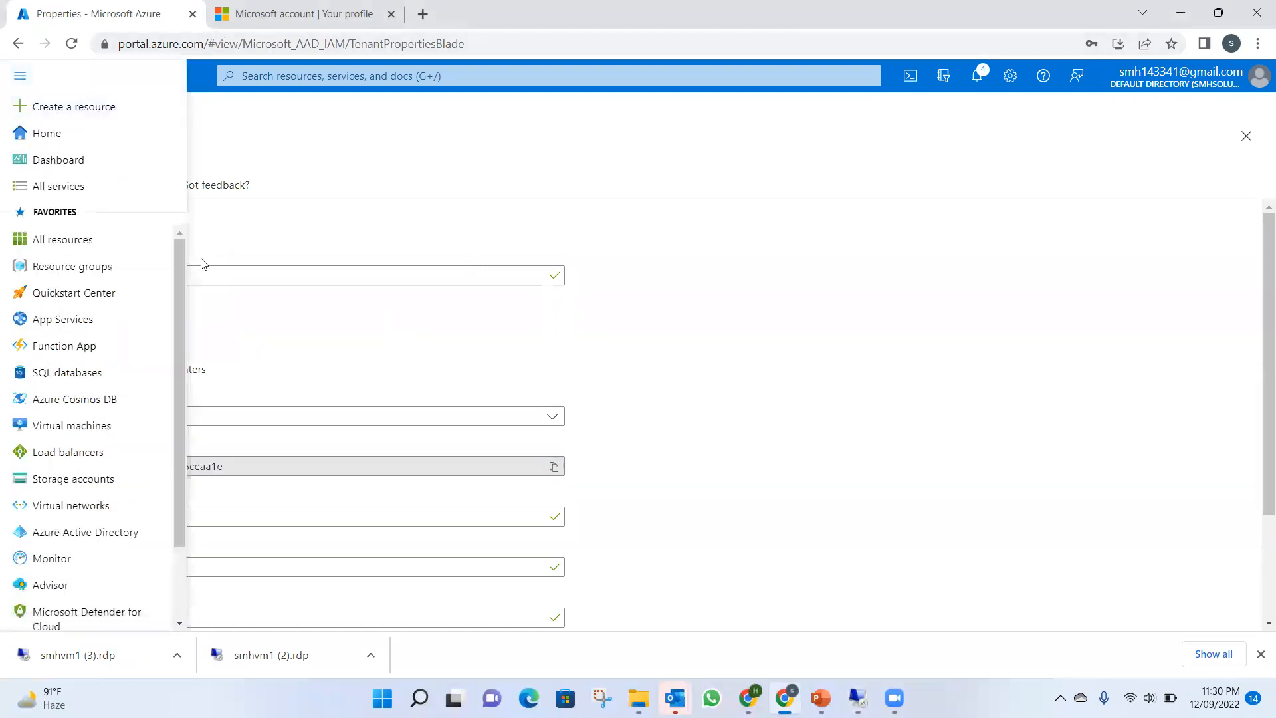
click(46, 133)
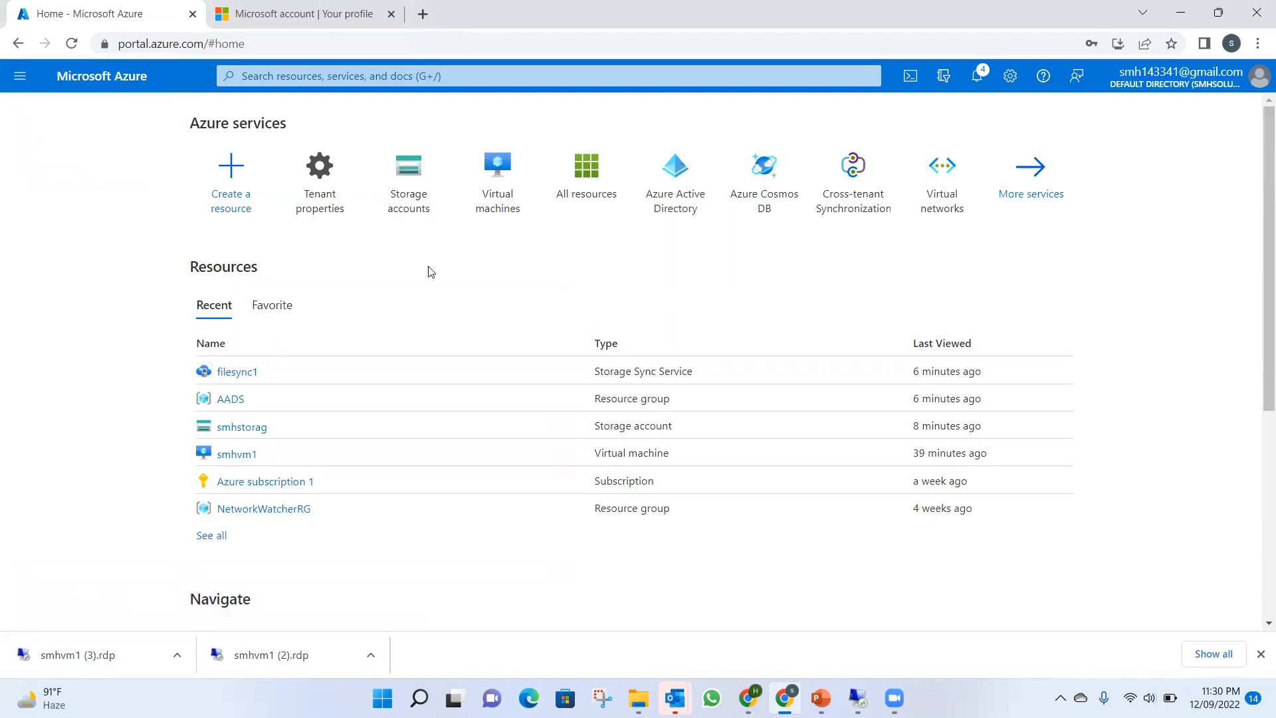
click(343, 226)
click(31, 108)
click(311, 189)
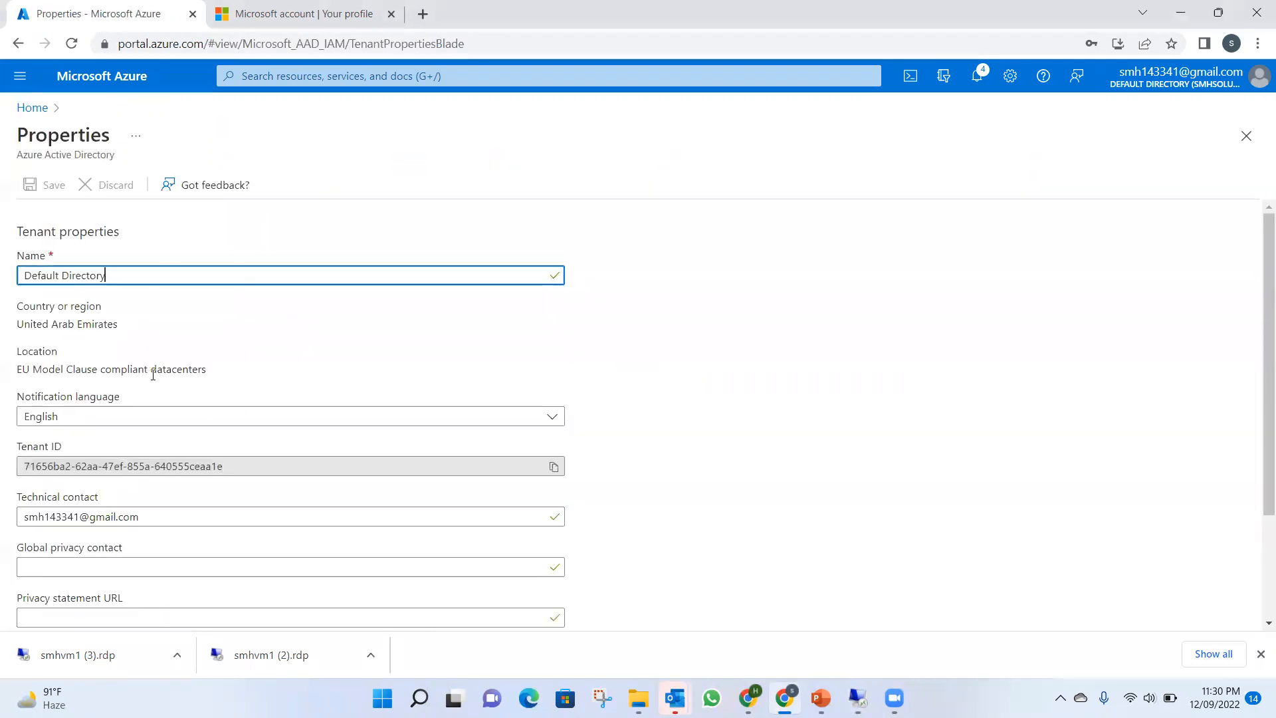
click(32, 108)
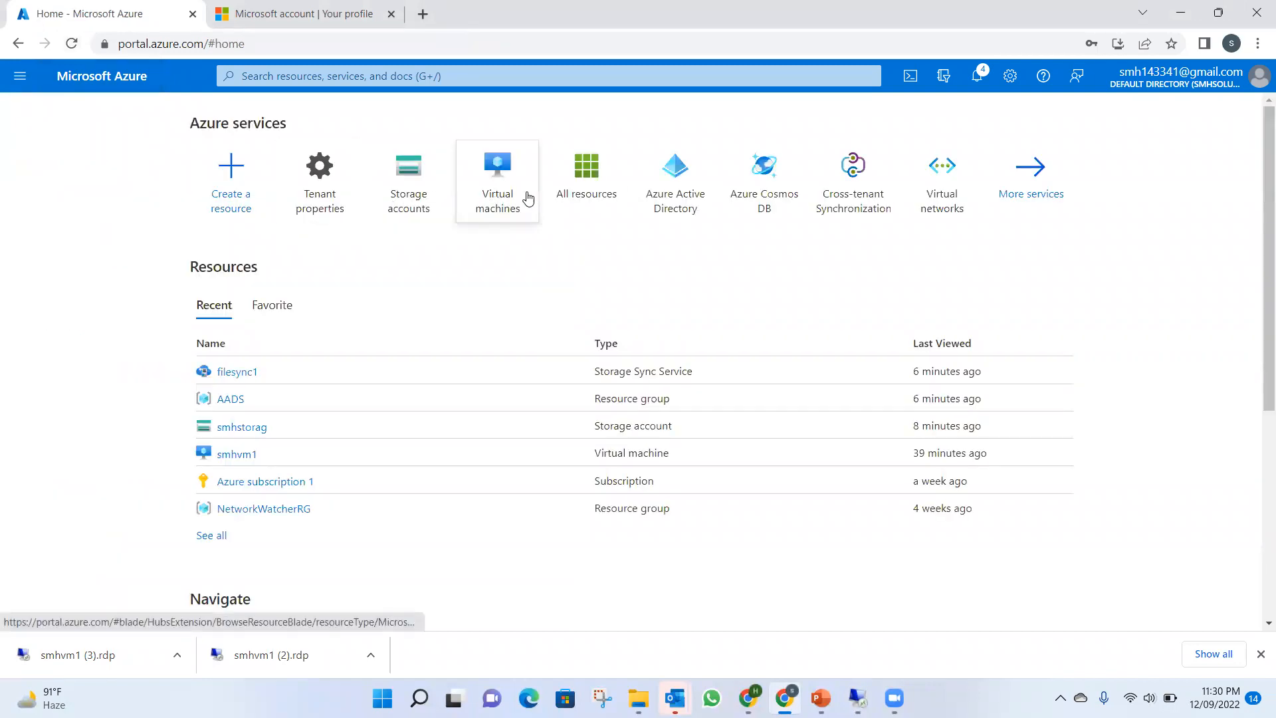
Open filesync1 from All resources, confirm smhvm1 is registered and Online, then view its Sync groups
click(584, 189)
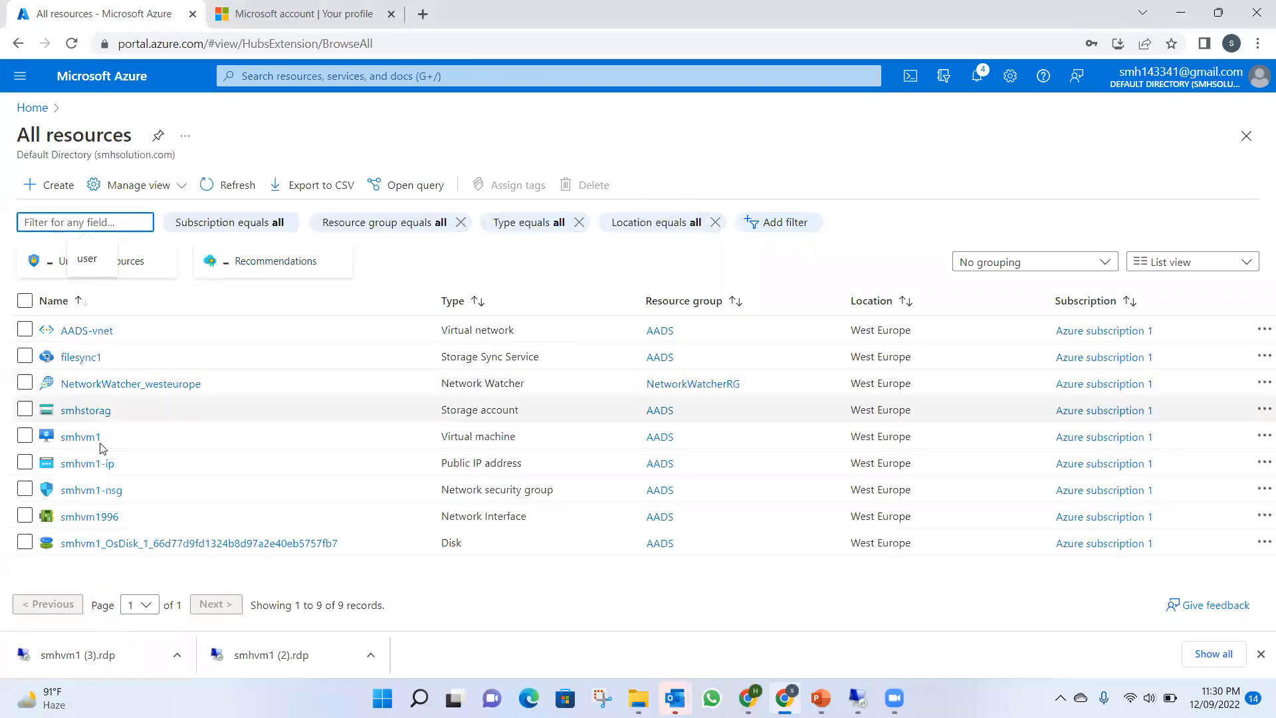
click(76, 359)
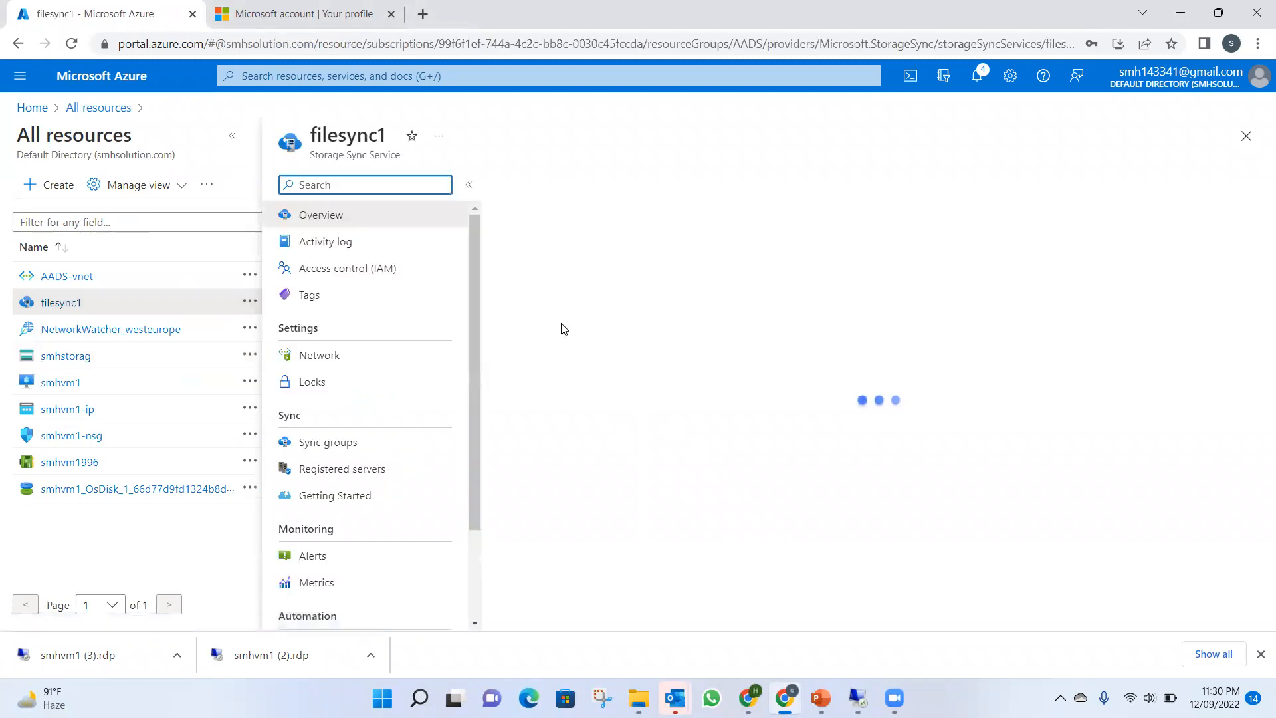
click(357, 470)
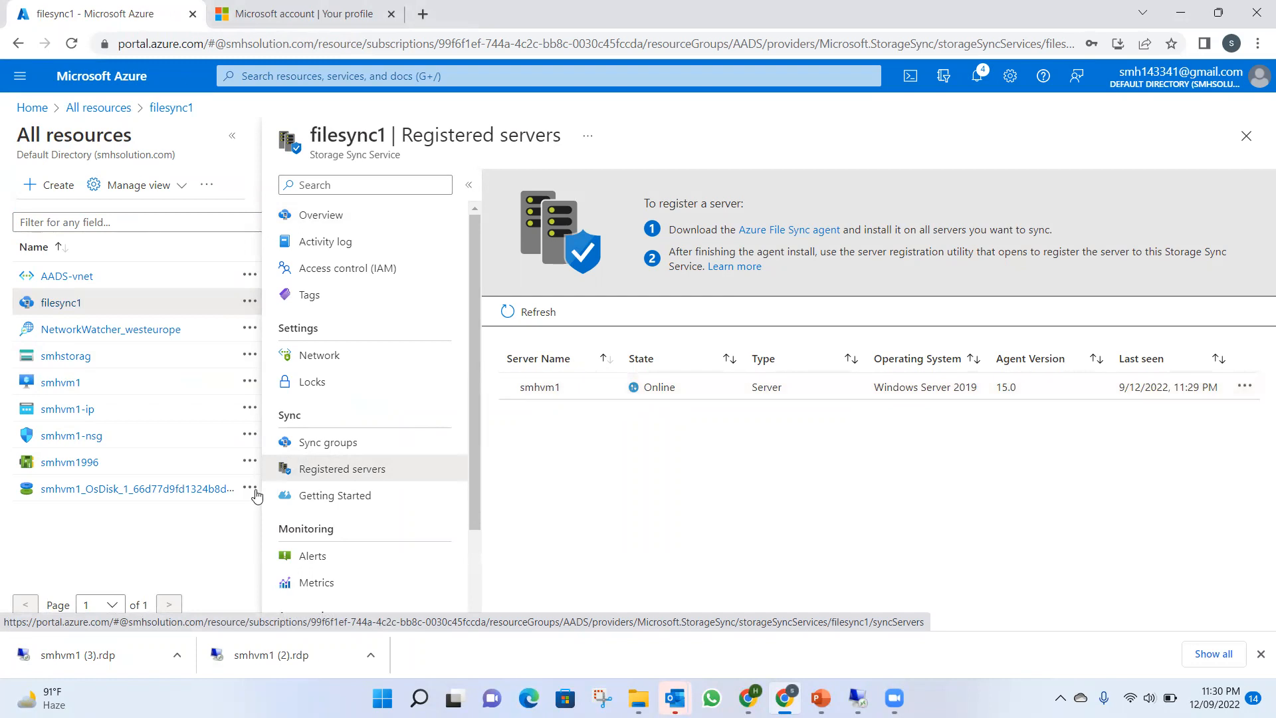
click(330, 446)
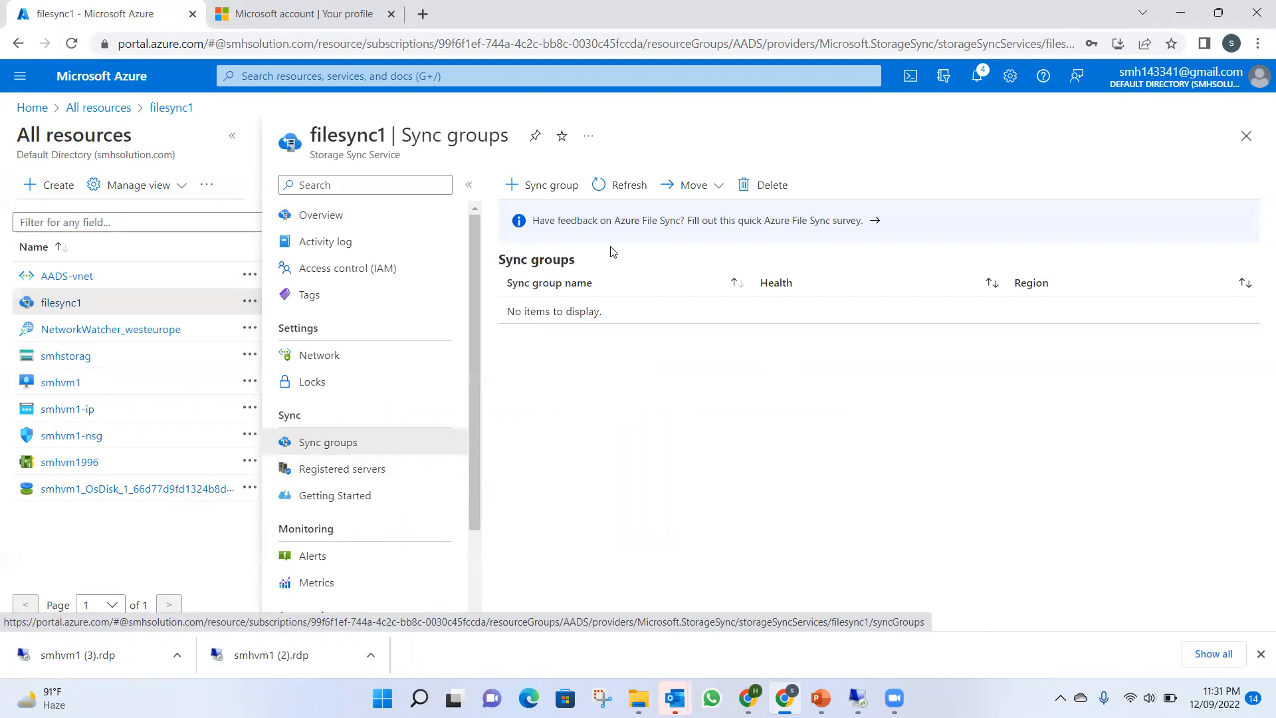
Create sync group syncgrp1 with storage account smhstorag and file share fs1, then open syncgrp1
click(551, 187)
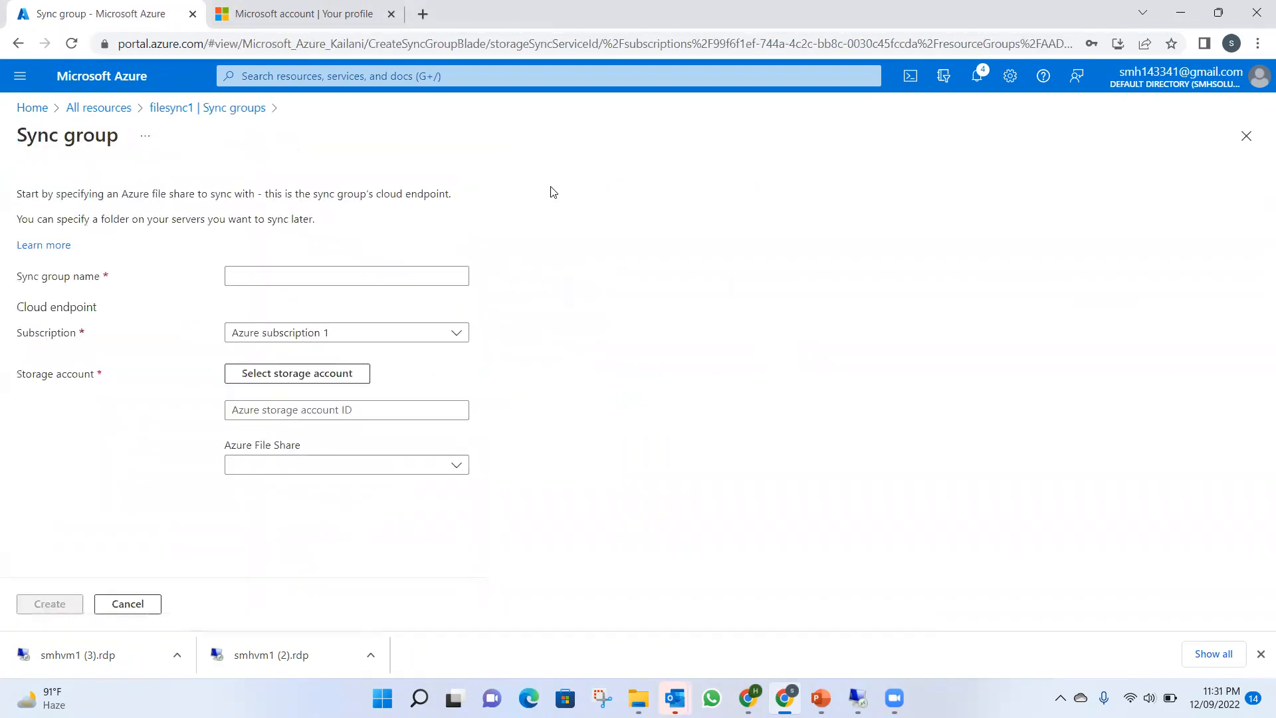
click(374, 276)
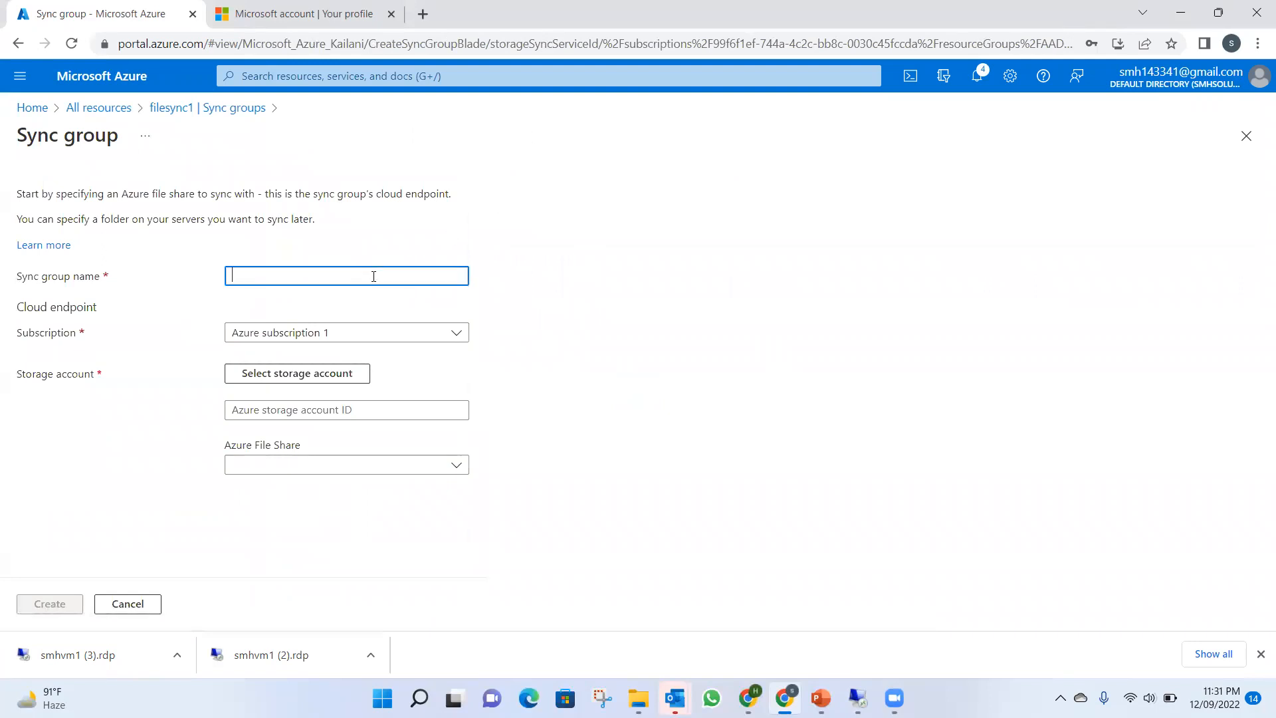
text(syncgrp1)
click(350, 377)
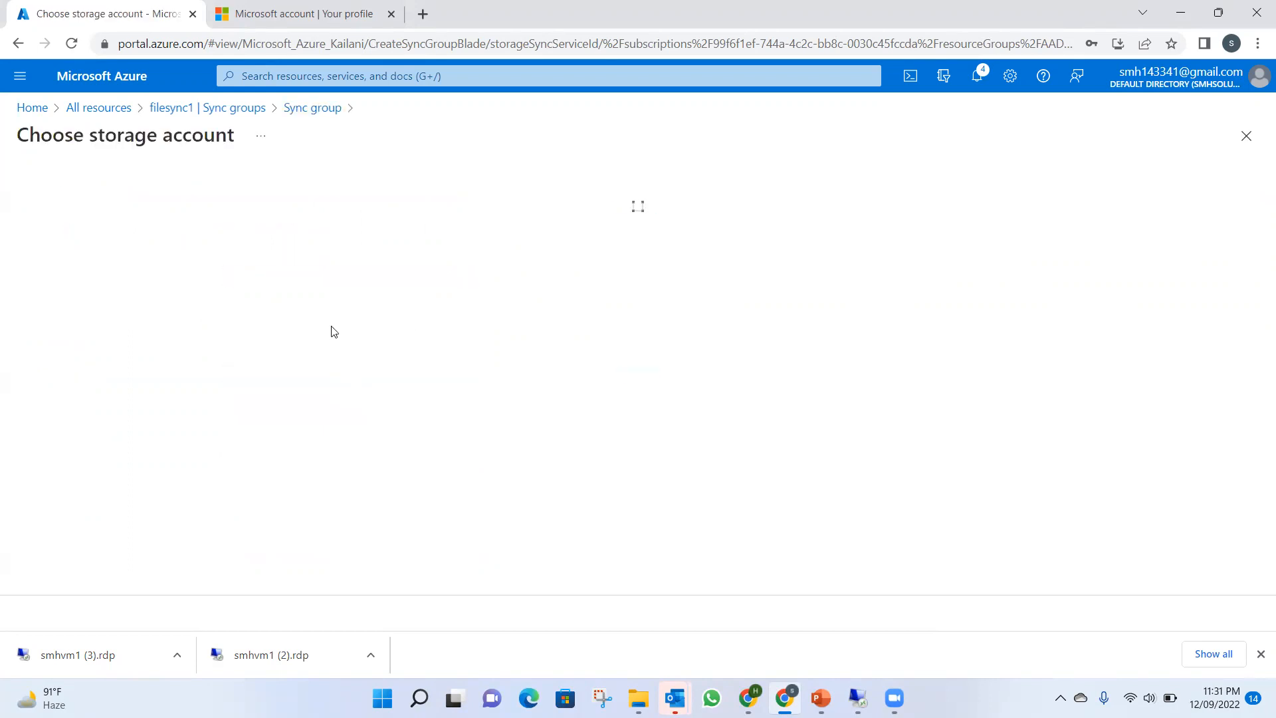
click(87, 293)
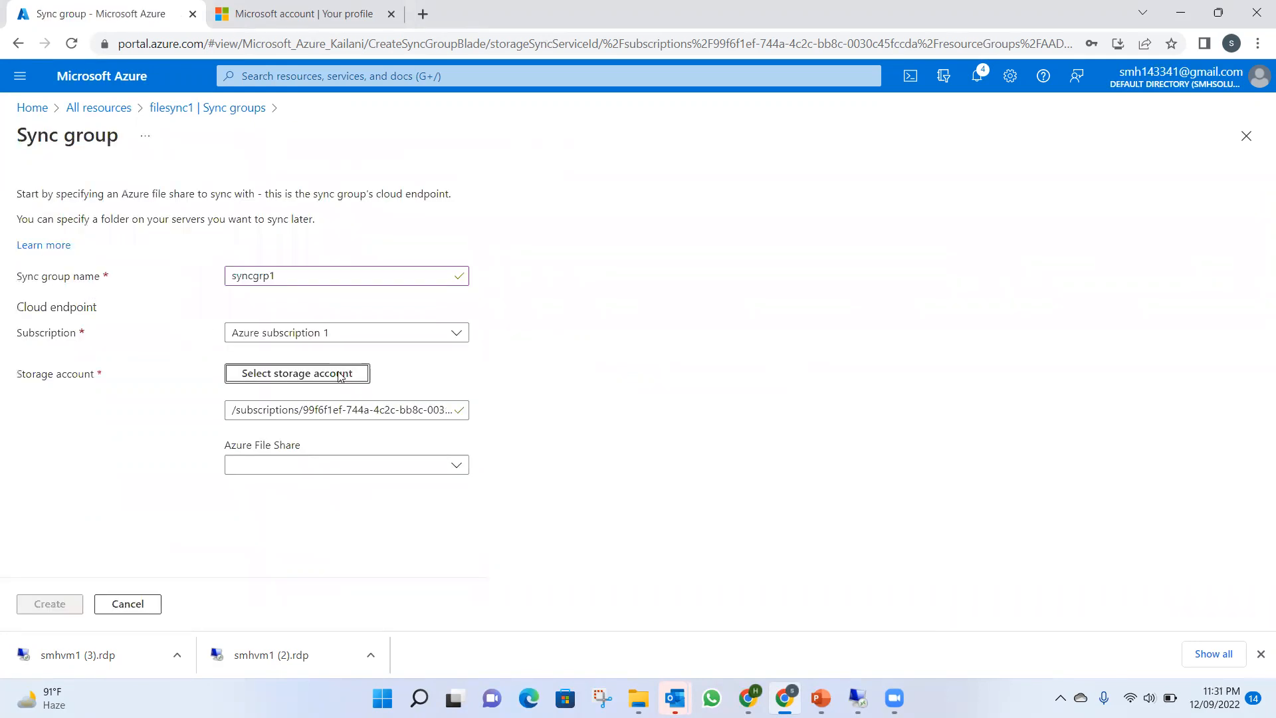
click(423, 464)
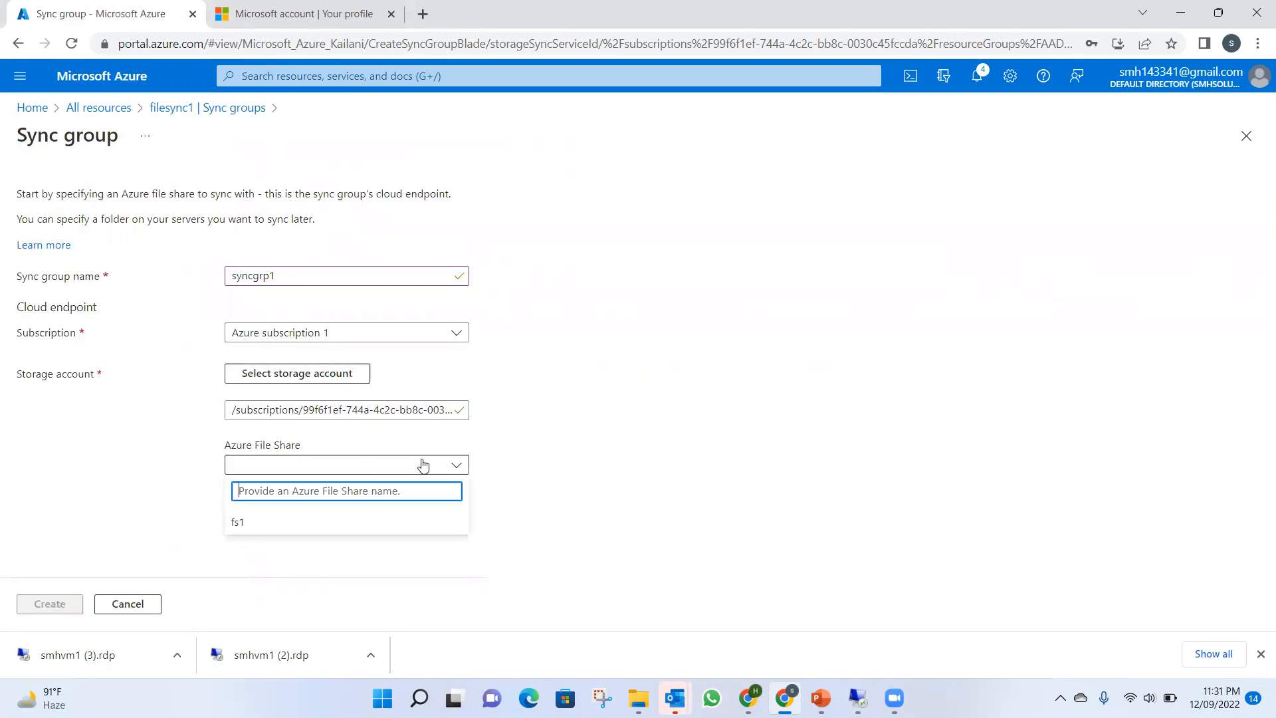
click(243, 522)
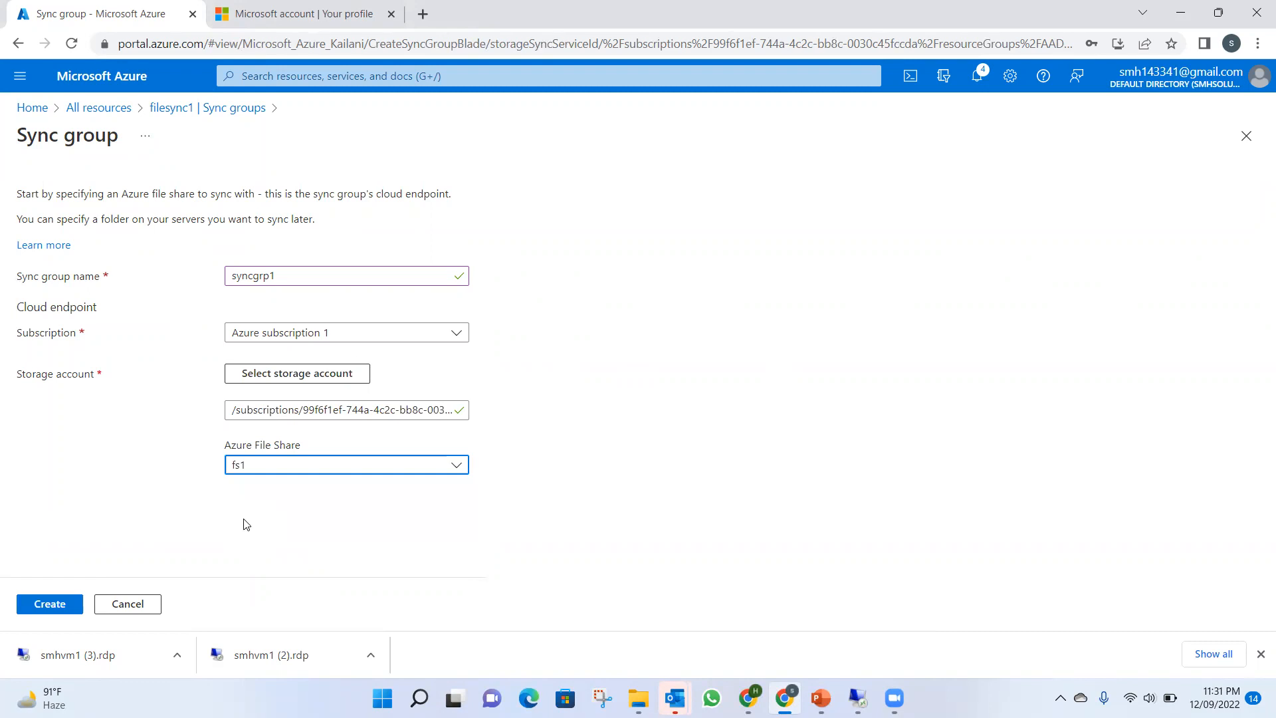
click(49, 604)
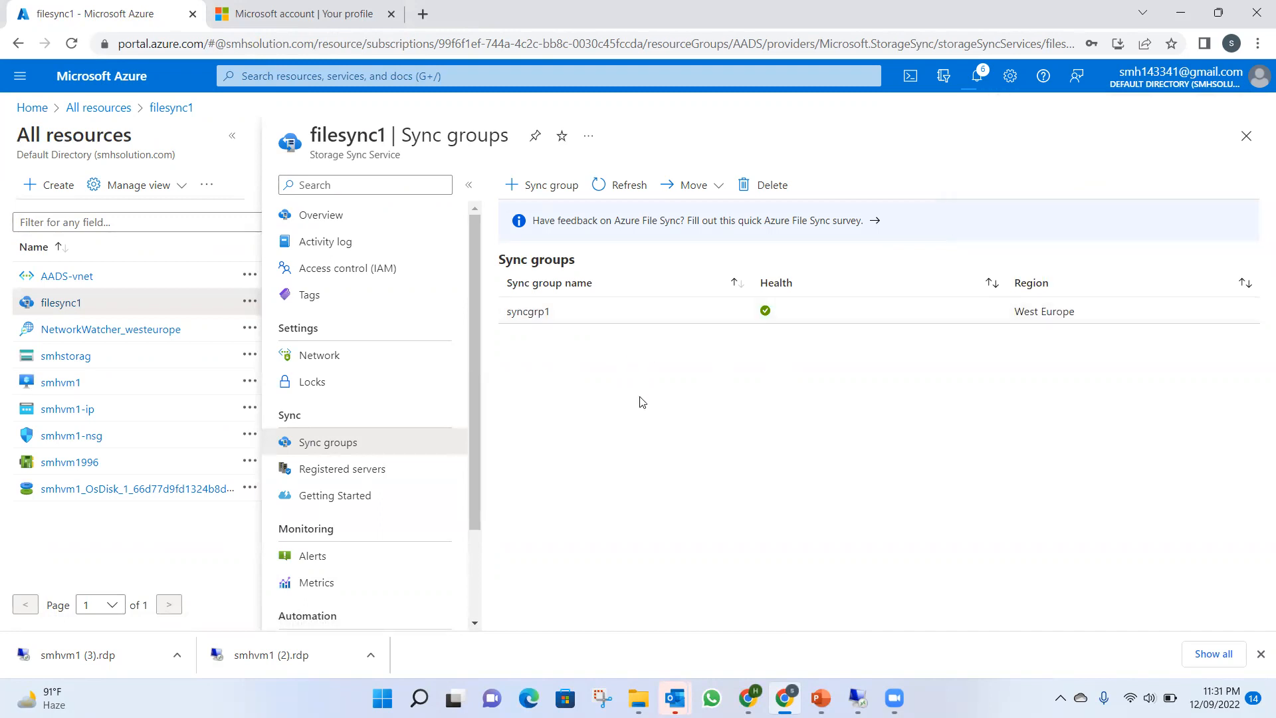
click(527, 313)
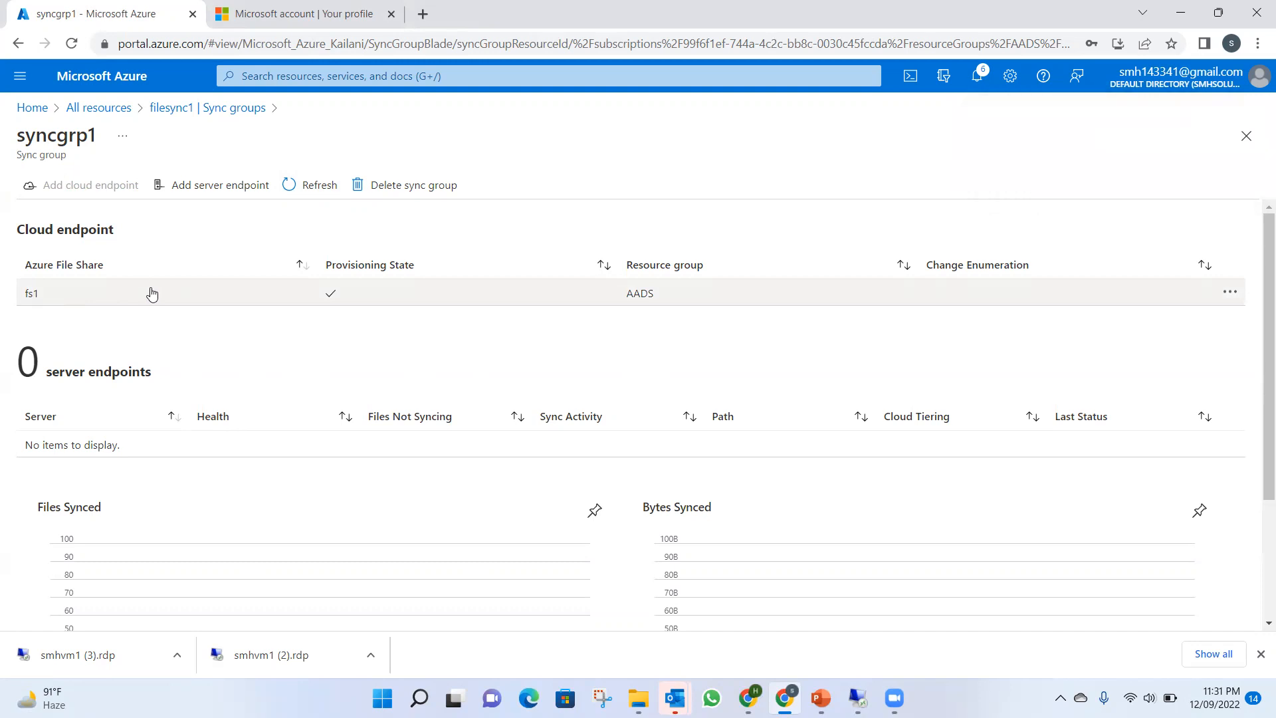
Start a syncgrp1 server endpoint with registered server smhvm1, then switch to the remote server desktop
click(232, 189)
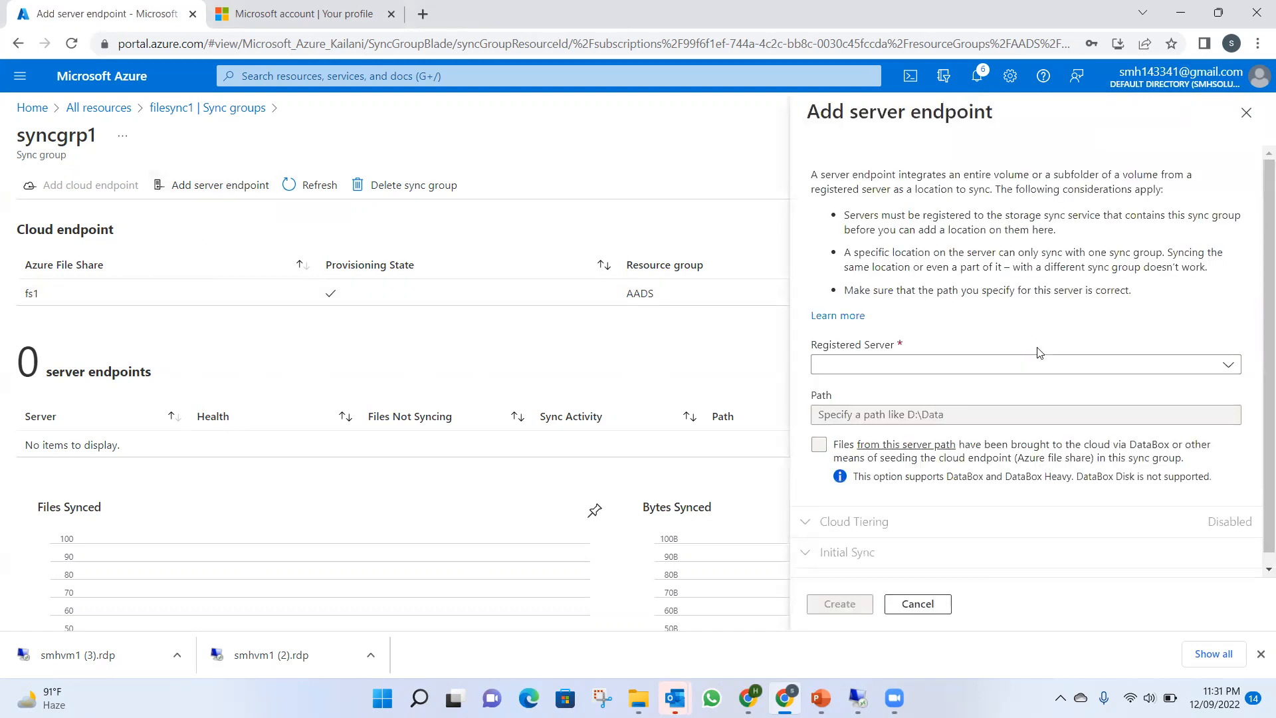
click(1225, 366)
click(851, 389)
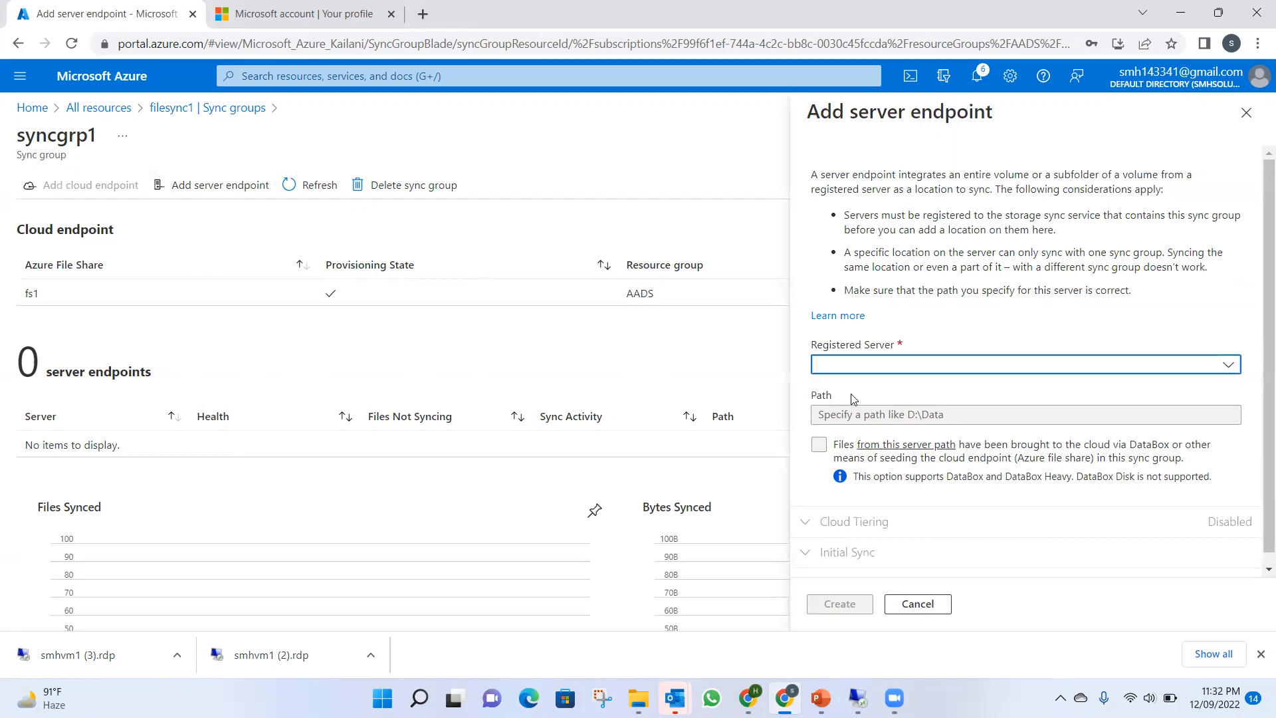
click(837, 413)
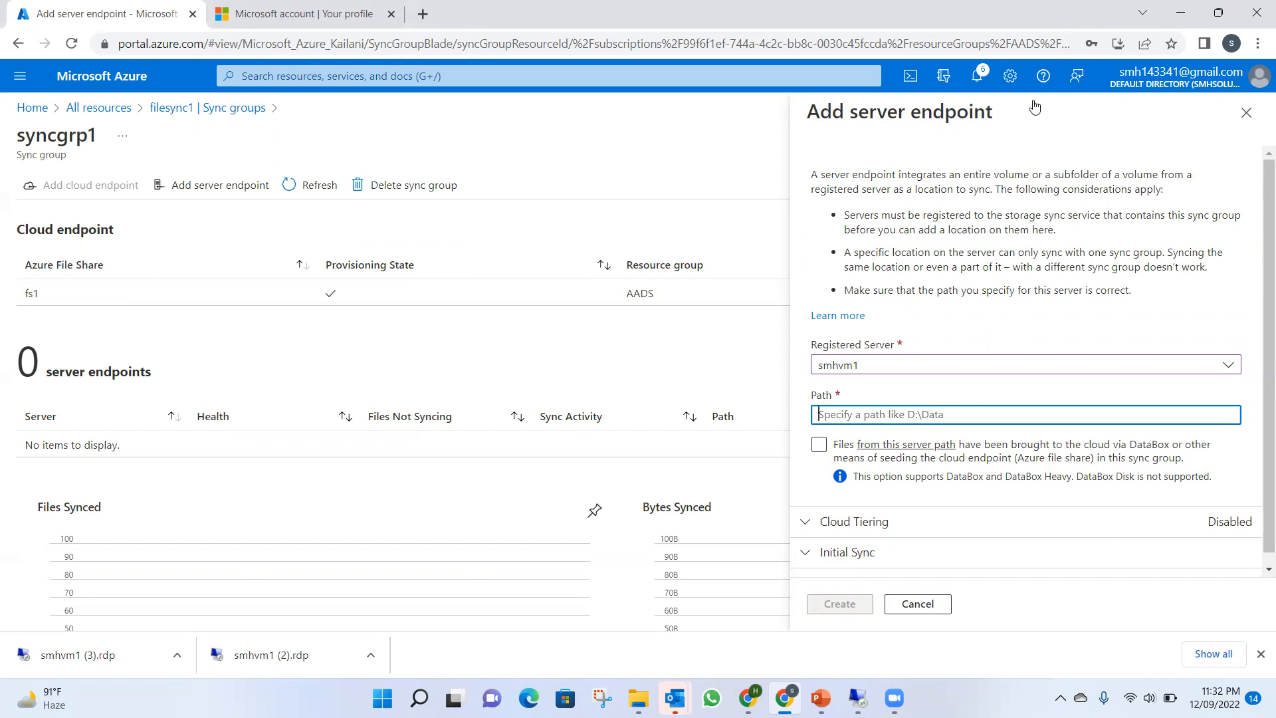
click(859, 698)
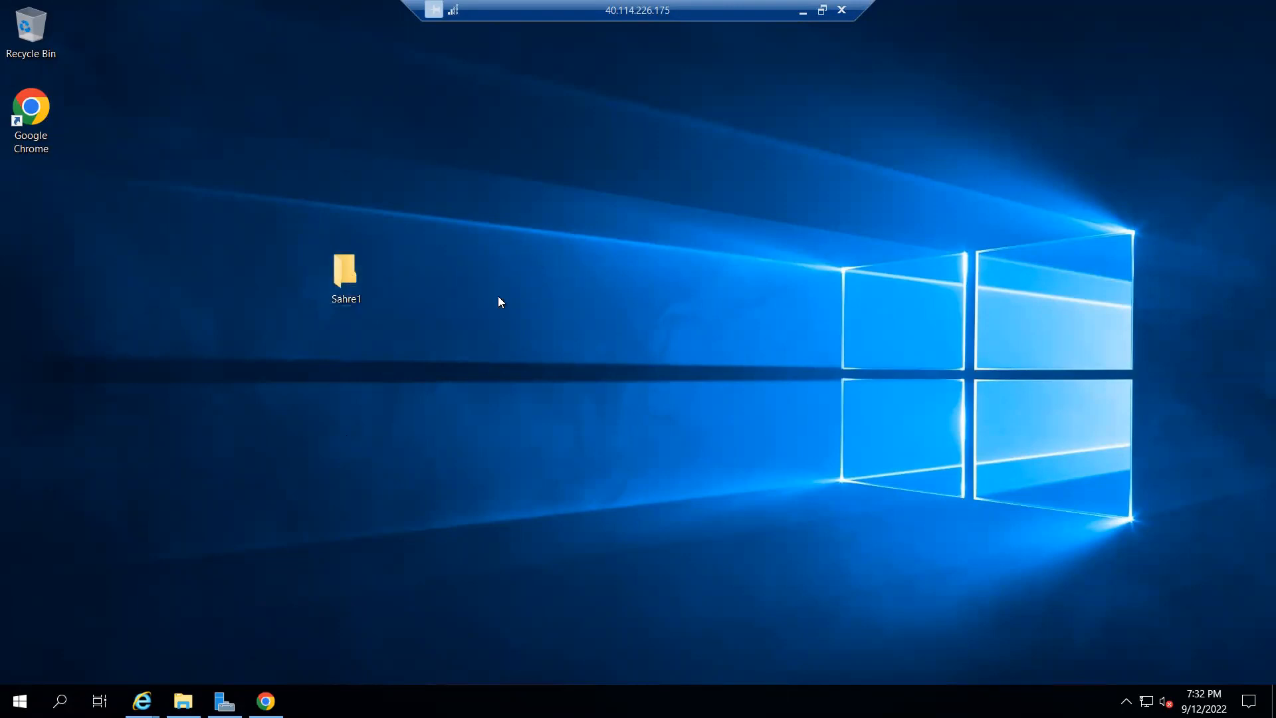
Create a new folder named 'share' on the server desktop
right_click(605, 301)
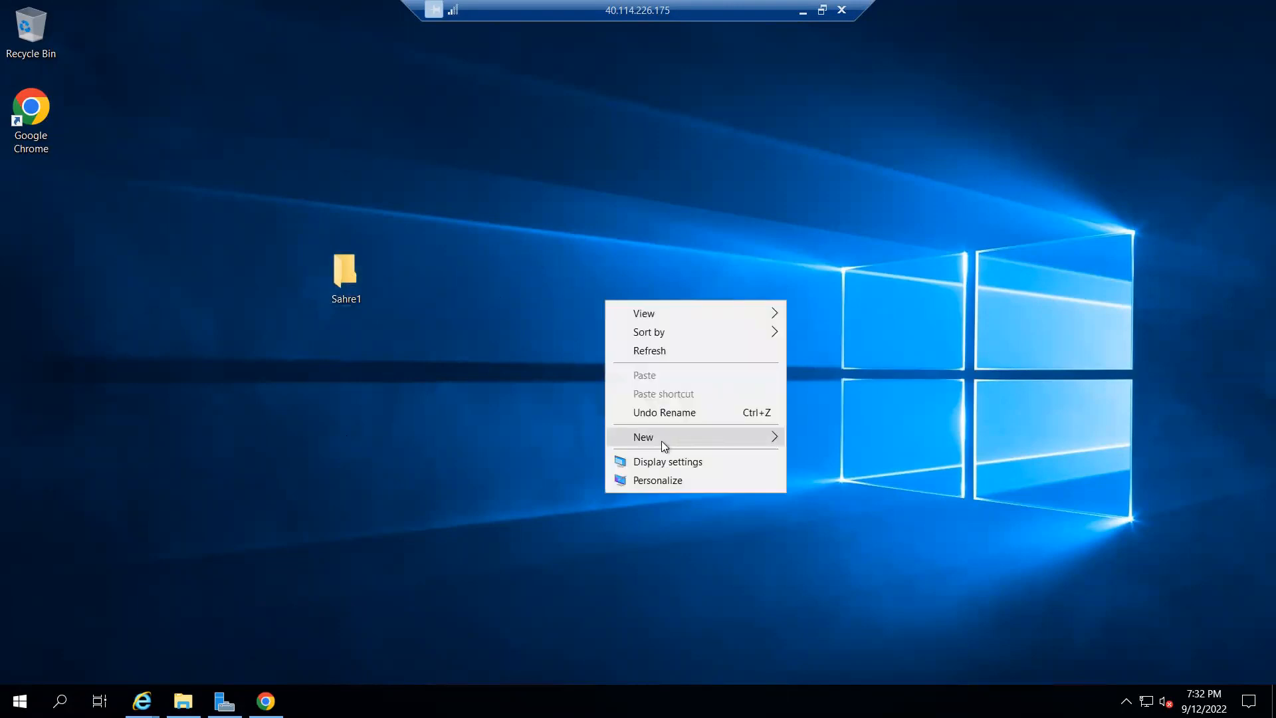
mouse_move(661, 439)
click(821, 434)
text(share)
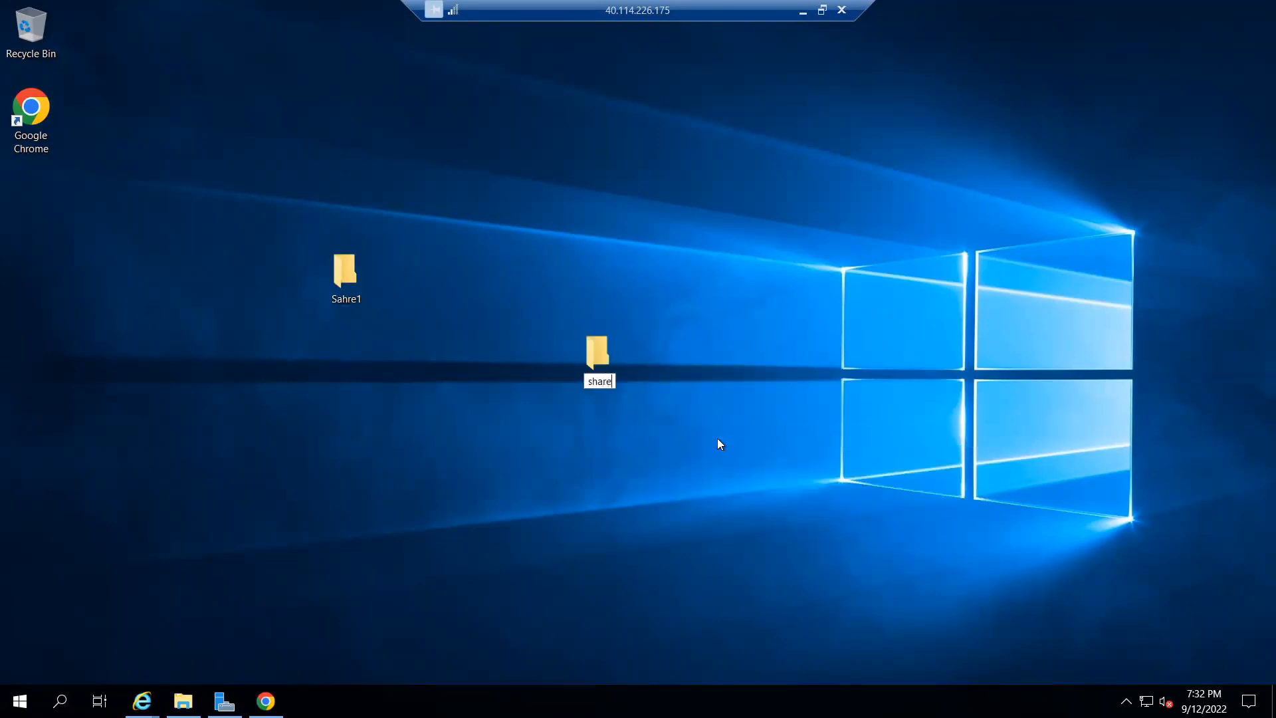
Copy the share folder's location path from its Properties and return to the Azure portal
right_click(593, 354)
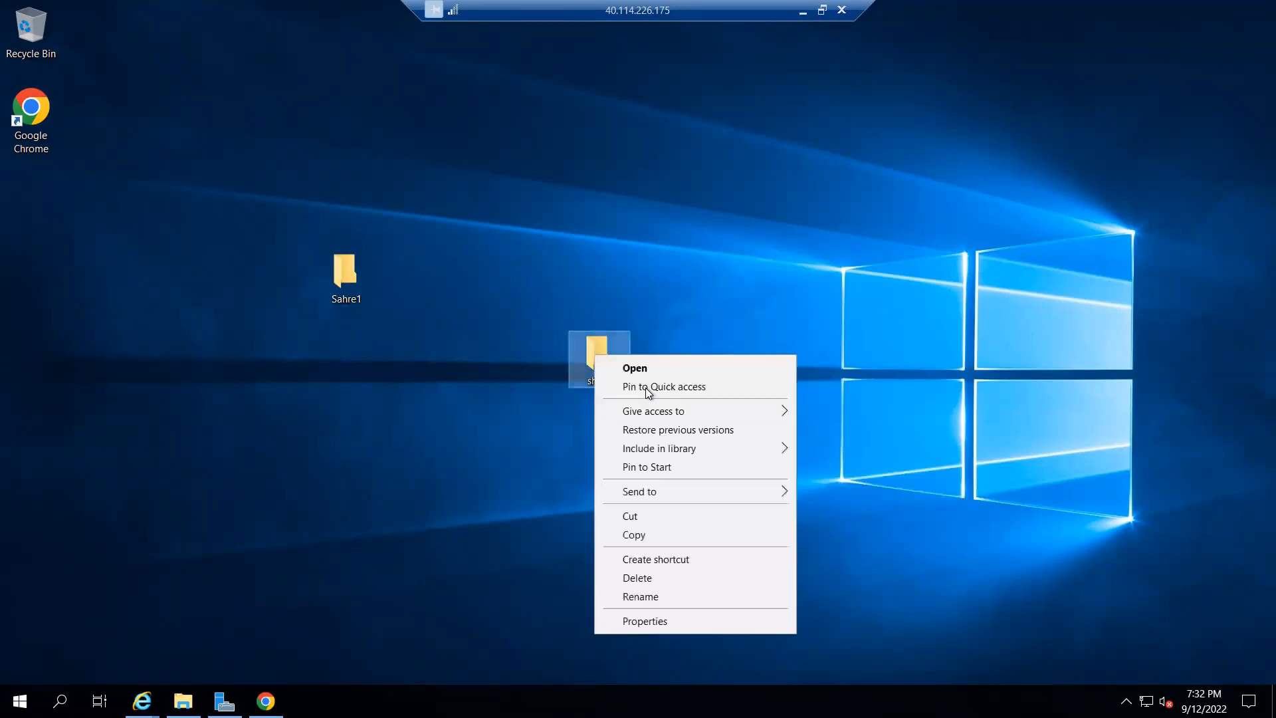
click(674, 625)
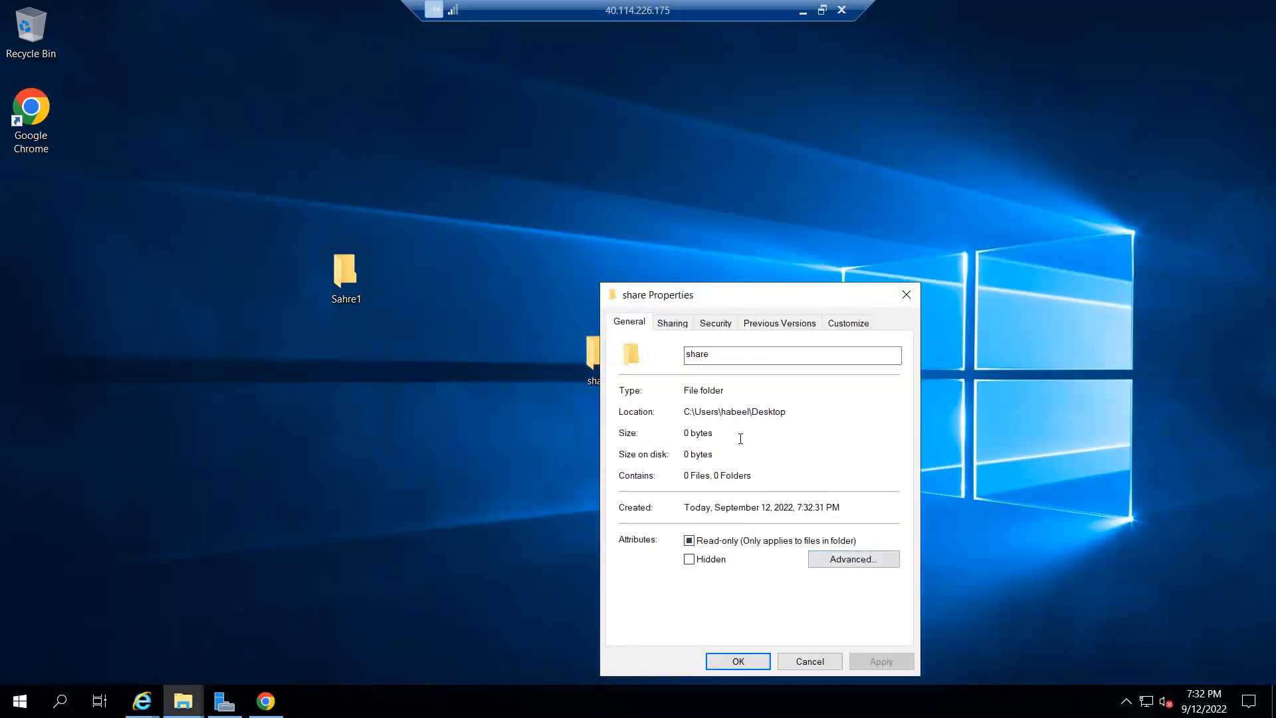
drag(786, 411, 671, 407)
key(ctrl+c)
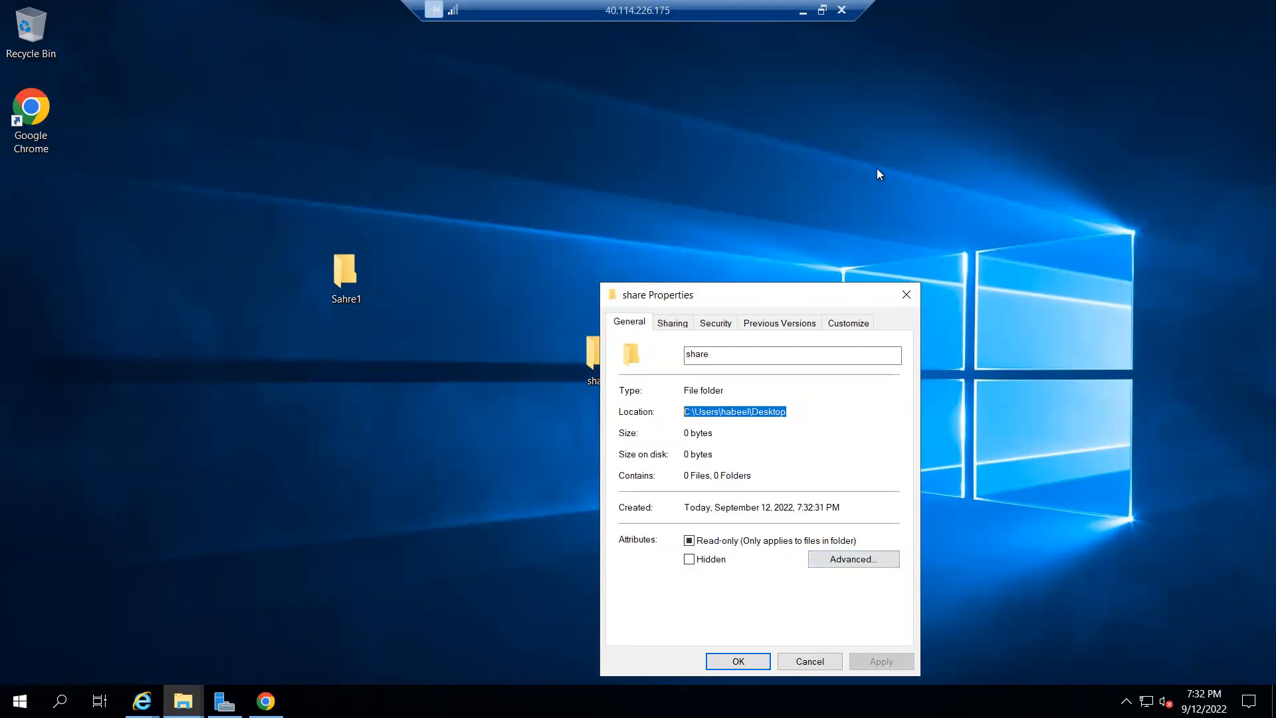
click(802, 11)
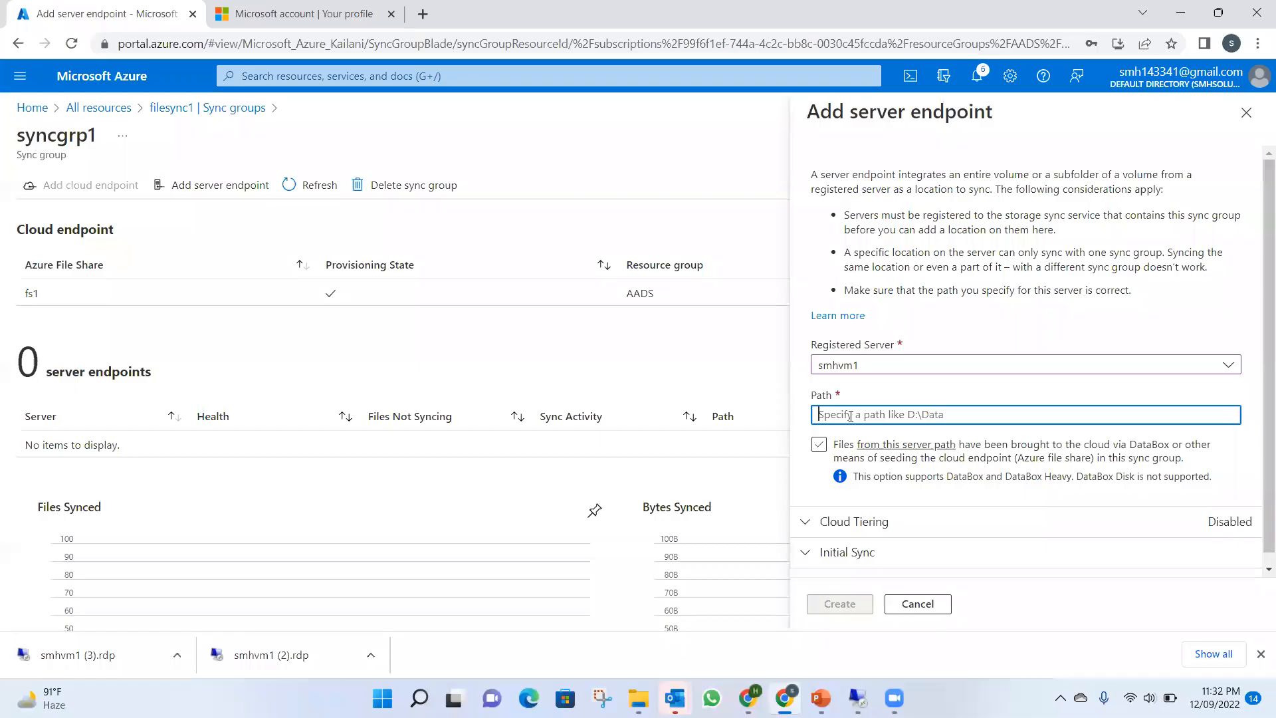
Set the endpoint Path to the desktop location plus \share, create it, and return to the remote session
key(ctrl+v)
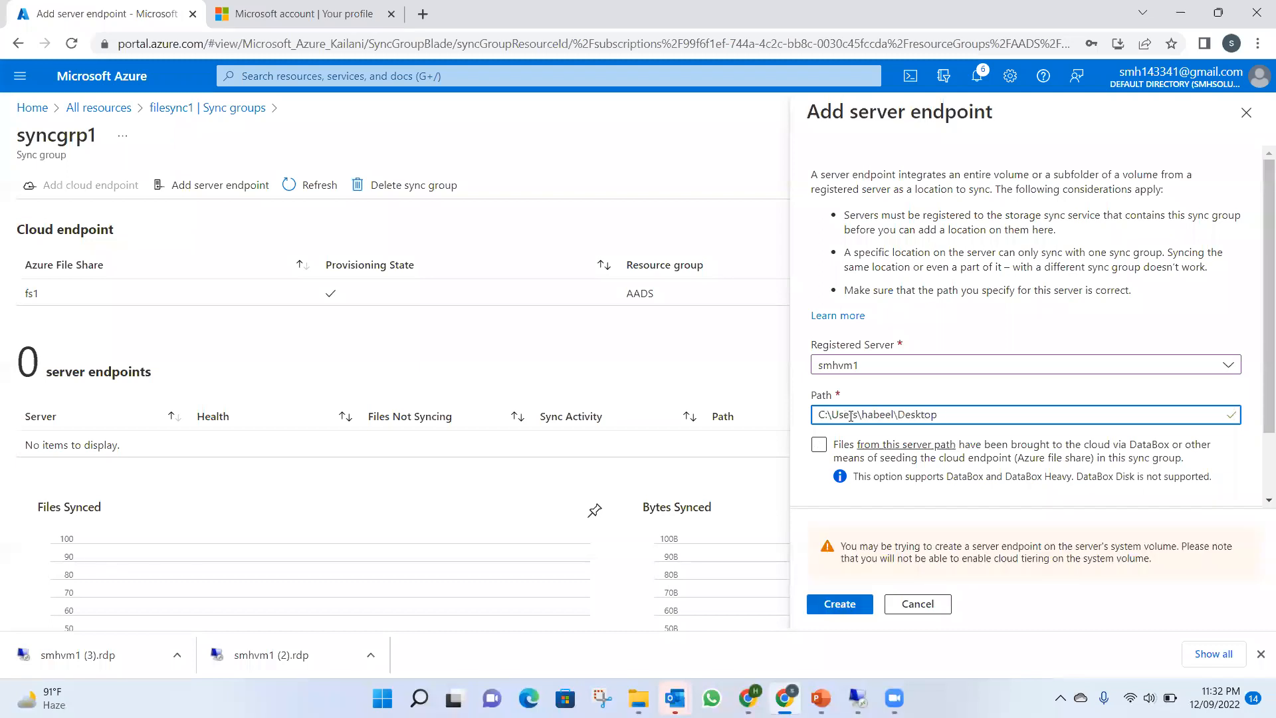
text(\share)
click(839, 605)
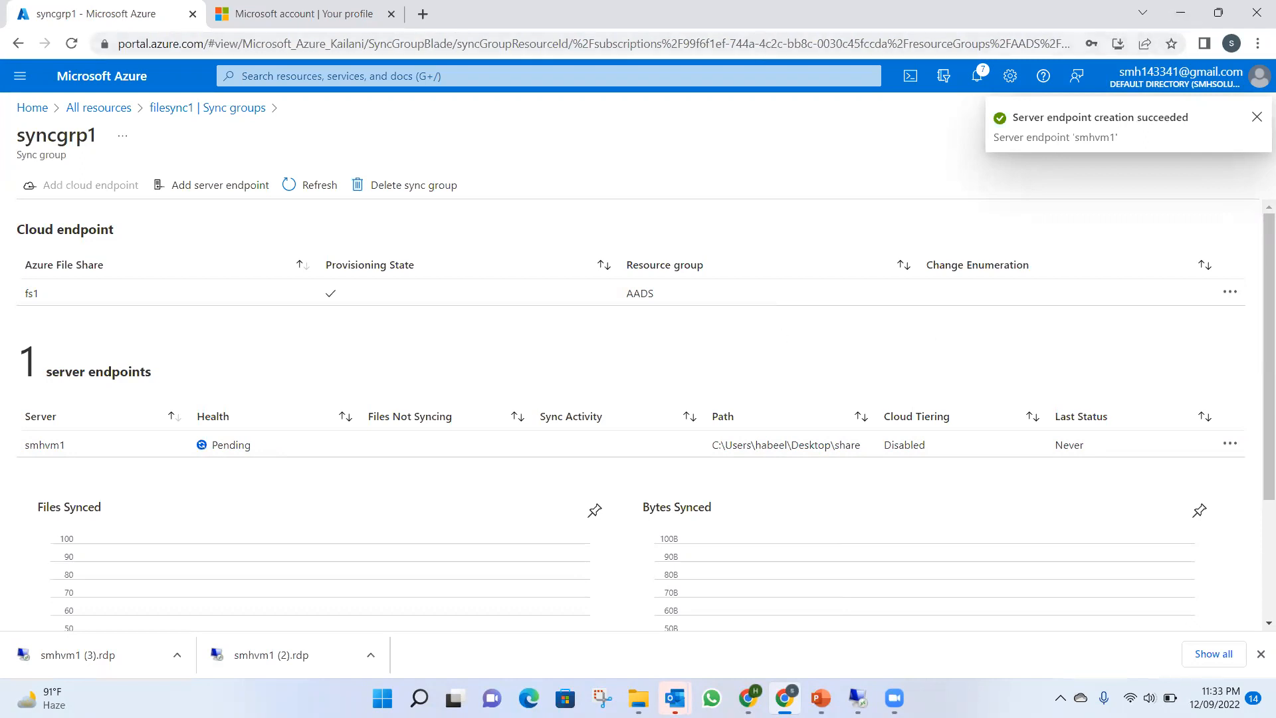
click(857, 698)
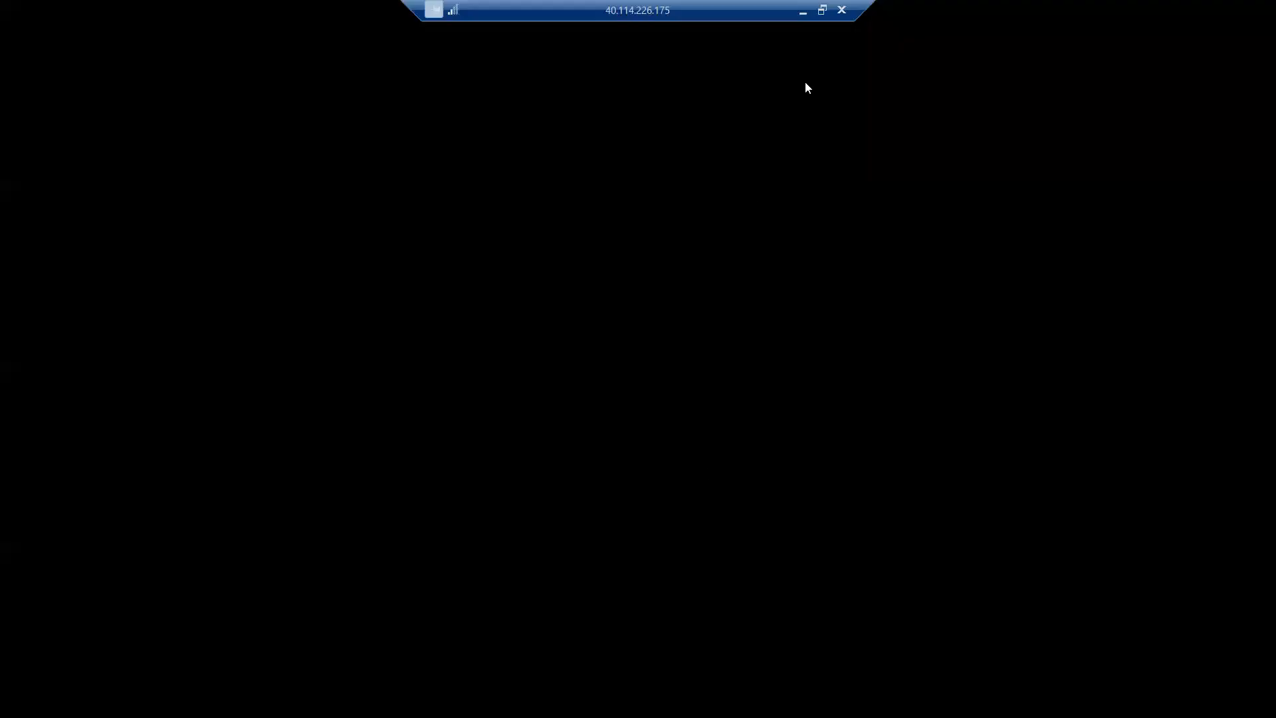
Open file share fs1 under storage account smhstorag to check its contents, then return to the remote desktop
click(802, 10)
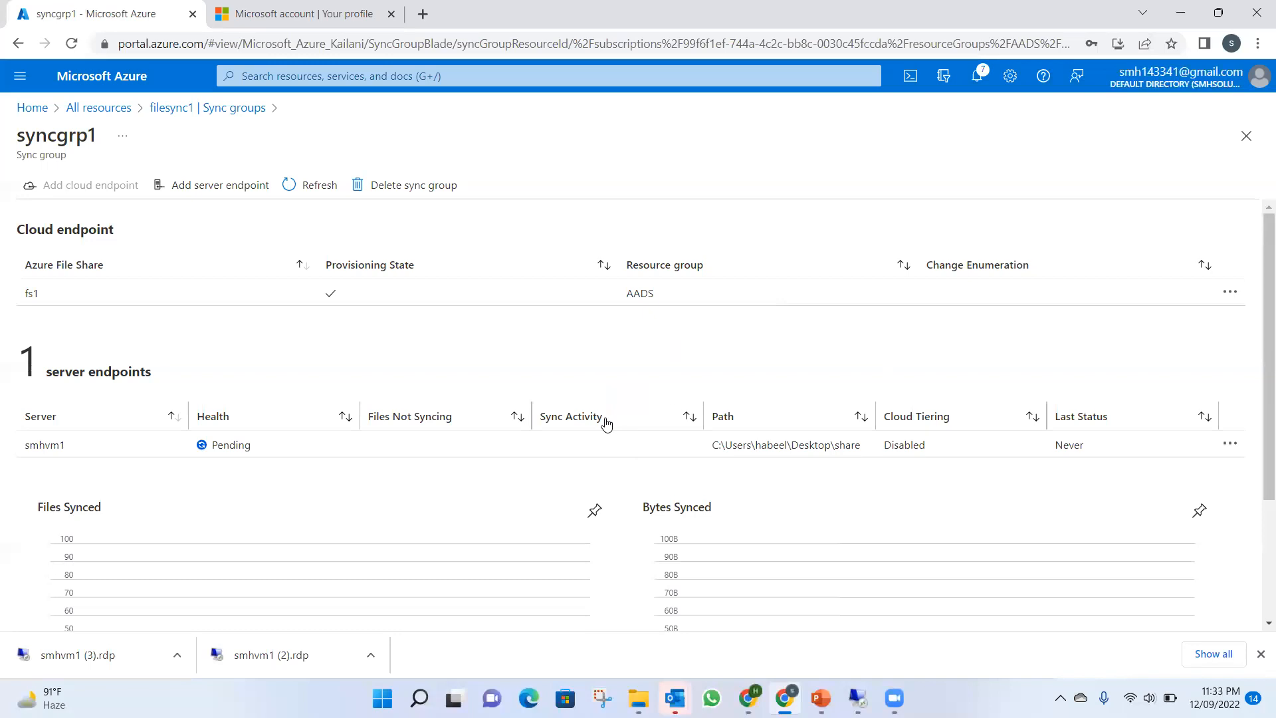
click(75, 110)
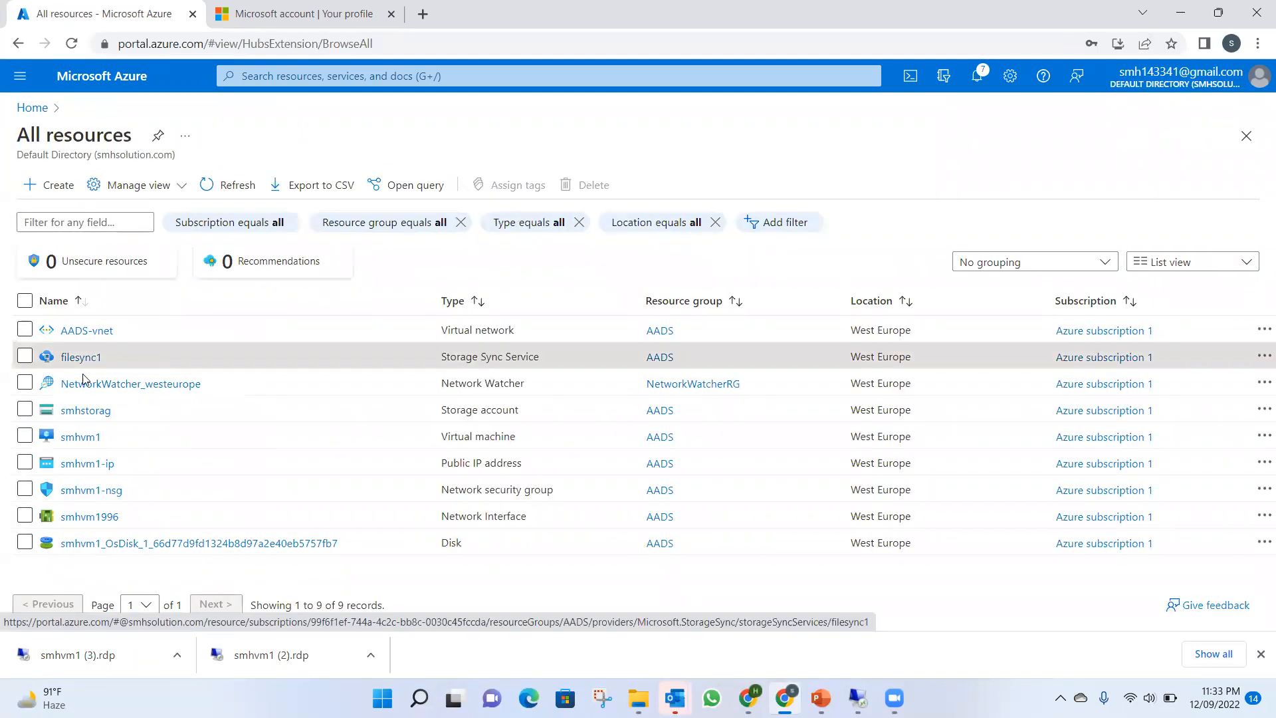
click(87, 410)
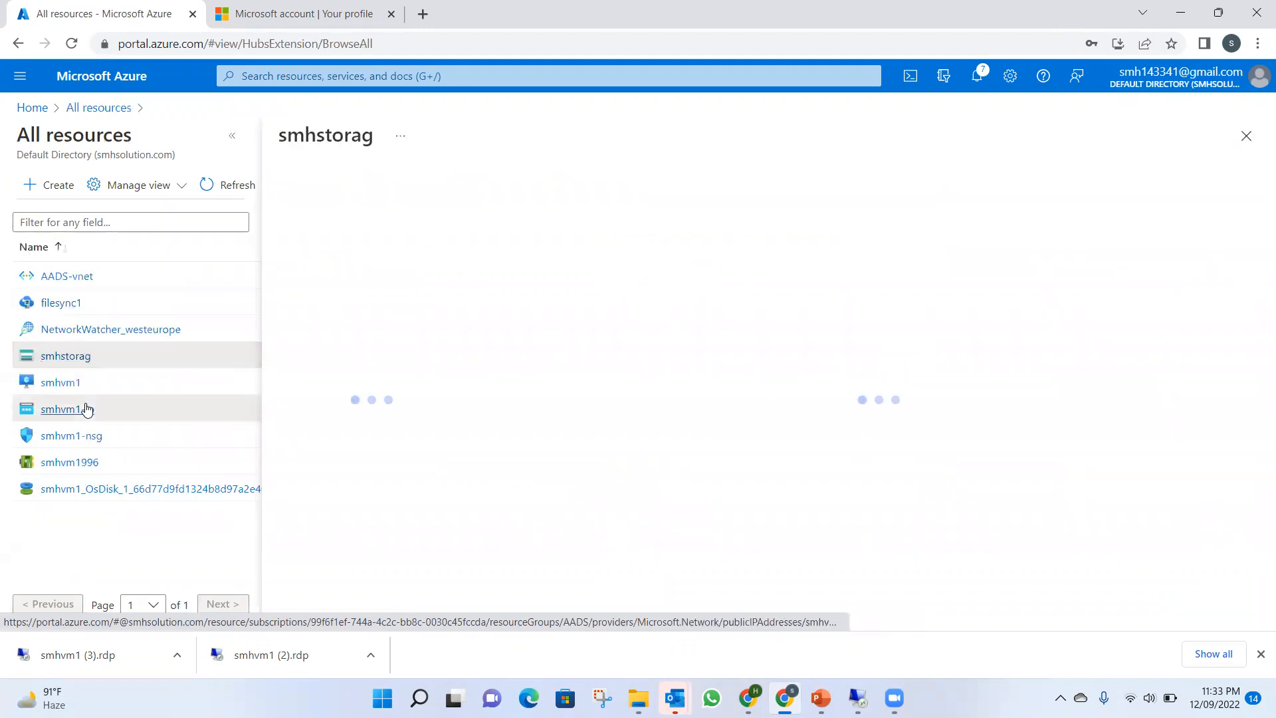
click(65, 359)
click(333, 488)
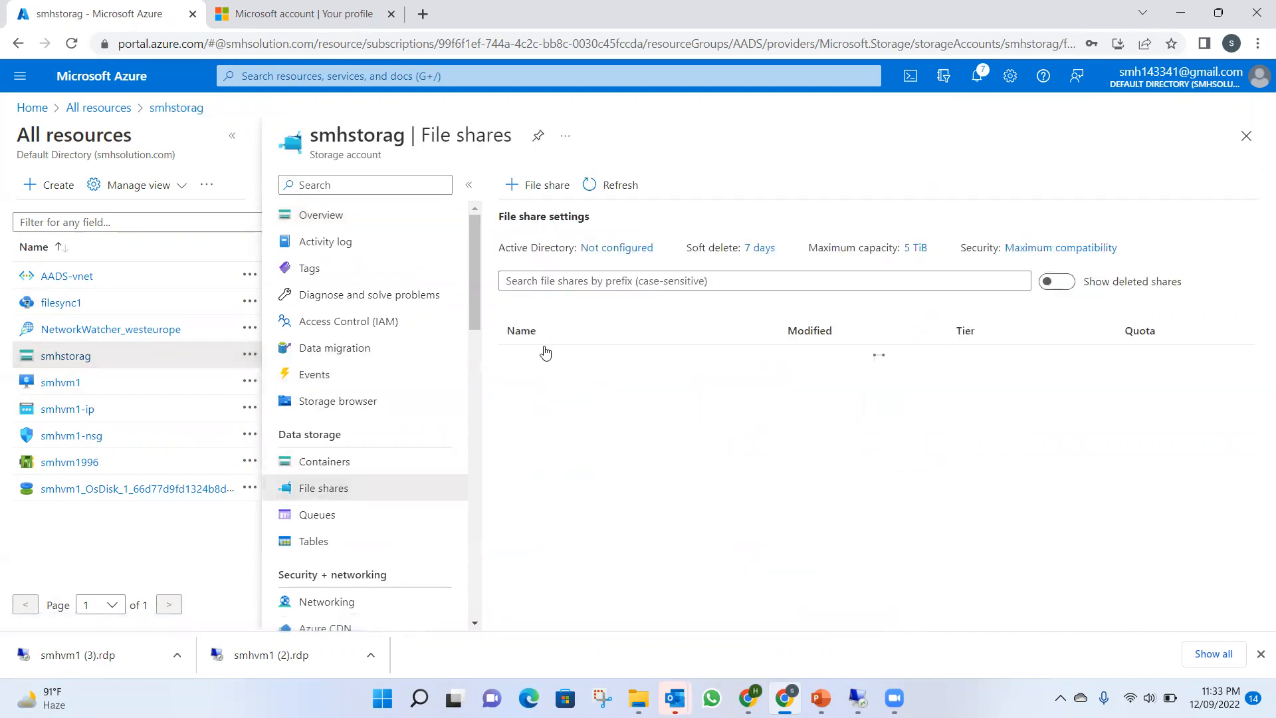
click(534, 360)
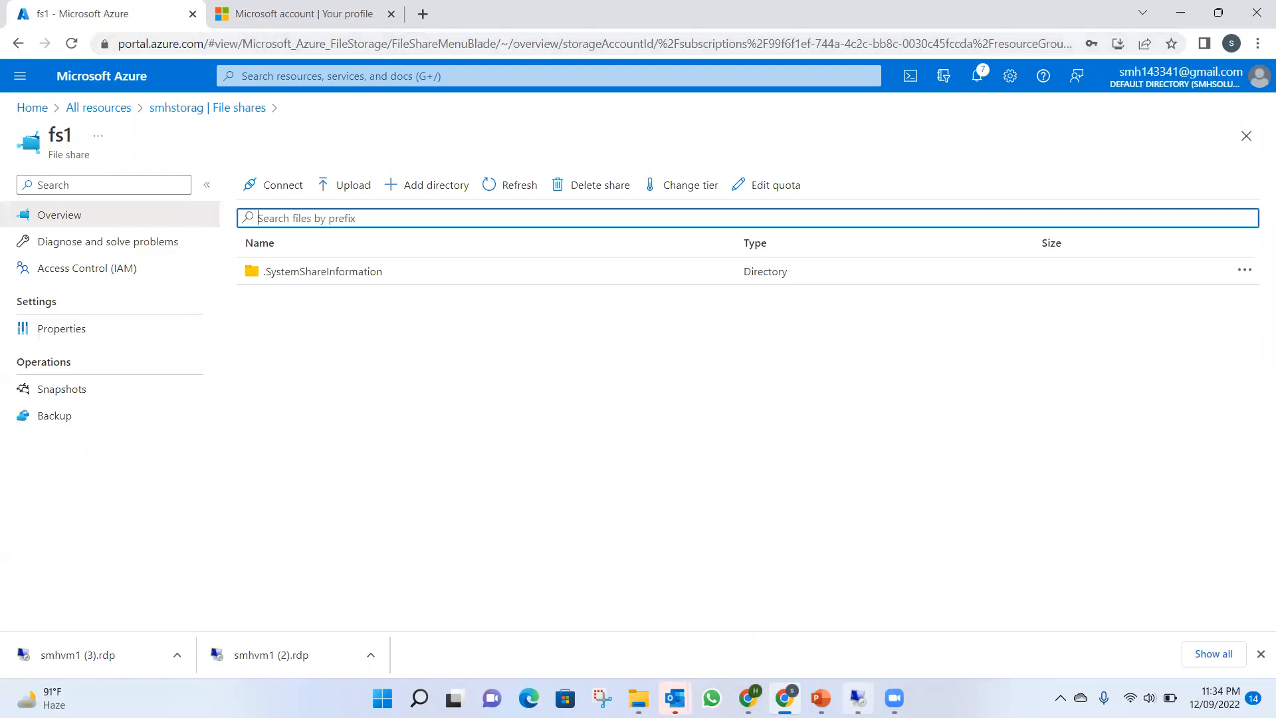
click(857, 698)
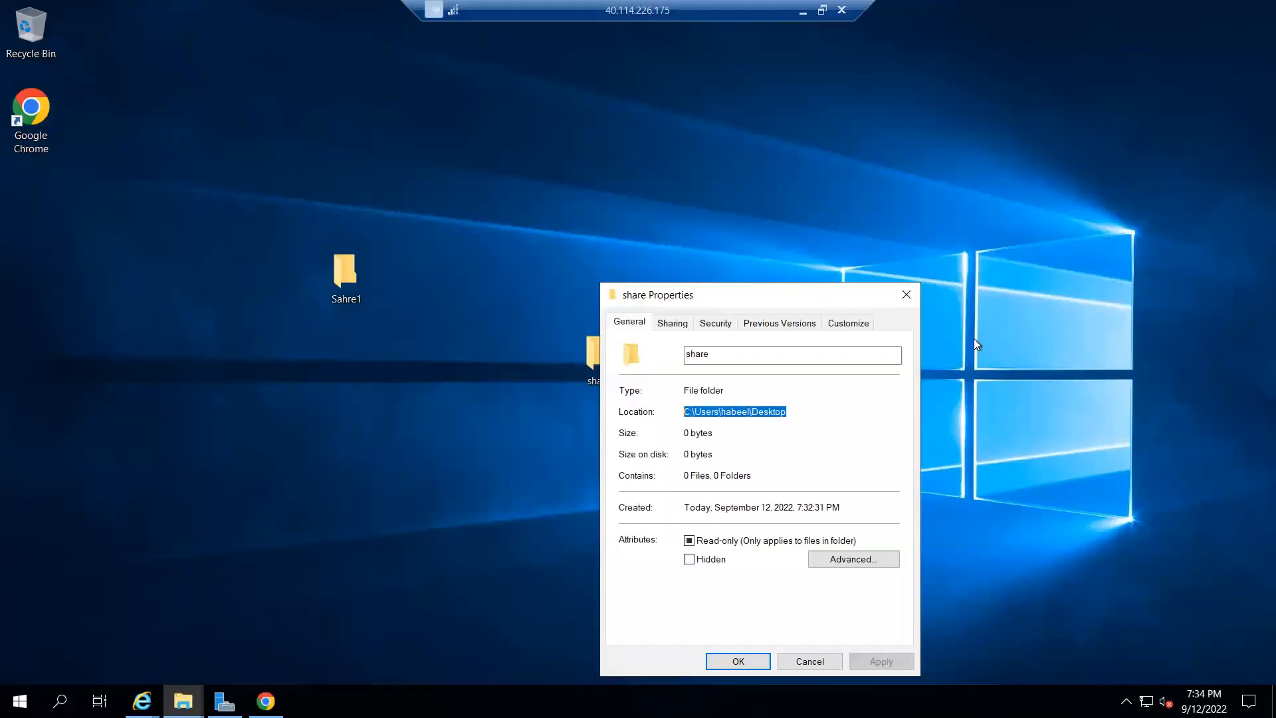
Inside the desktop share folder, create text document 'hAGDHSAGFKSJDGUFI' and close the folder window
click(909, 295)
double_click(605, 362)
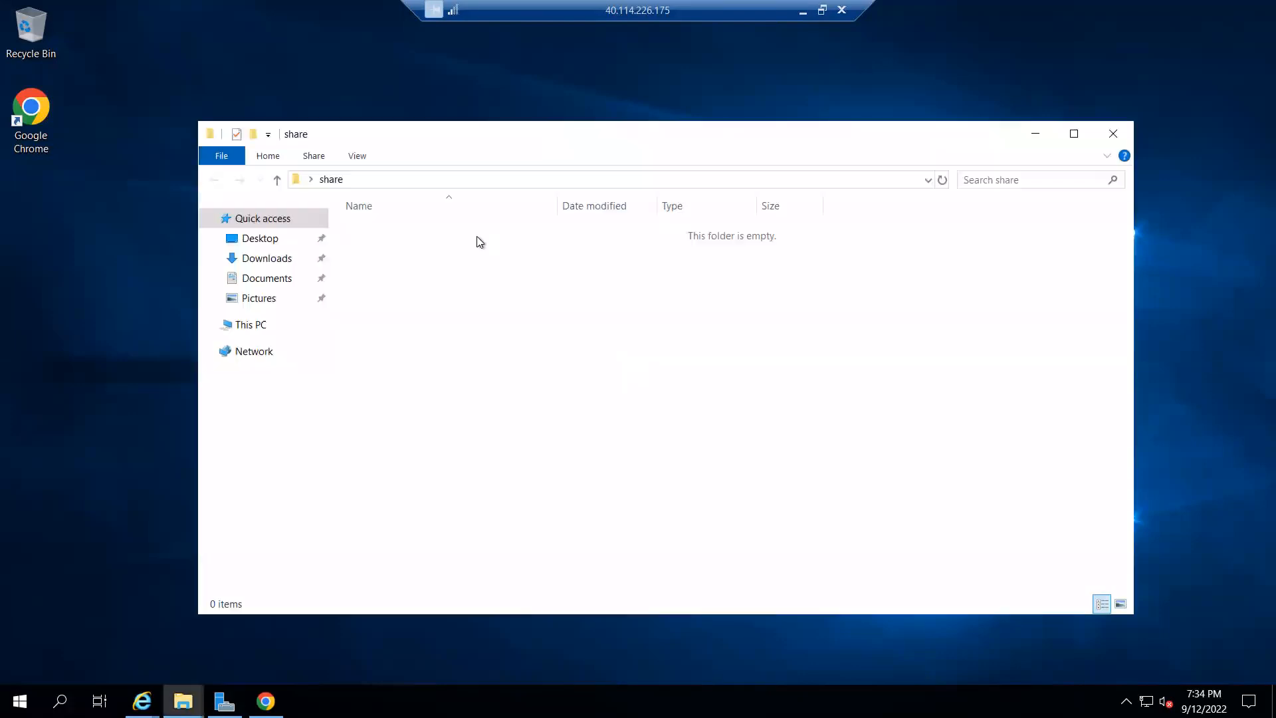
right_click(480, 241)
mouse_move(530, 442)
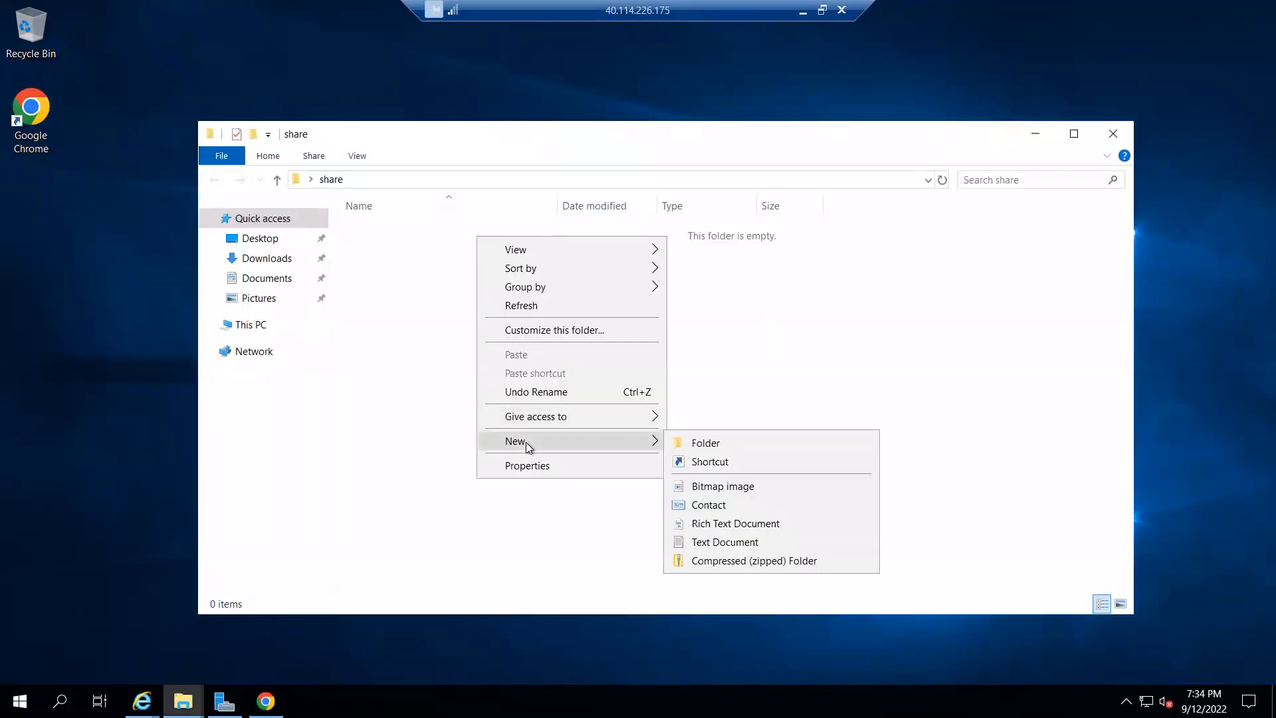
click(721, 543)
text(hAGDHSAGFKSJDGUFI)
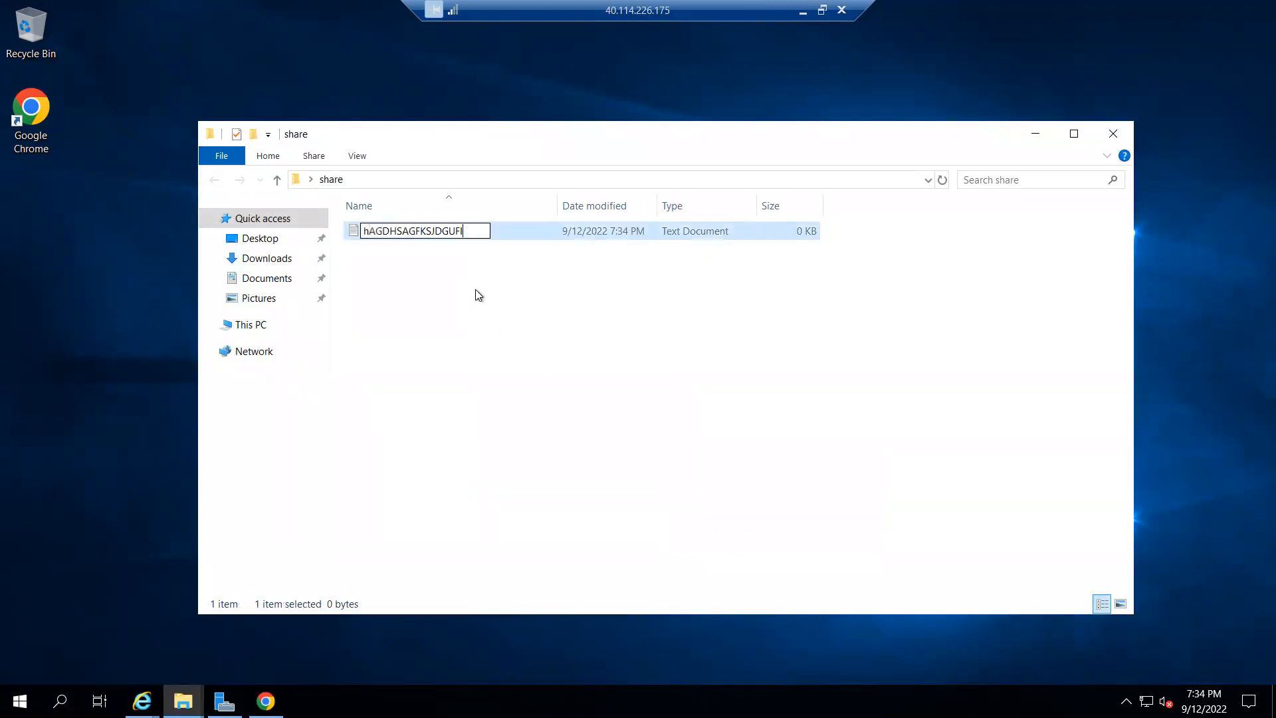
click(476, 290)
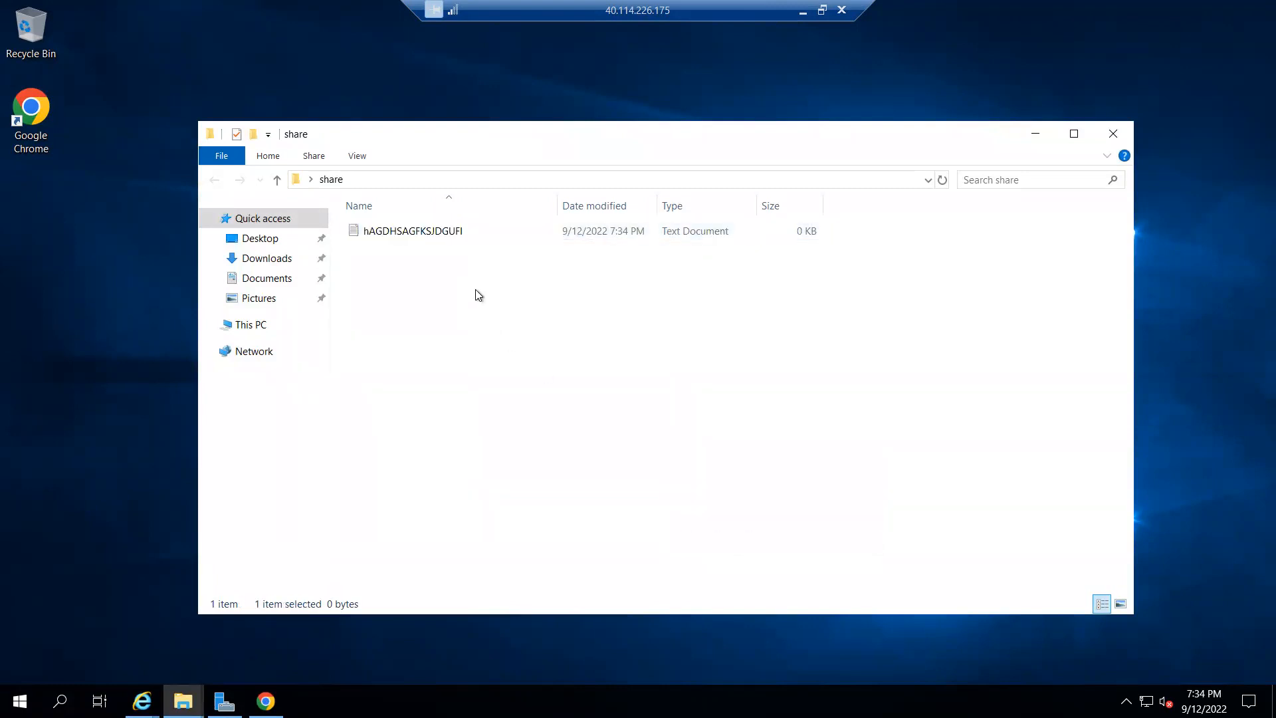
click(1114, 134)
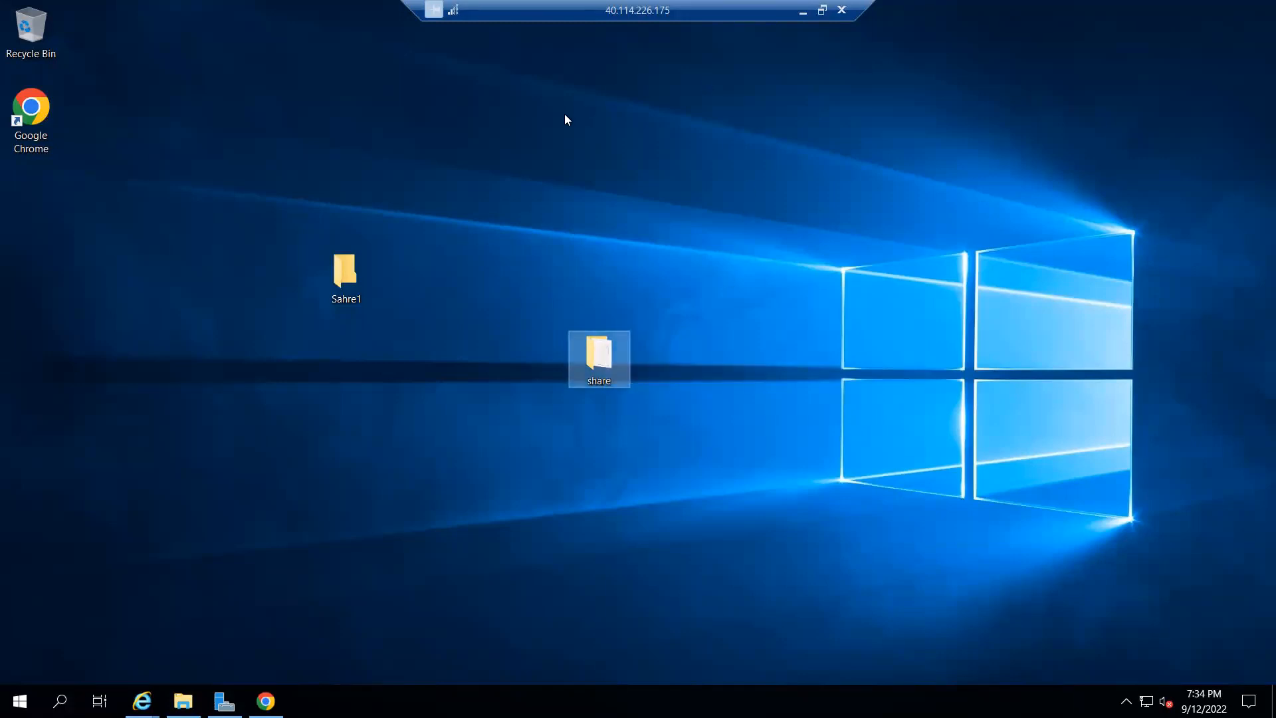
Refresh fs1 in the portal to see hAGDHSAGFKSJDGUFI.txt synced, then return to the remote desktop
click(803, 11)
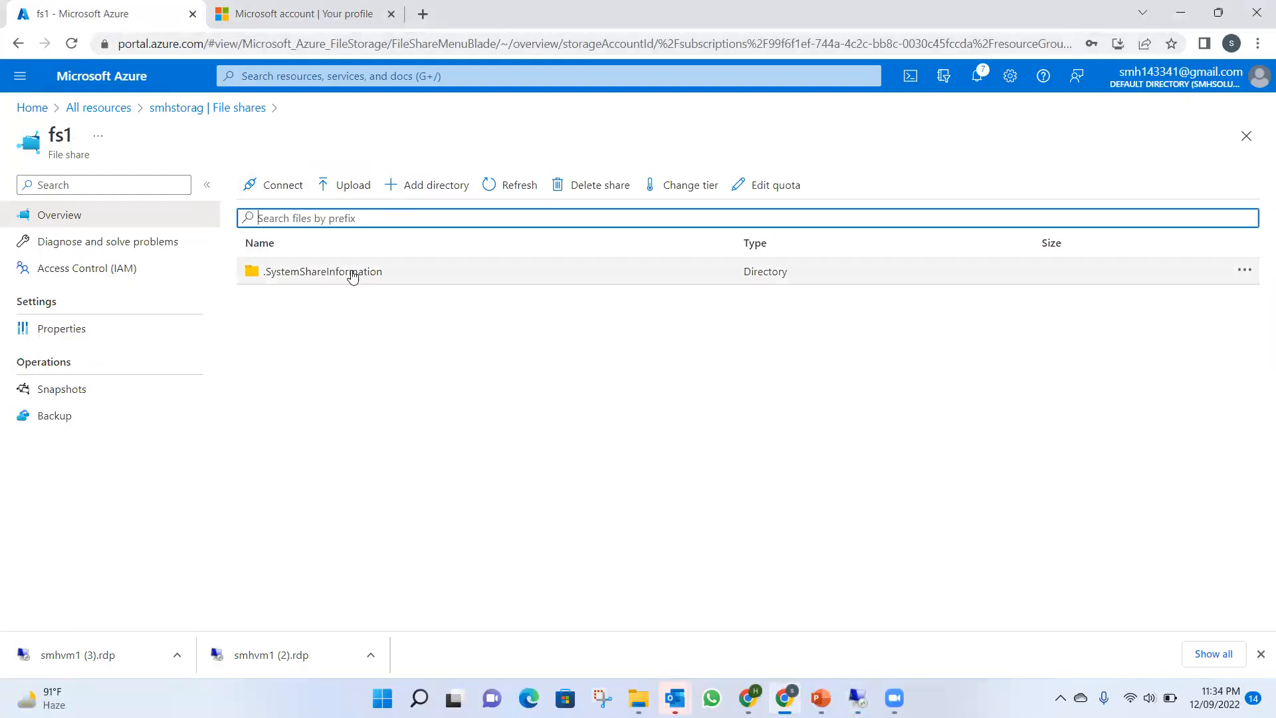
click(519, 191)
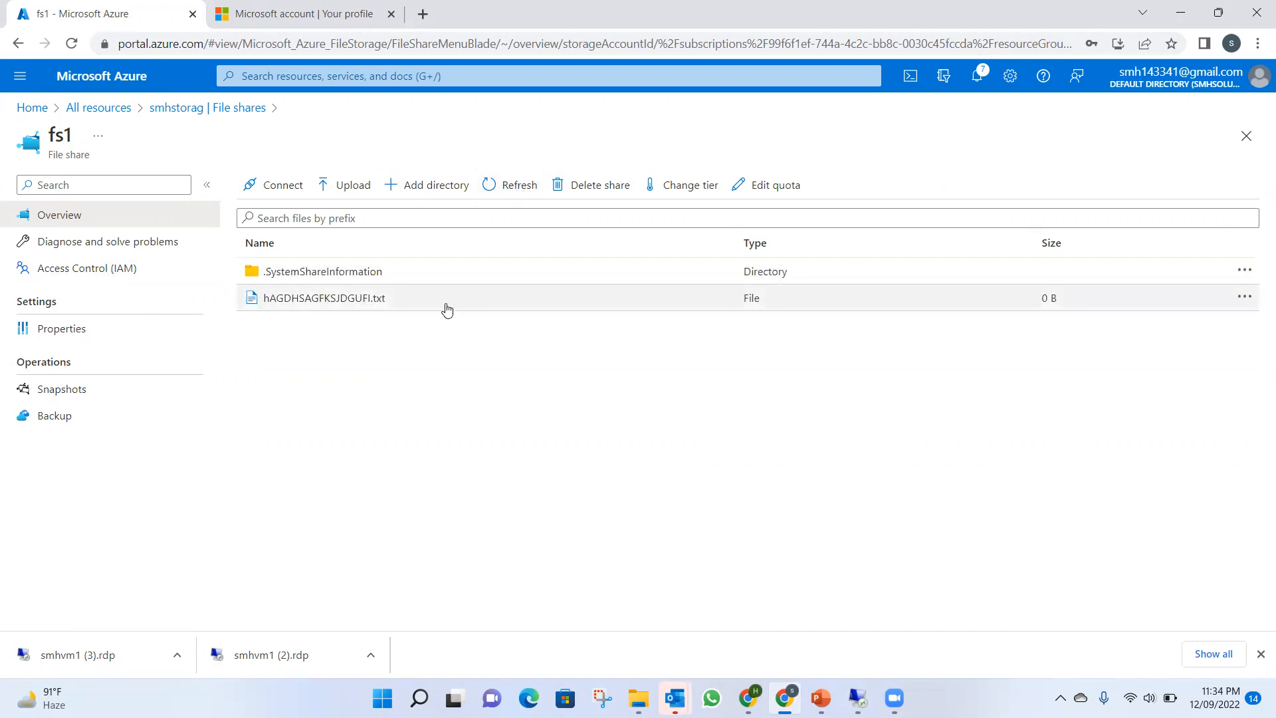
click(857, 698)
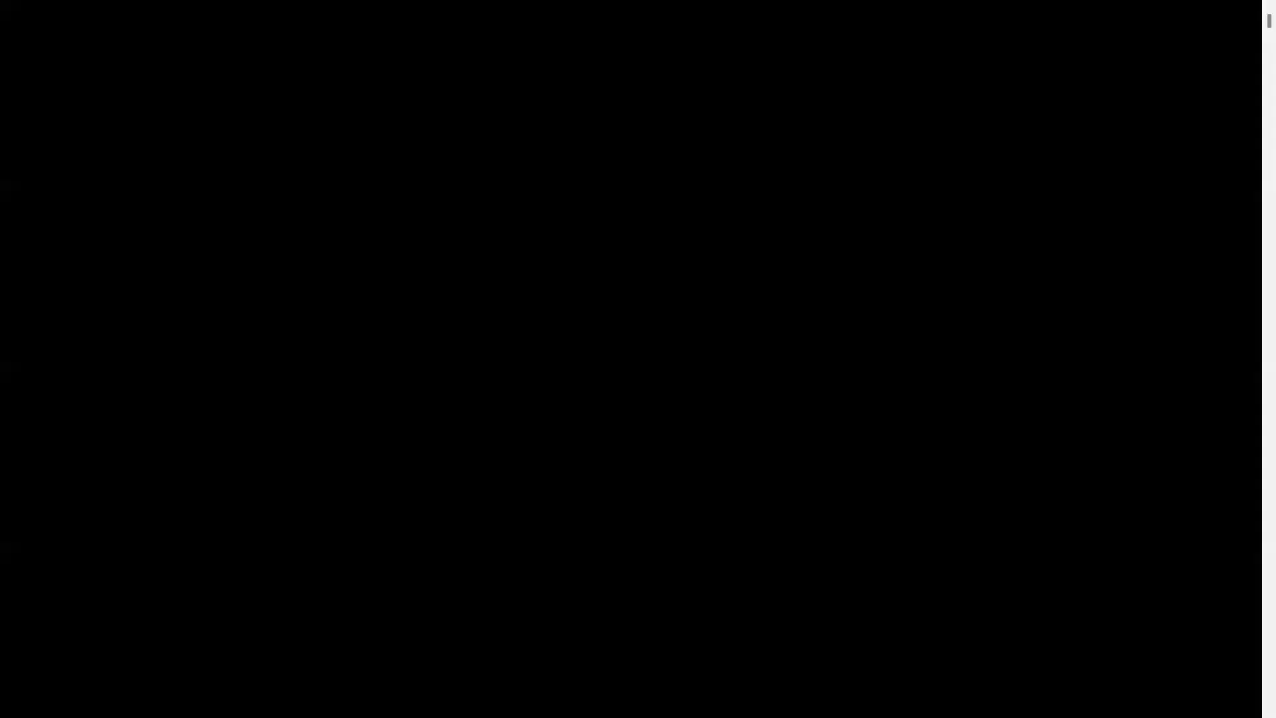
Create folder 'EFHRUEWTHERHGLREK' inside the share folder and open it
double_click(576, 352)
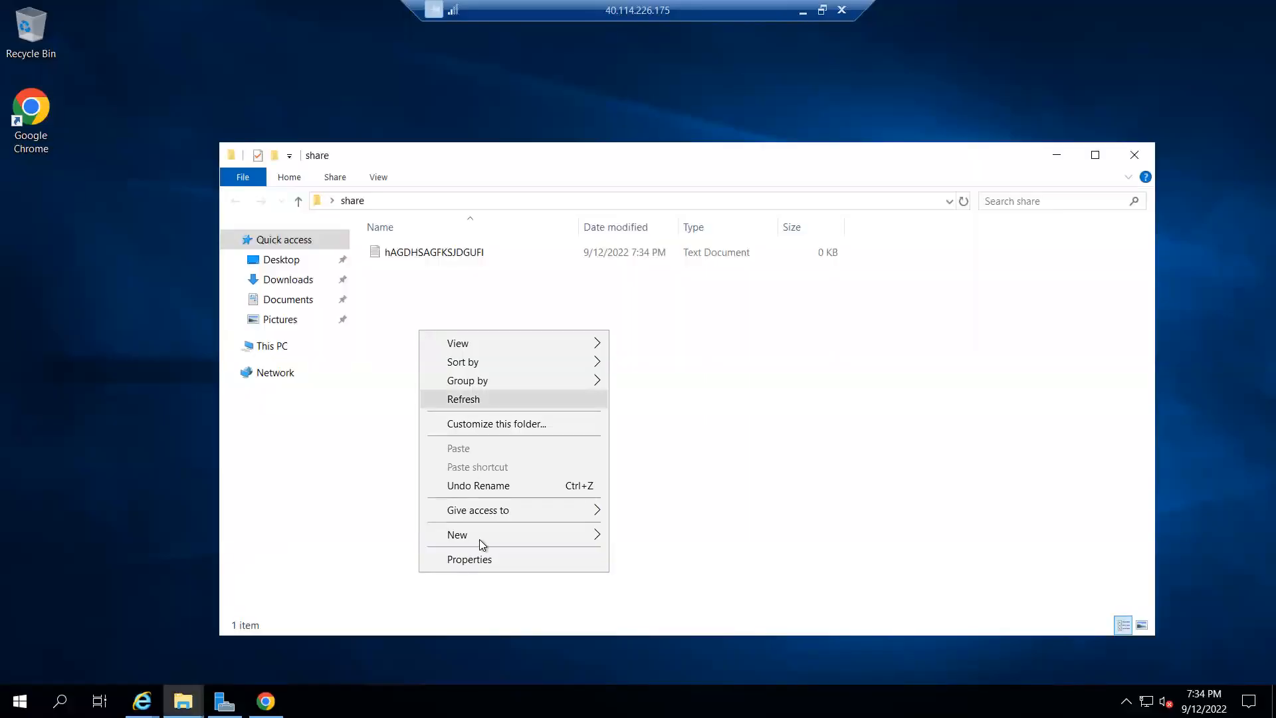
mouse_move(480, 540)
click(662, 539)
text(EFHRUEWTHERHGLREK)
key(Return)
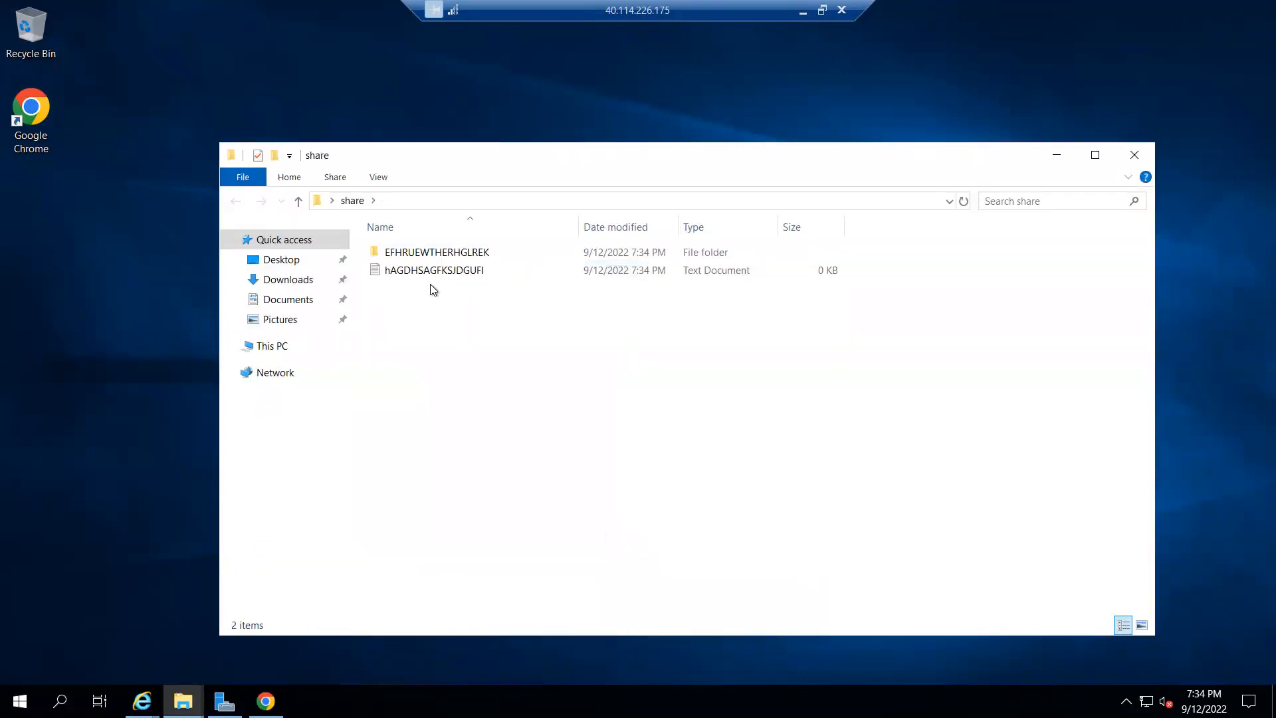
double_click(421, 252)
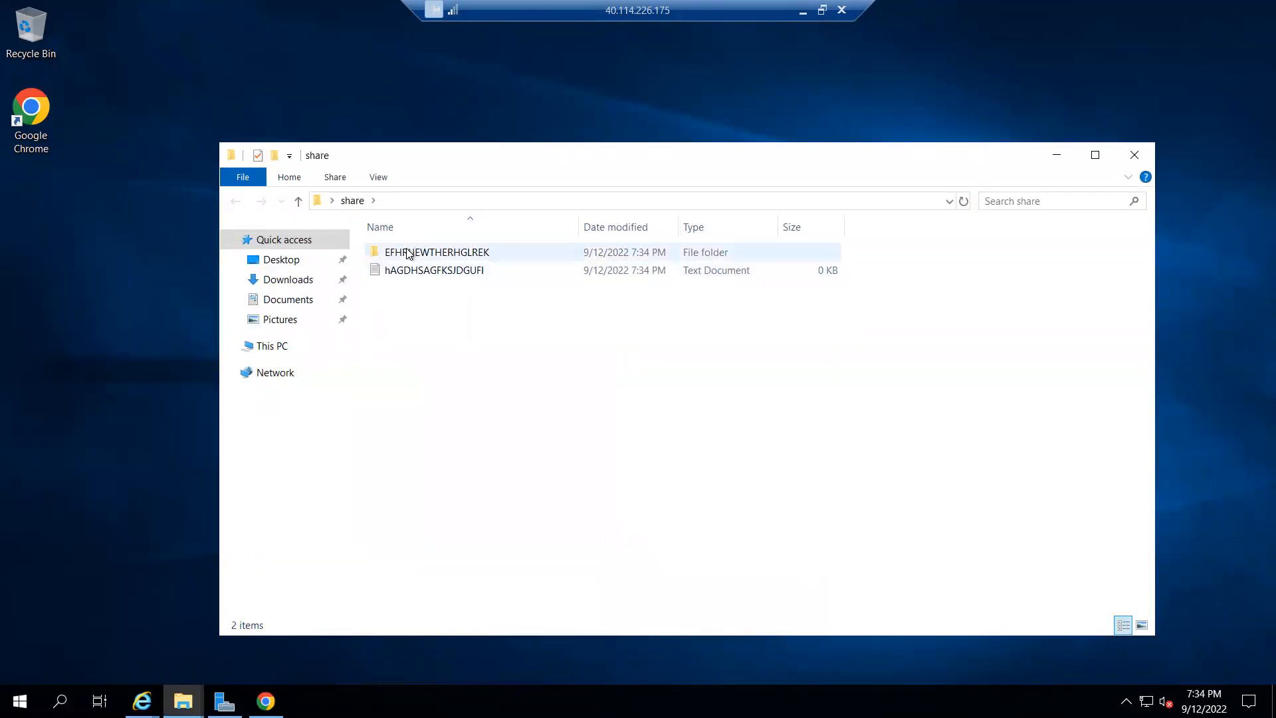
Add an empty New Bitmap Image there, open and close it in Paint, then return to the portal
right_click(422, 291)
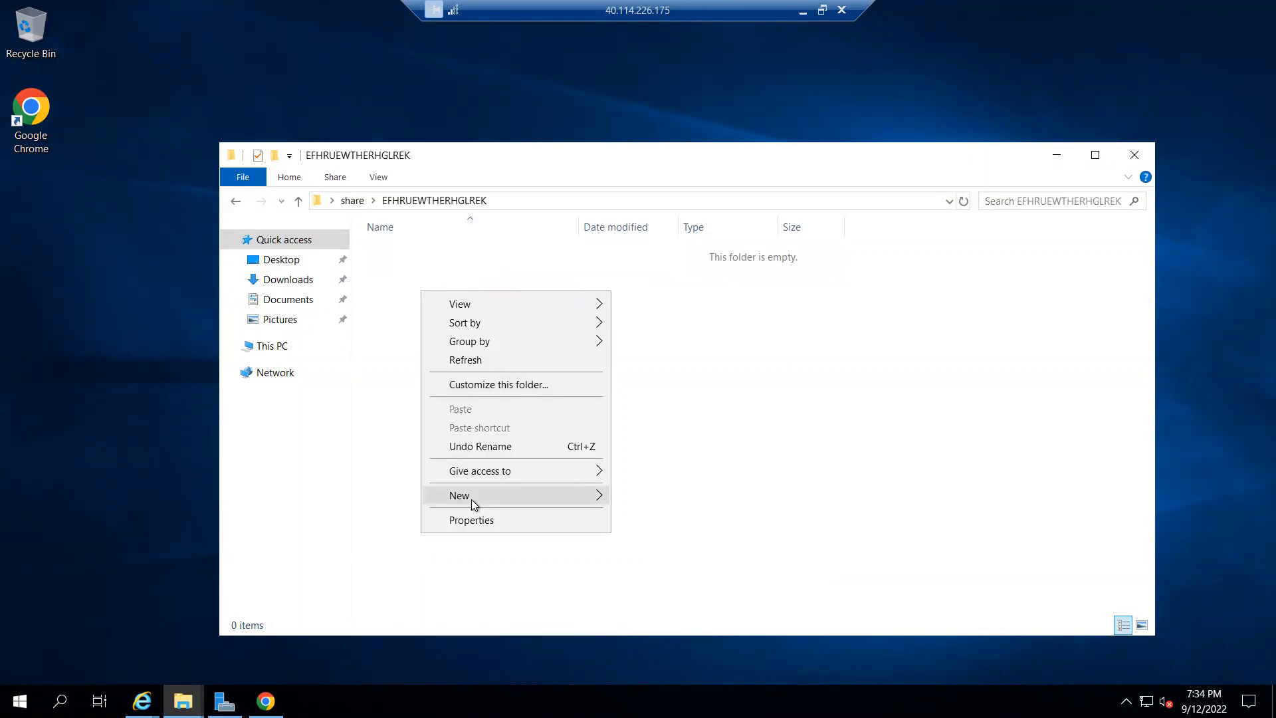
mouse_move(472, 499)
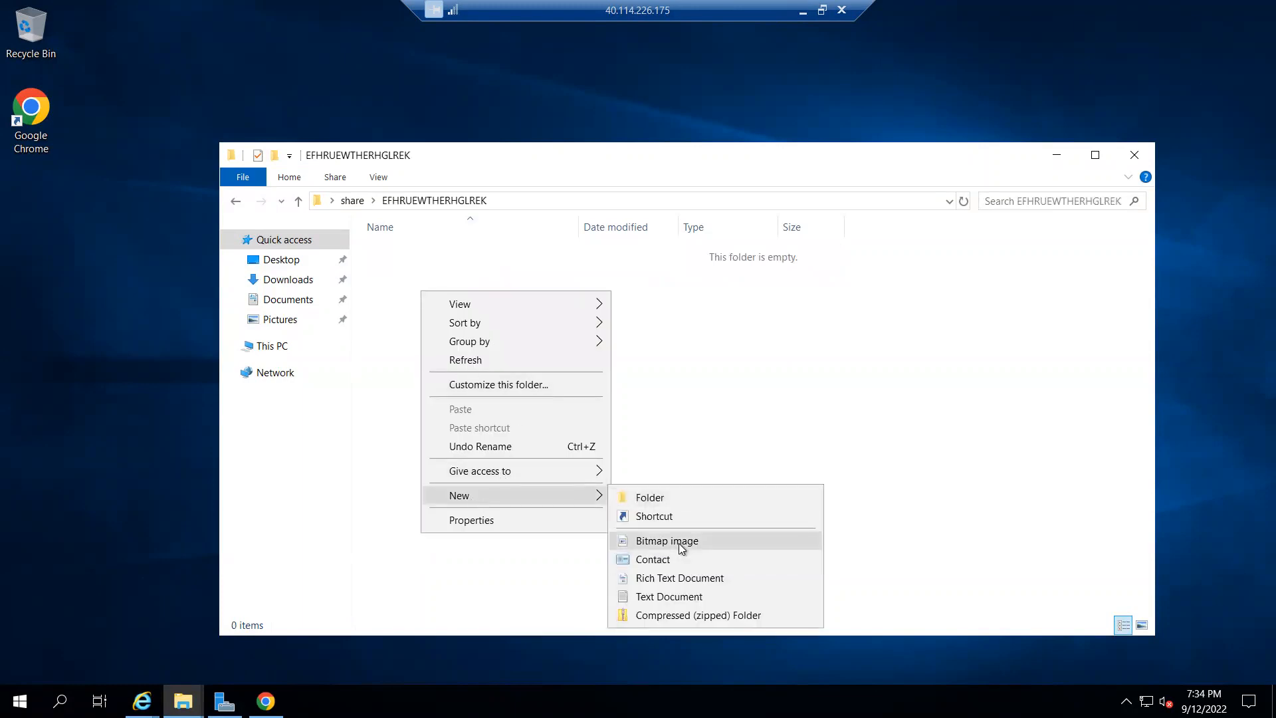
click(672, 540)
click(528, 373)
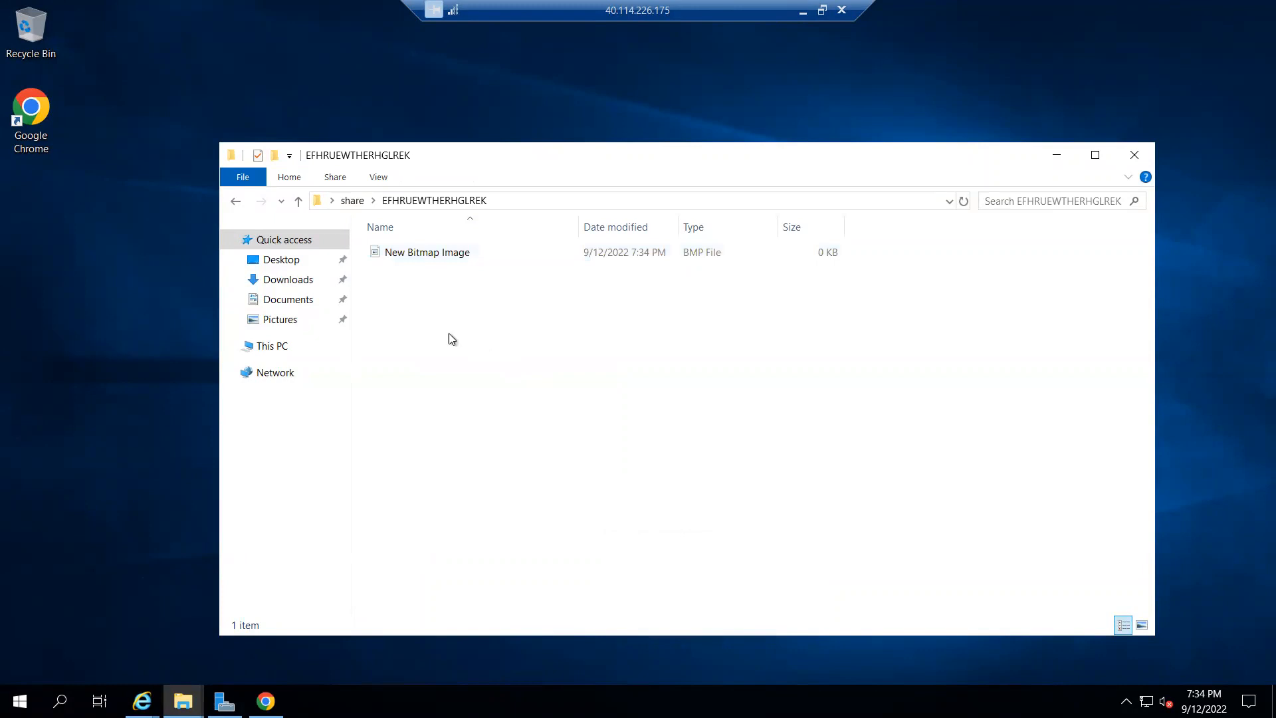
double_click(405, 254)
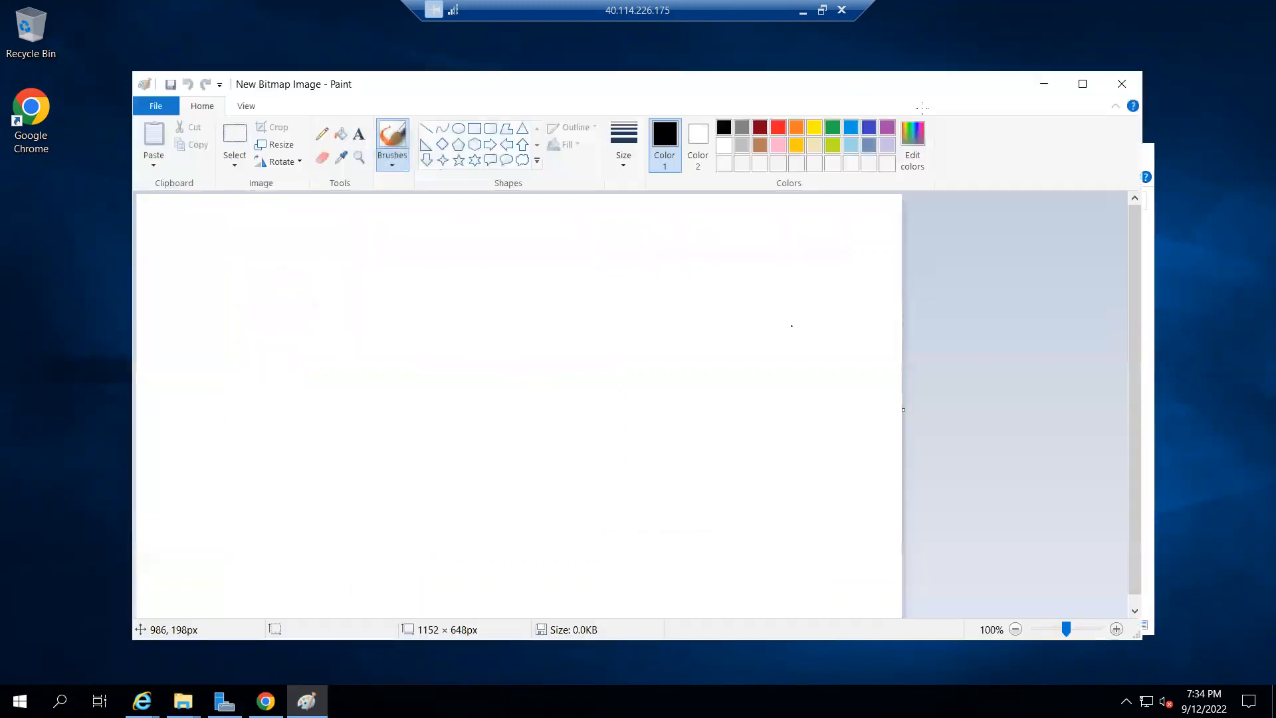
click(1122, 83)
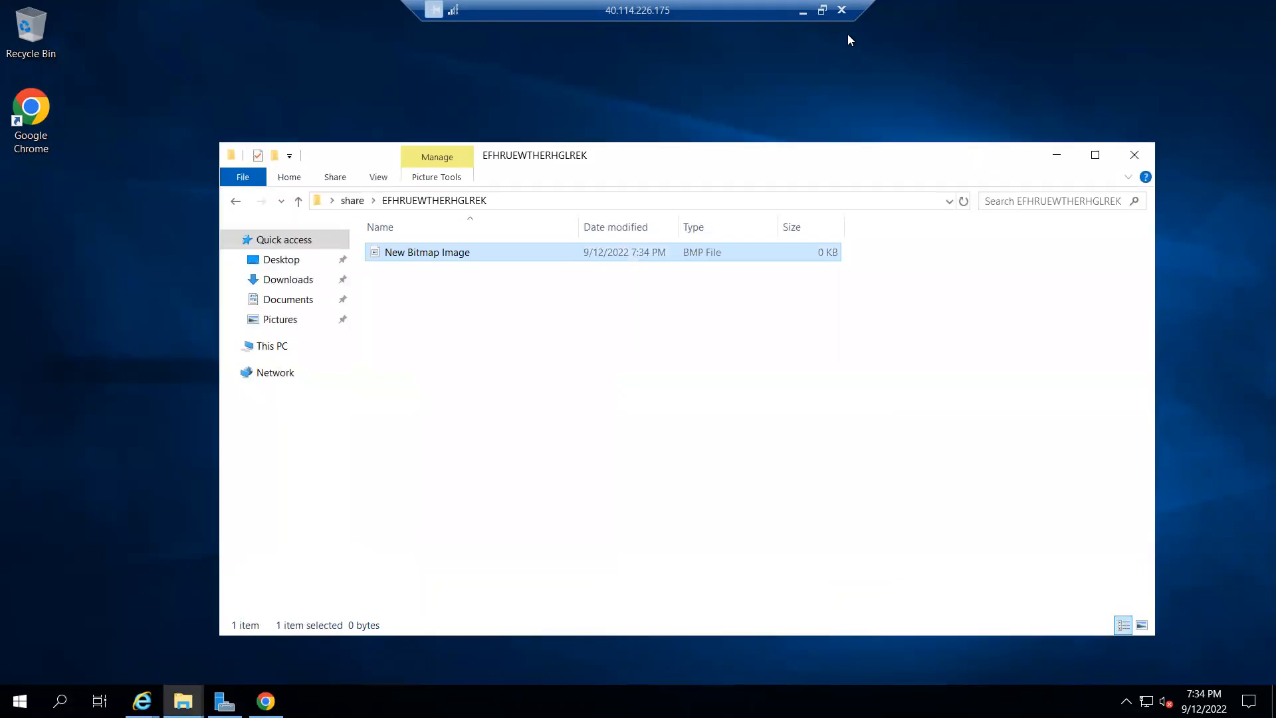
click(803, 10)
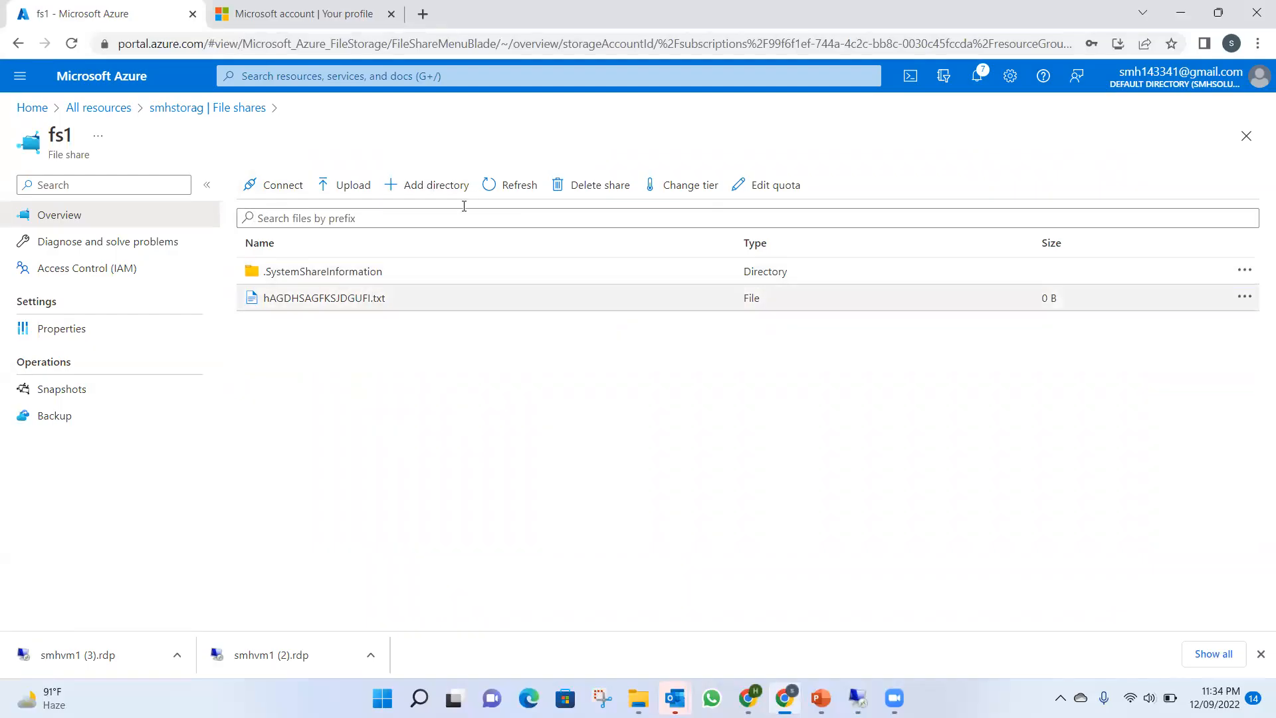
Refresh fs1, check New Bitmap Image.bmp's properties in EFHRUEWTHERHGLREK, then return to the remote desktop
click(516, 192)
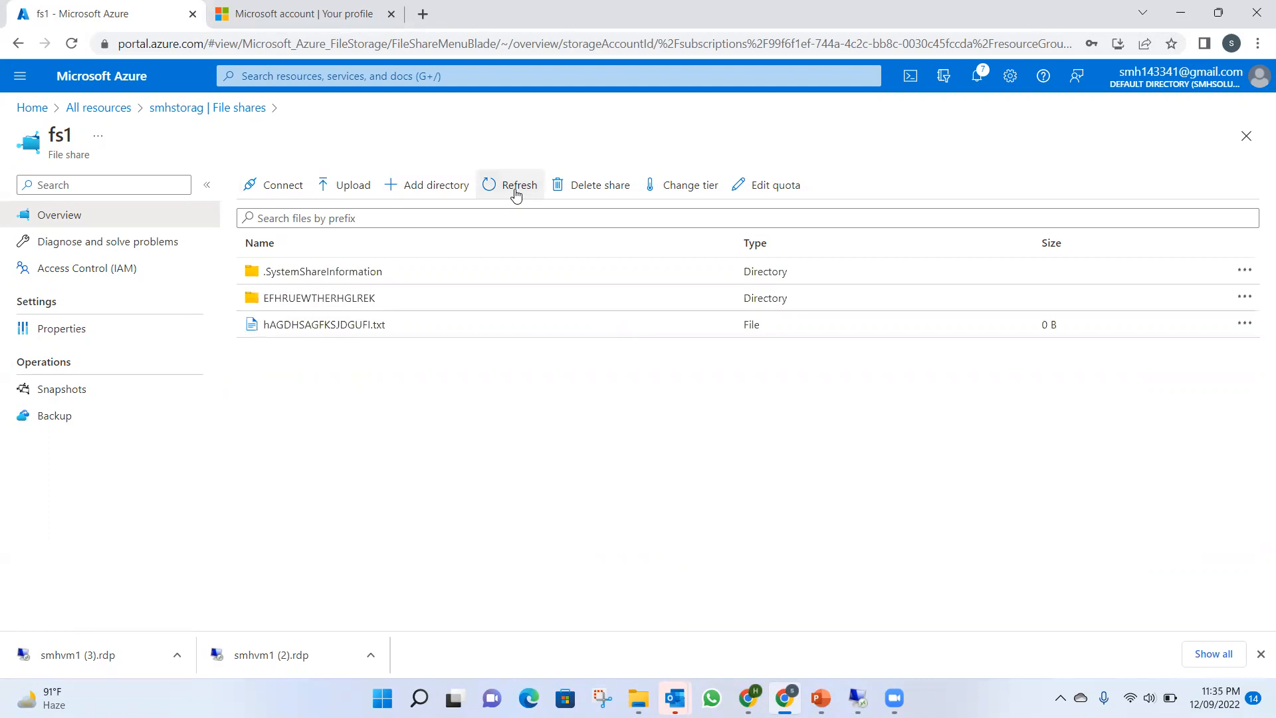
click(325, 309)
double_click(293, 306)
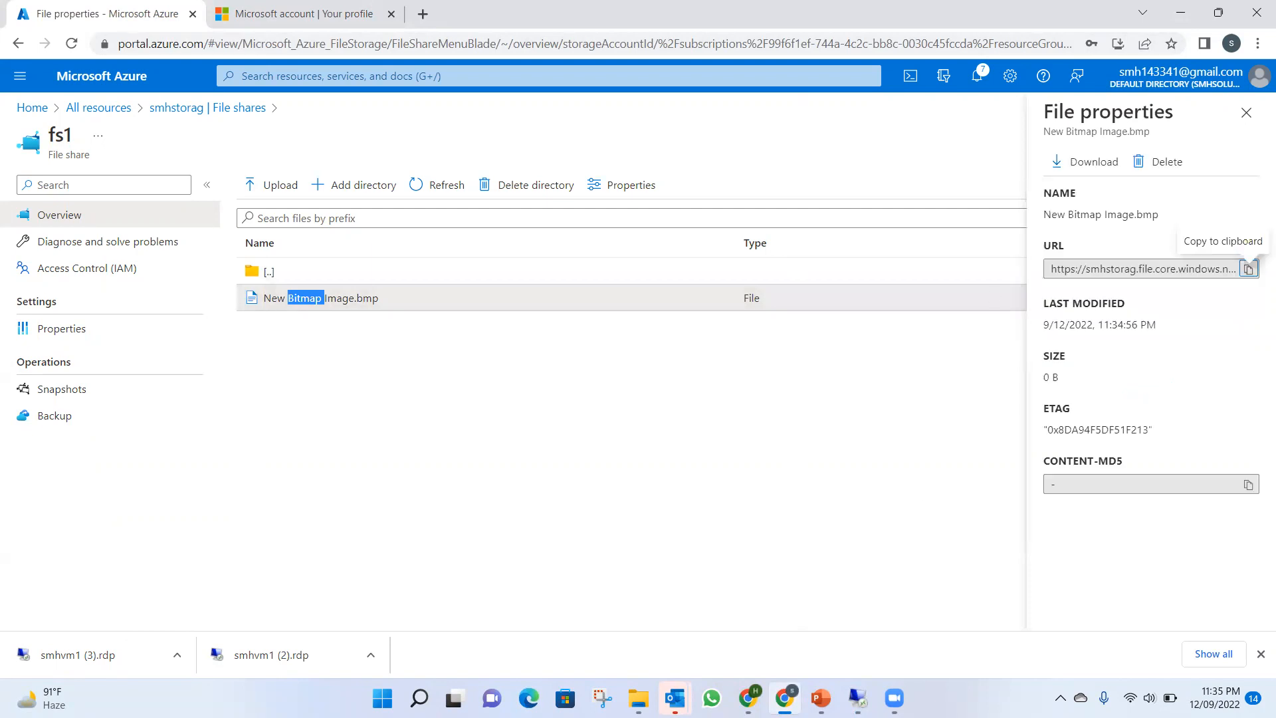
click(857, 698)
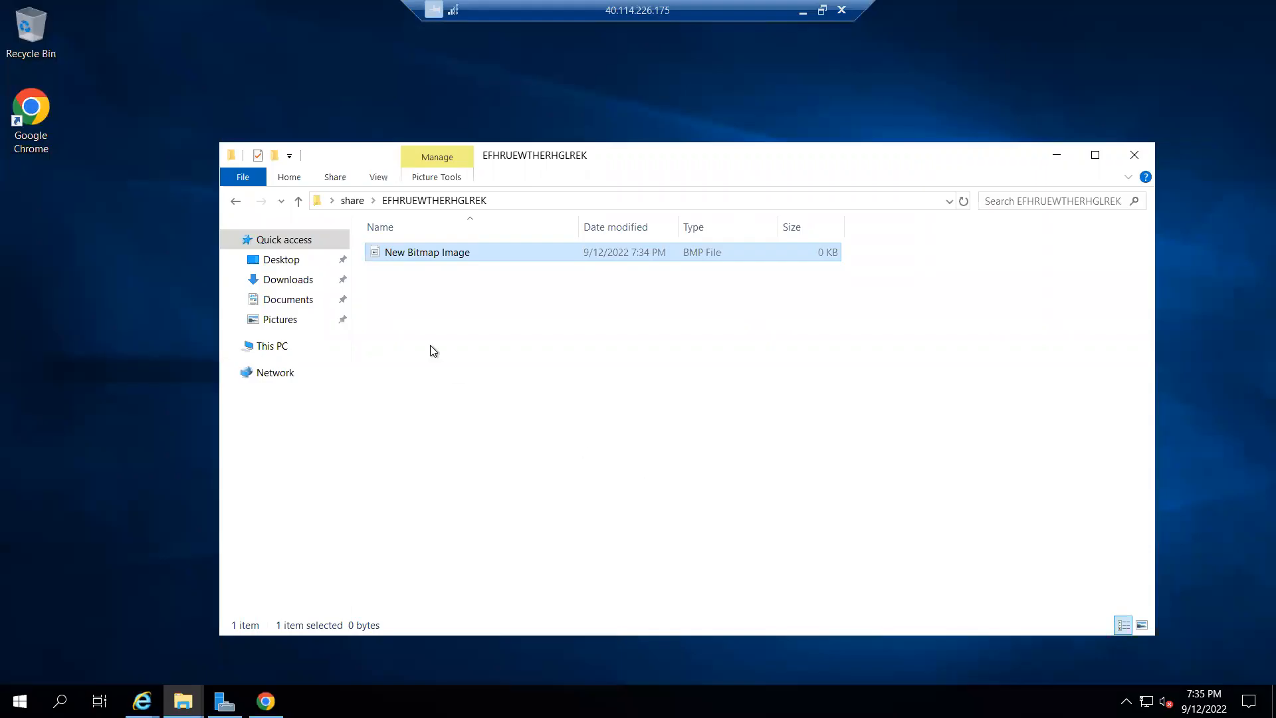
Go back up to the share folder in File Explorer and minimize the RDP session
click(353, 202)
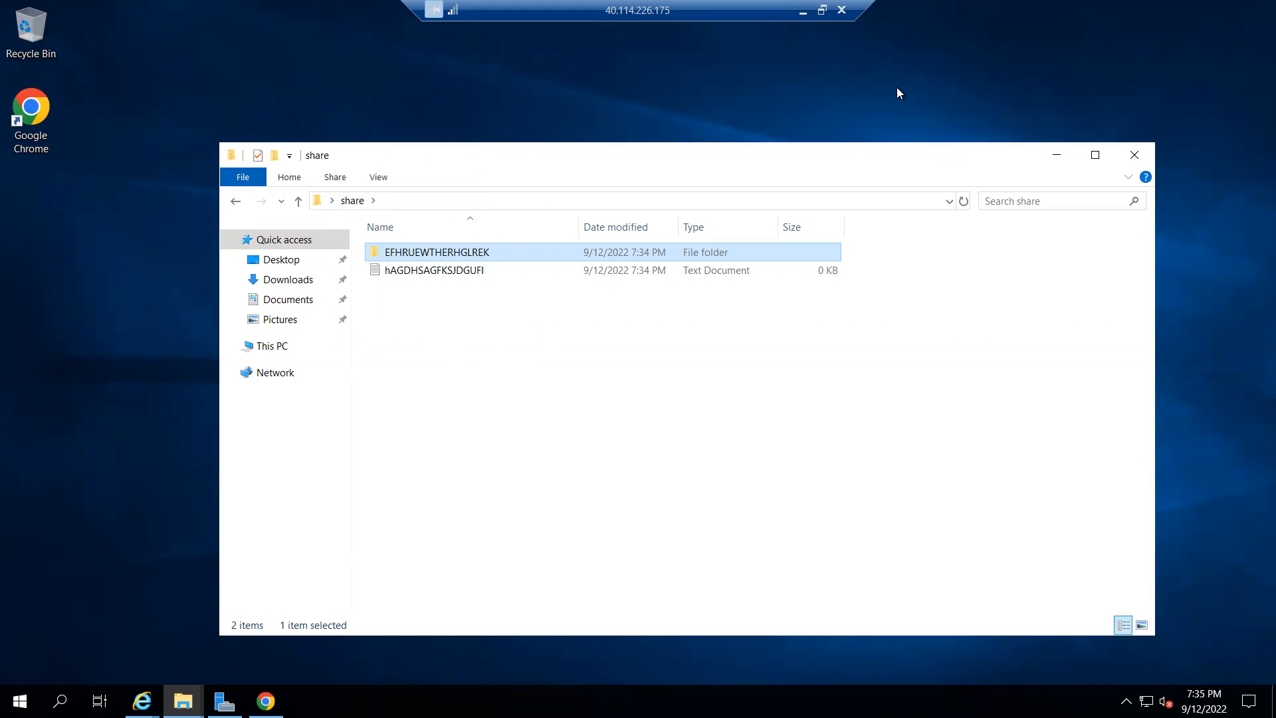
click(801, 12)
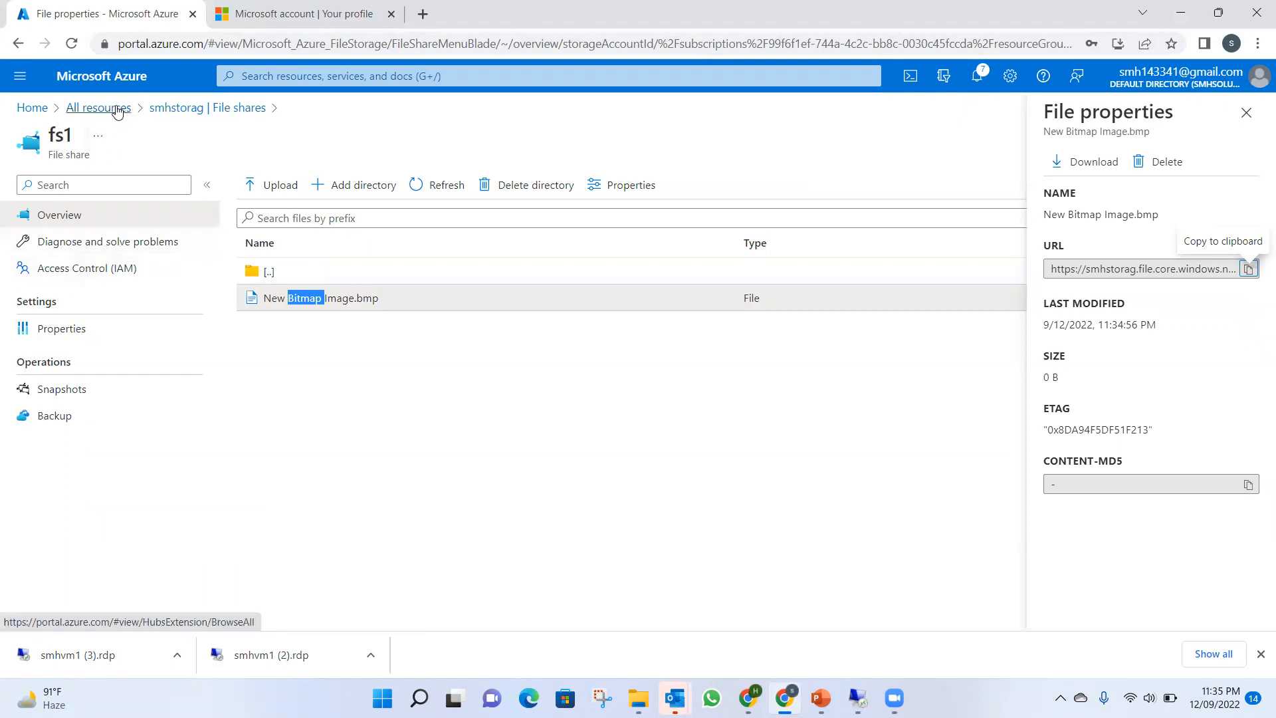
From smhstorag, go through All resources to filesync1's Sync groups list and open syncgrp1
click(162, 108)
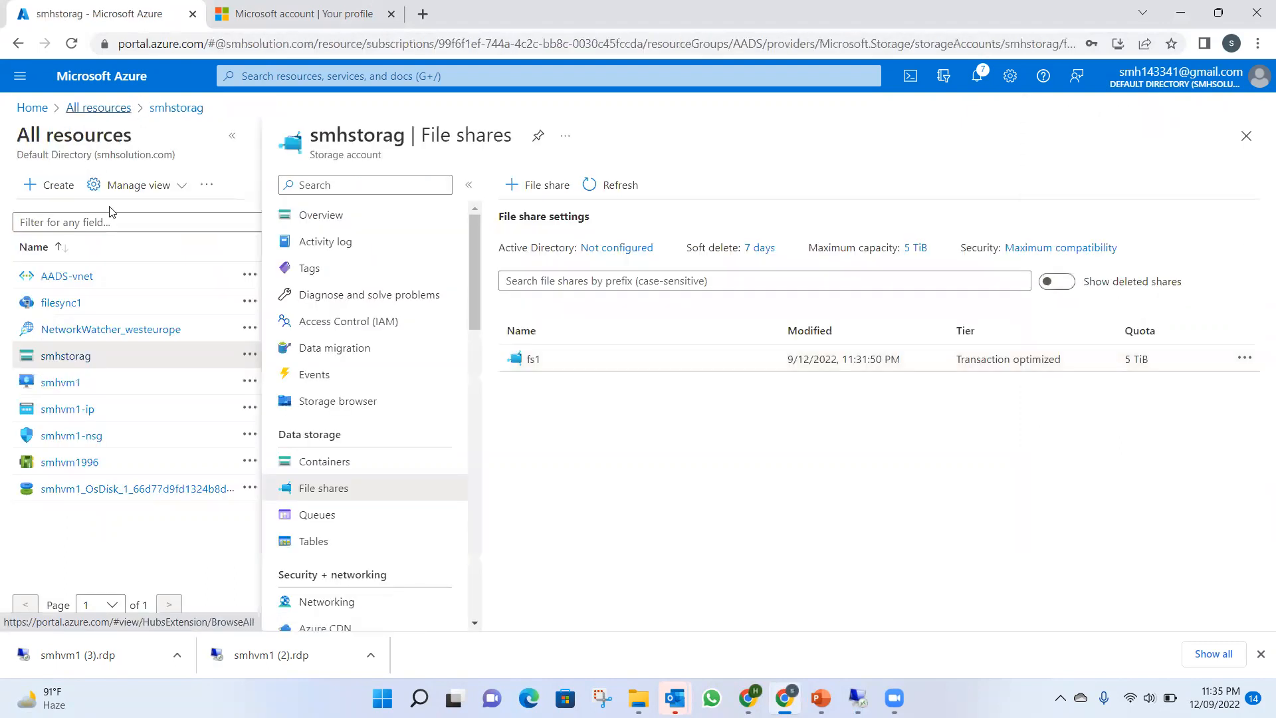
click(70, 301)
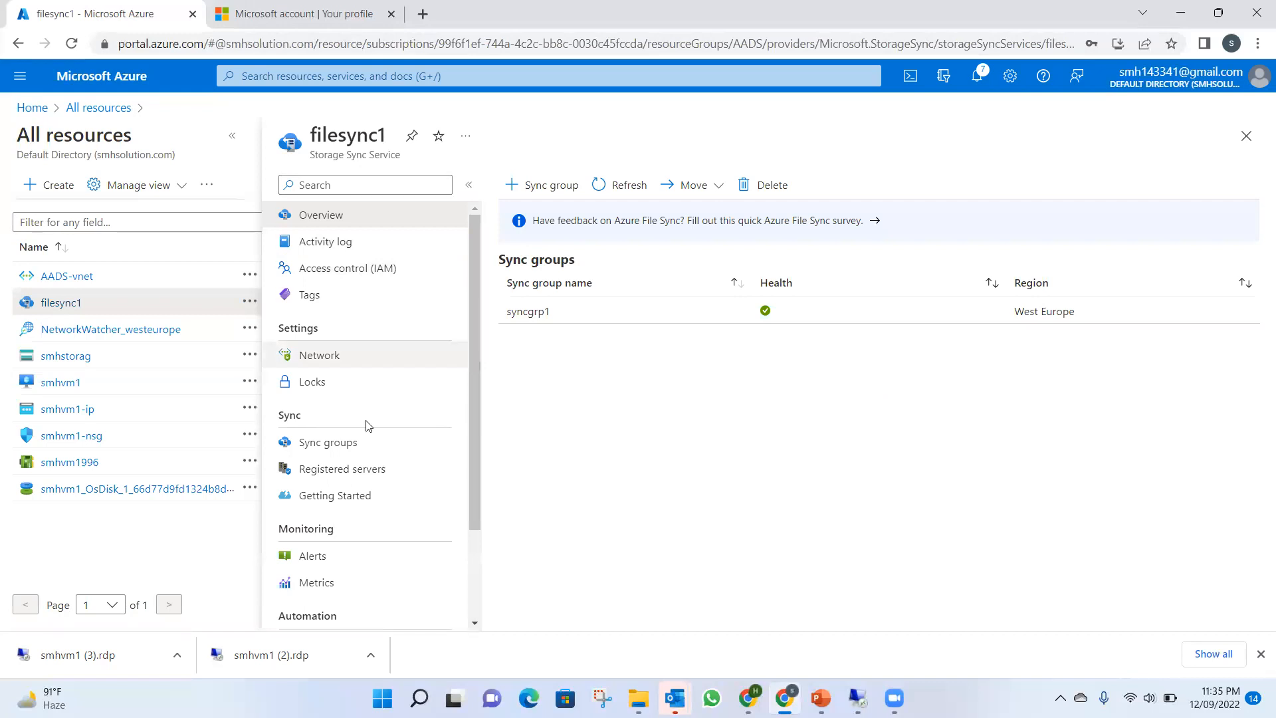
click(328, 446)
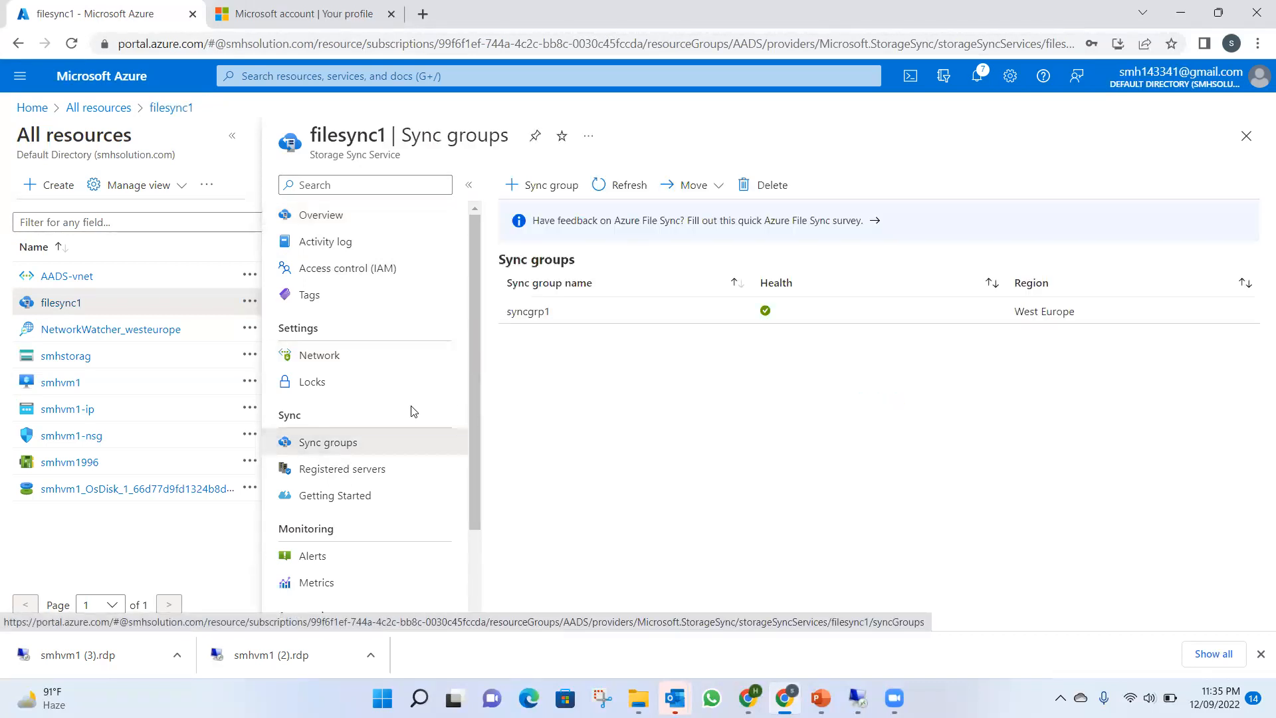
click(532, 314)
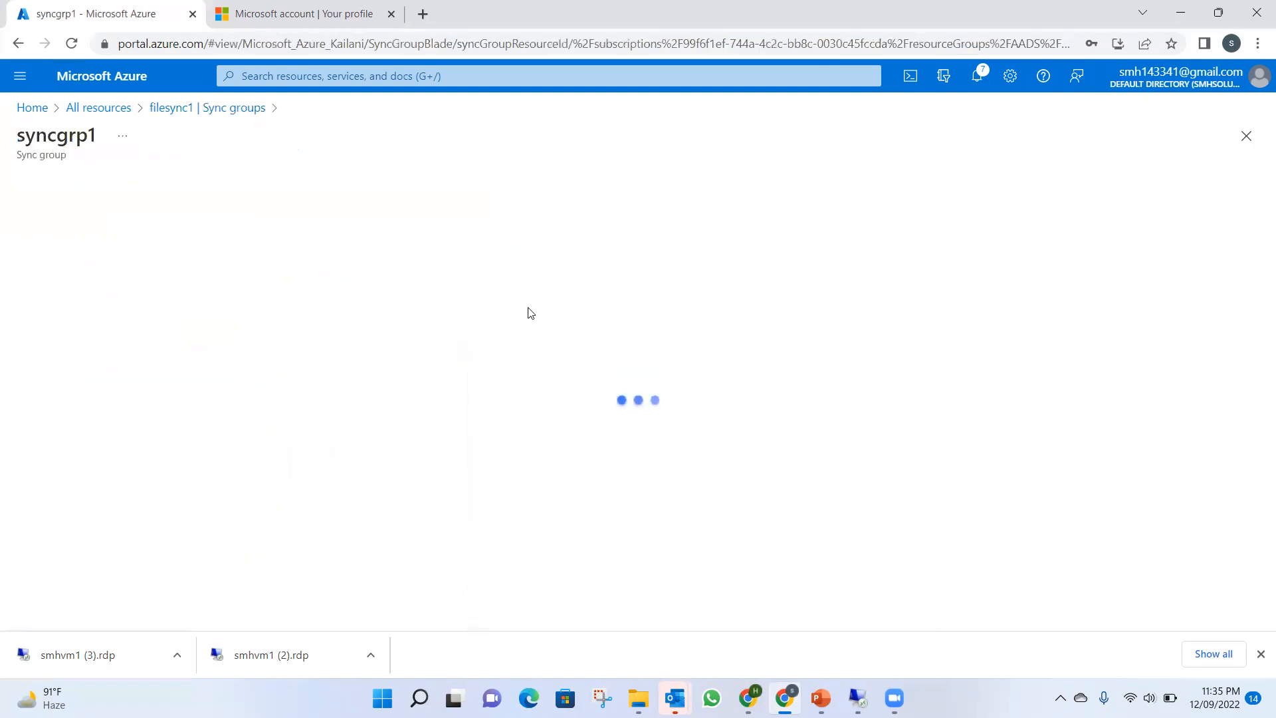